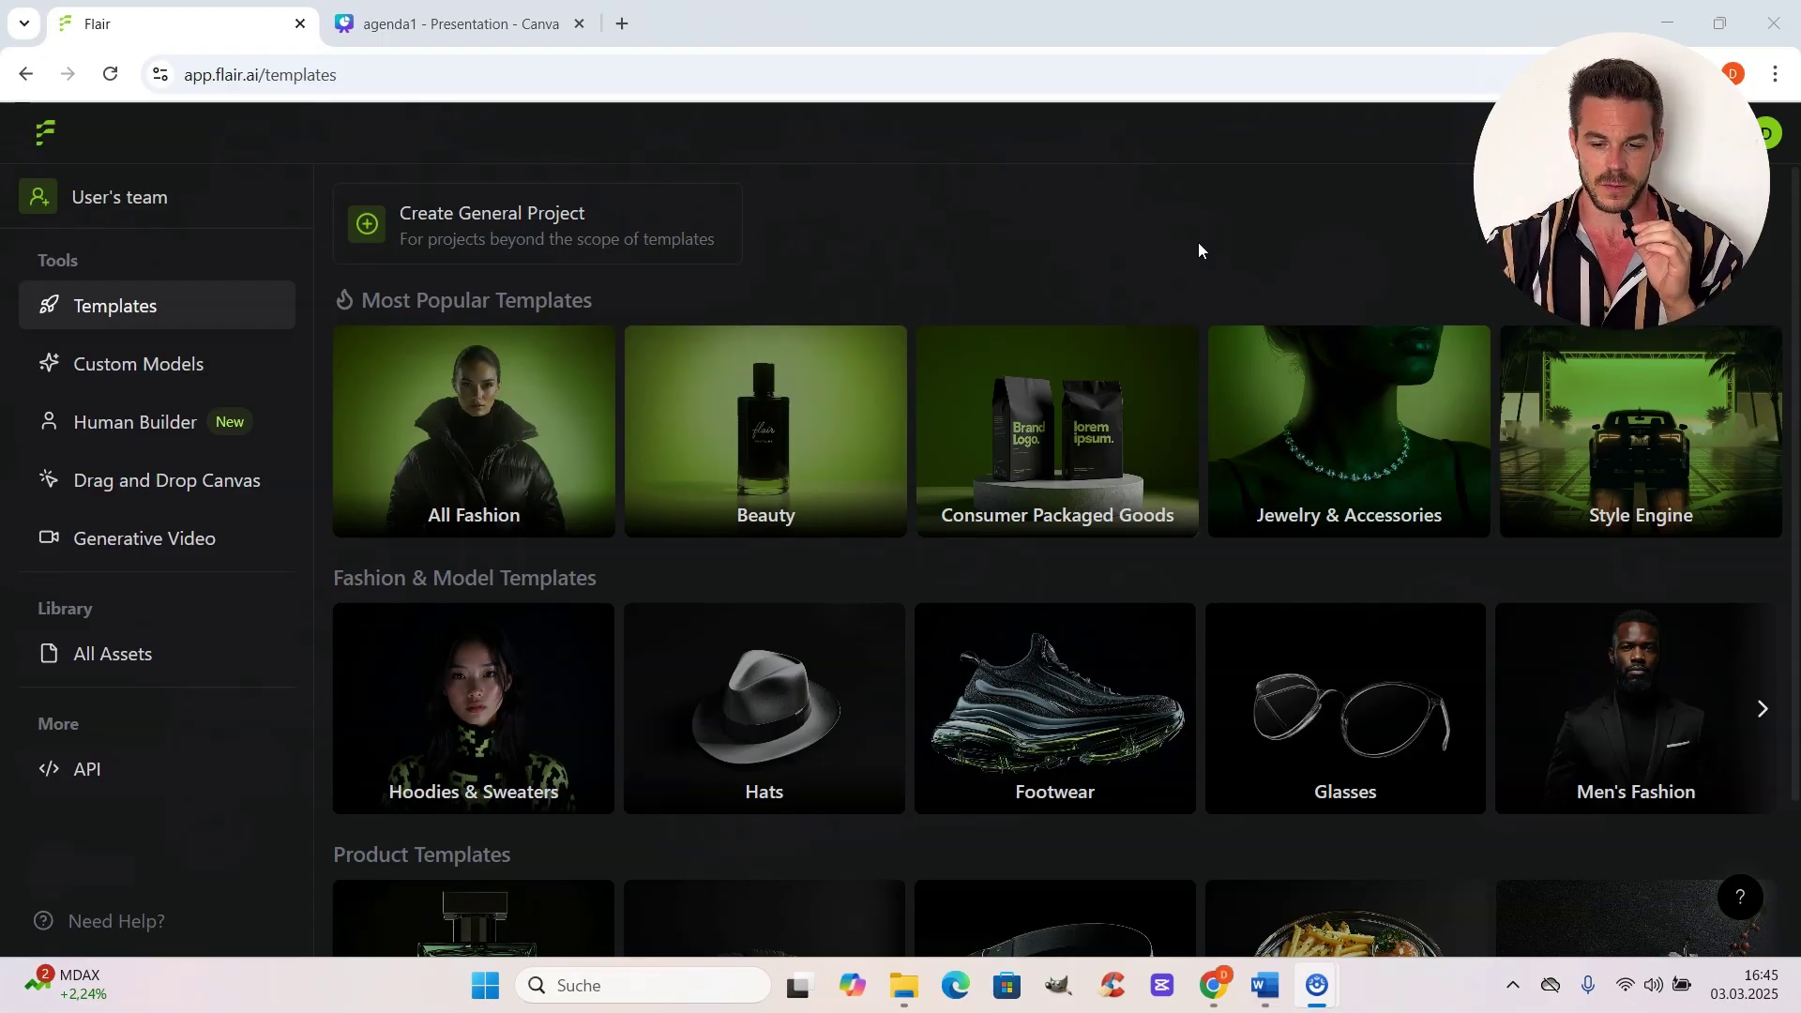
Start a project from the Beauty template and review its default prompt and Prompt Builder settings.
click(807, 397)
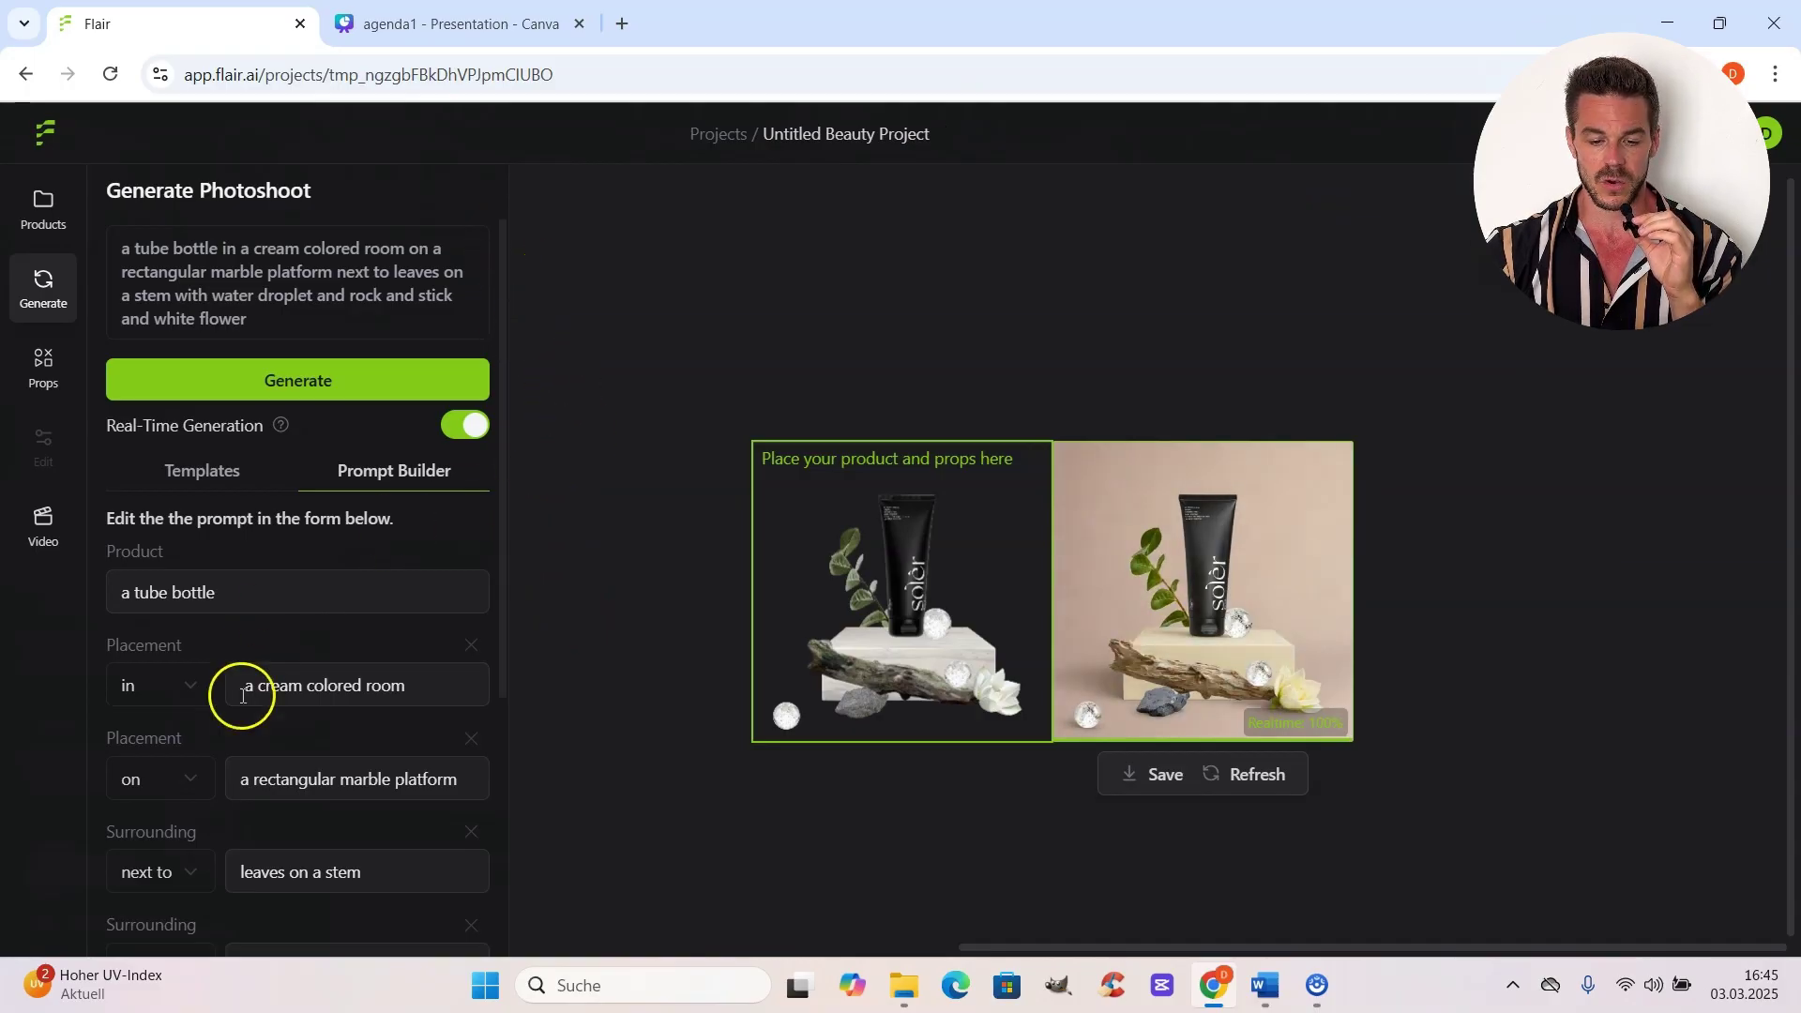
scroll(370, 596, down, 3)
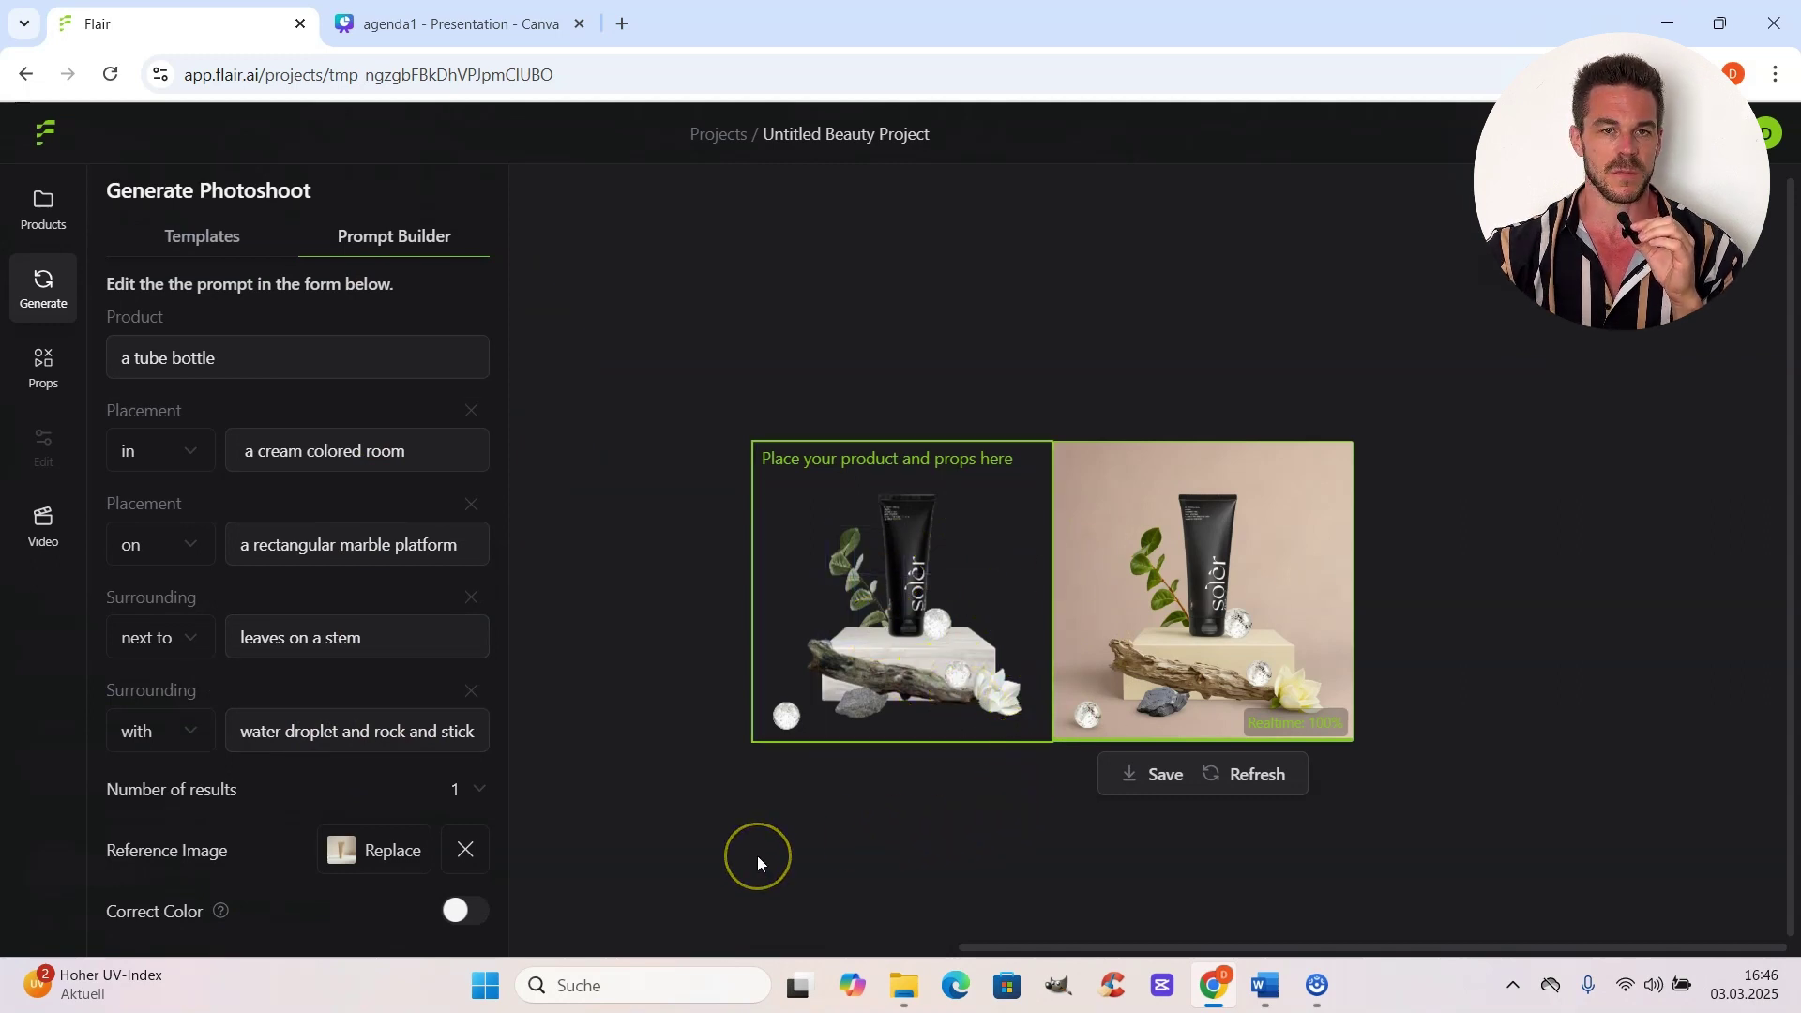
scroll(766, 837, up, 3)
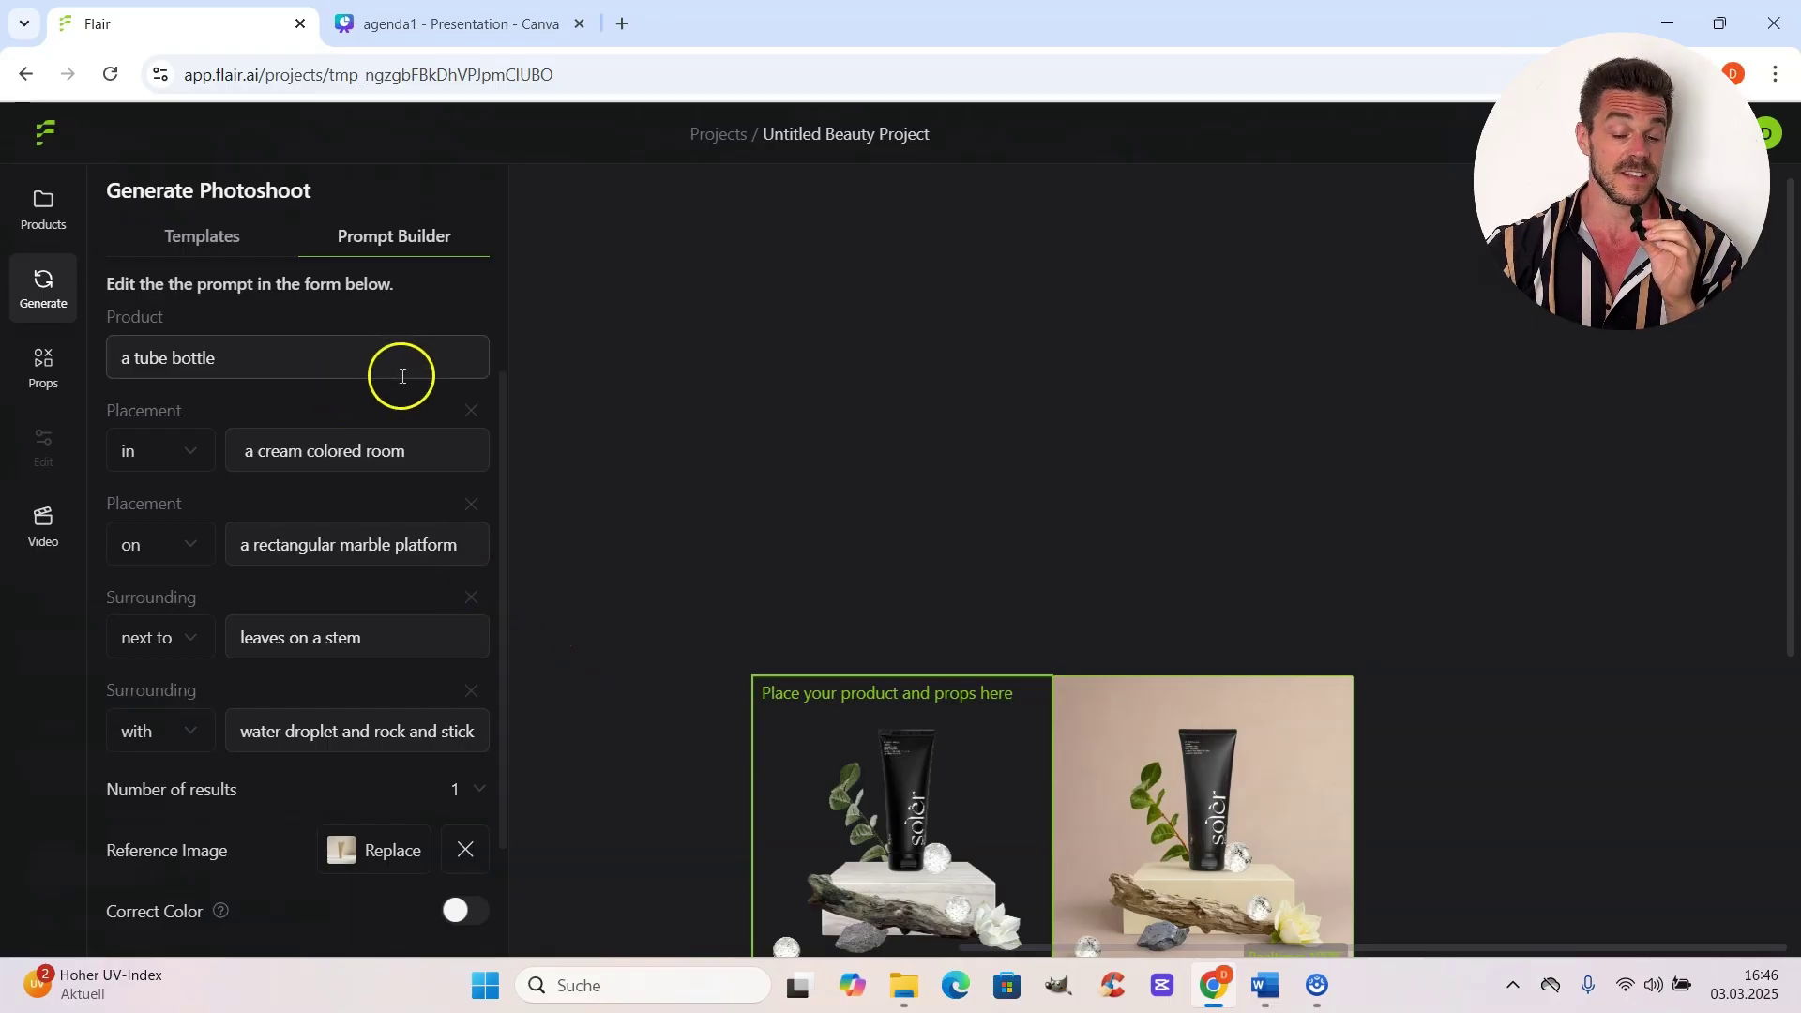
scroll(334, 425, up, 3)
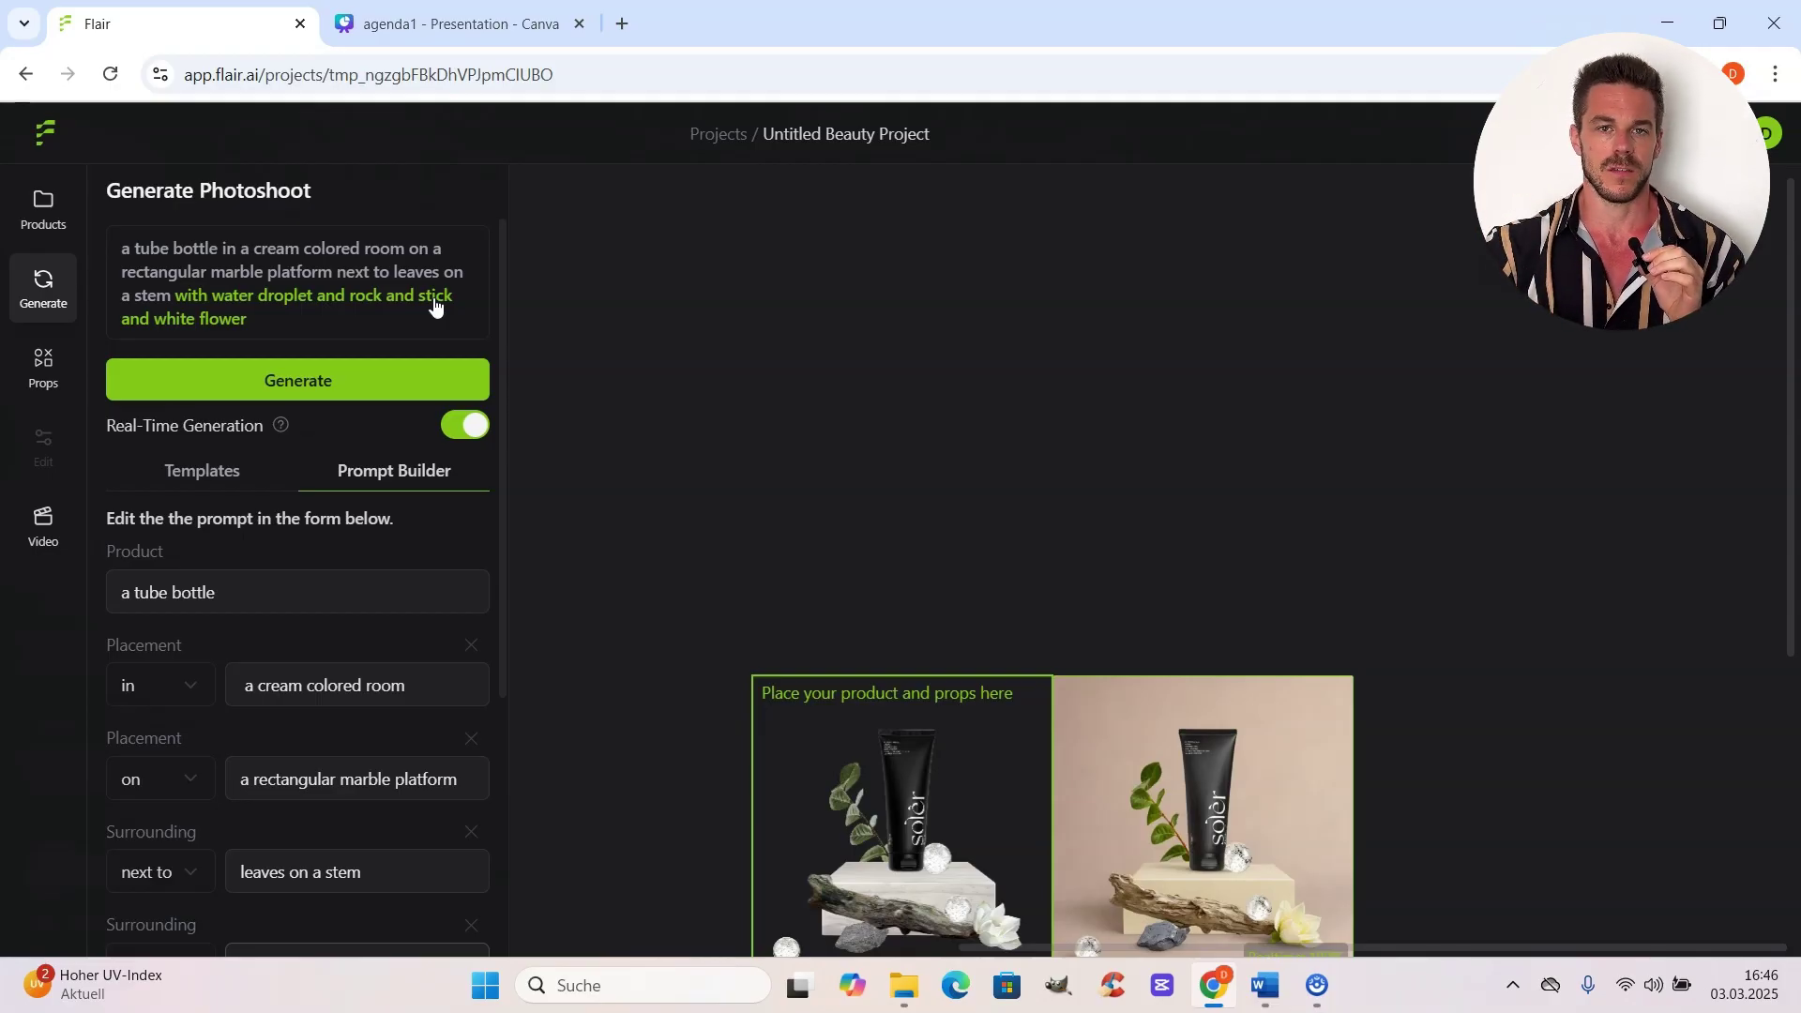
Add the S1 photo from the Product Placement folder as a product with its background removed, described as "a bottle of sunscreen".
click(52, 216)
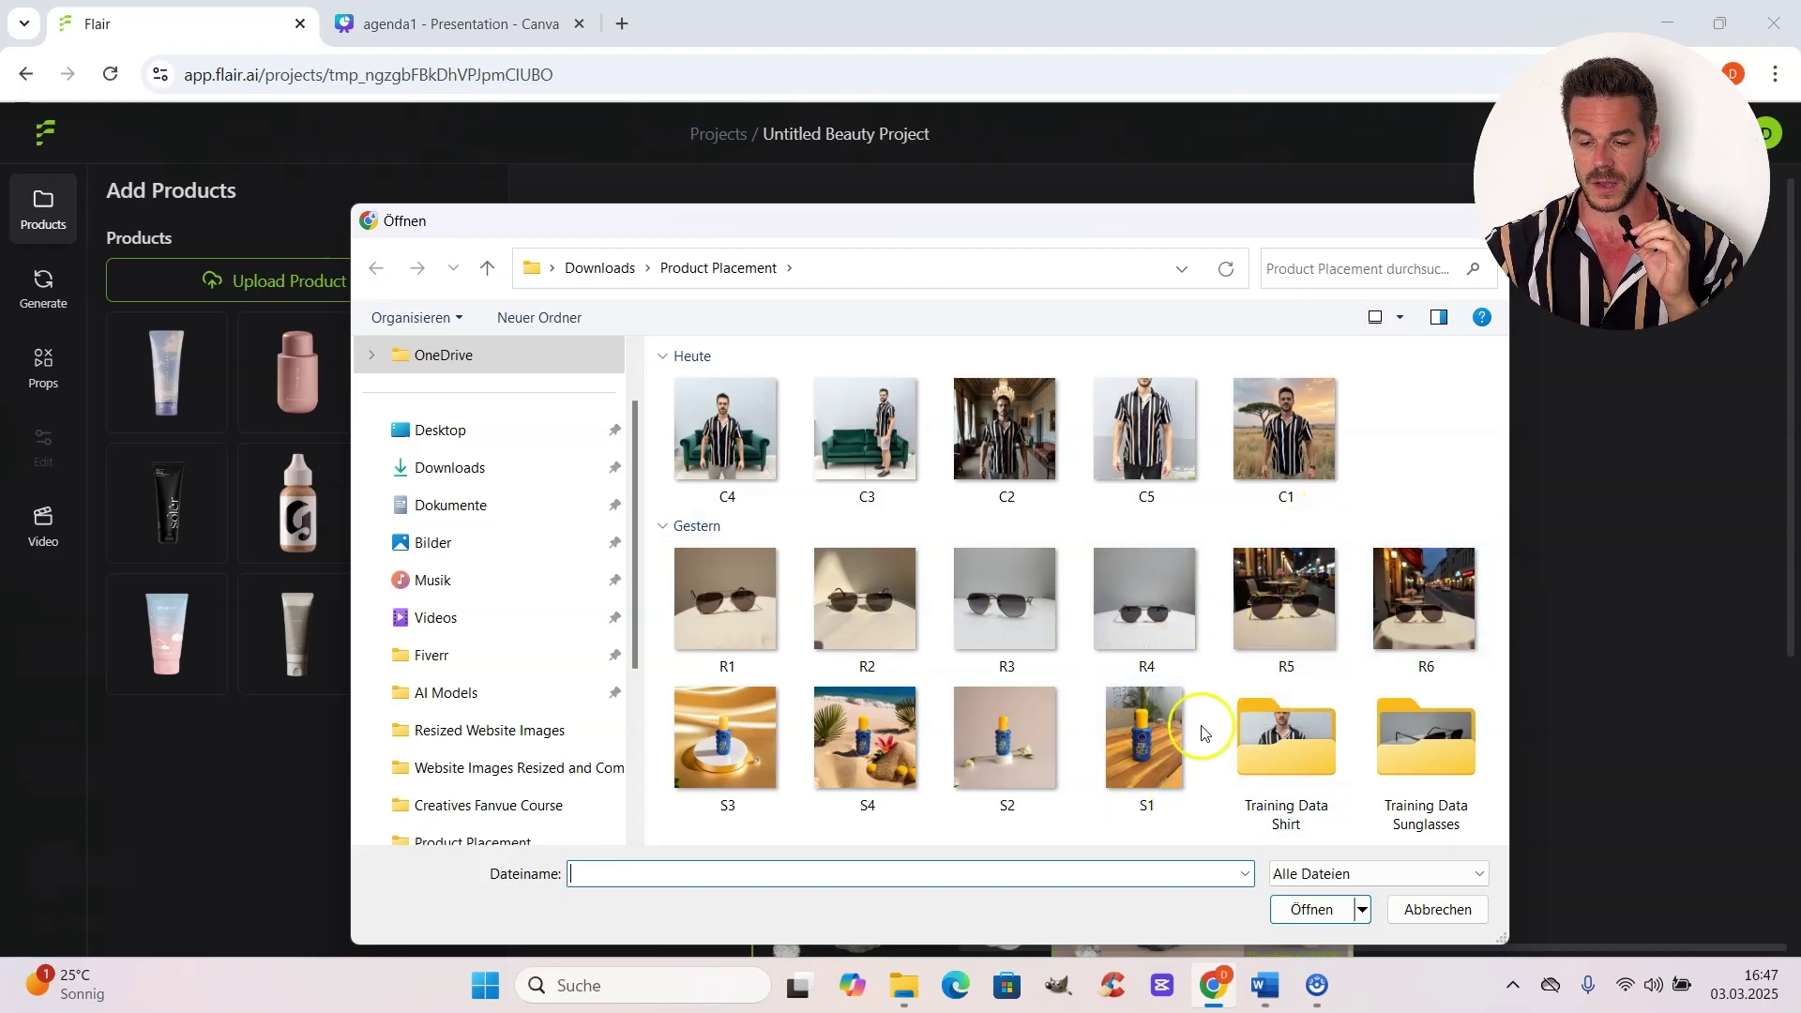
click(1138, 734)
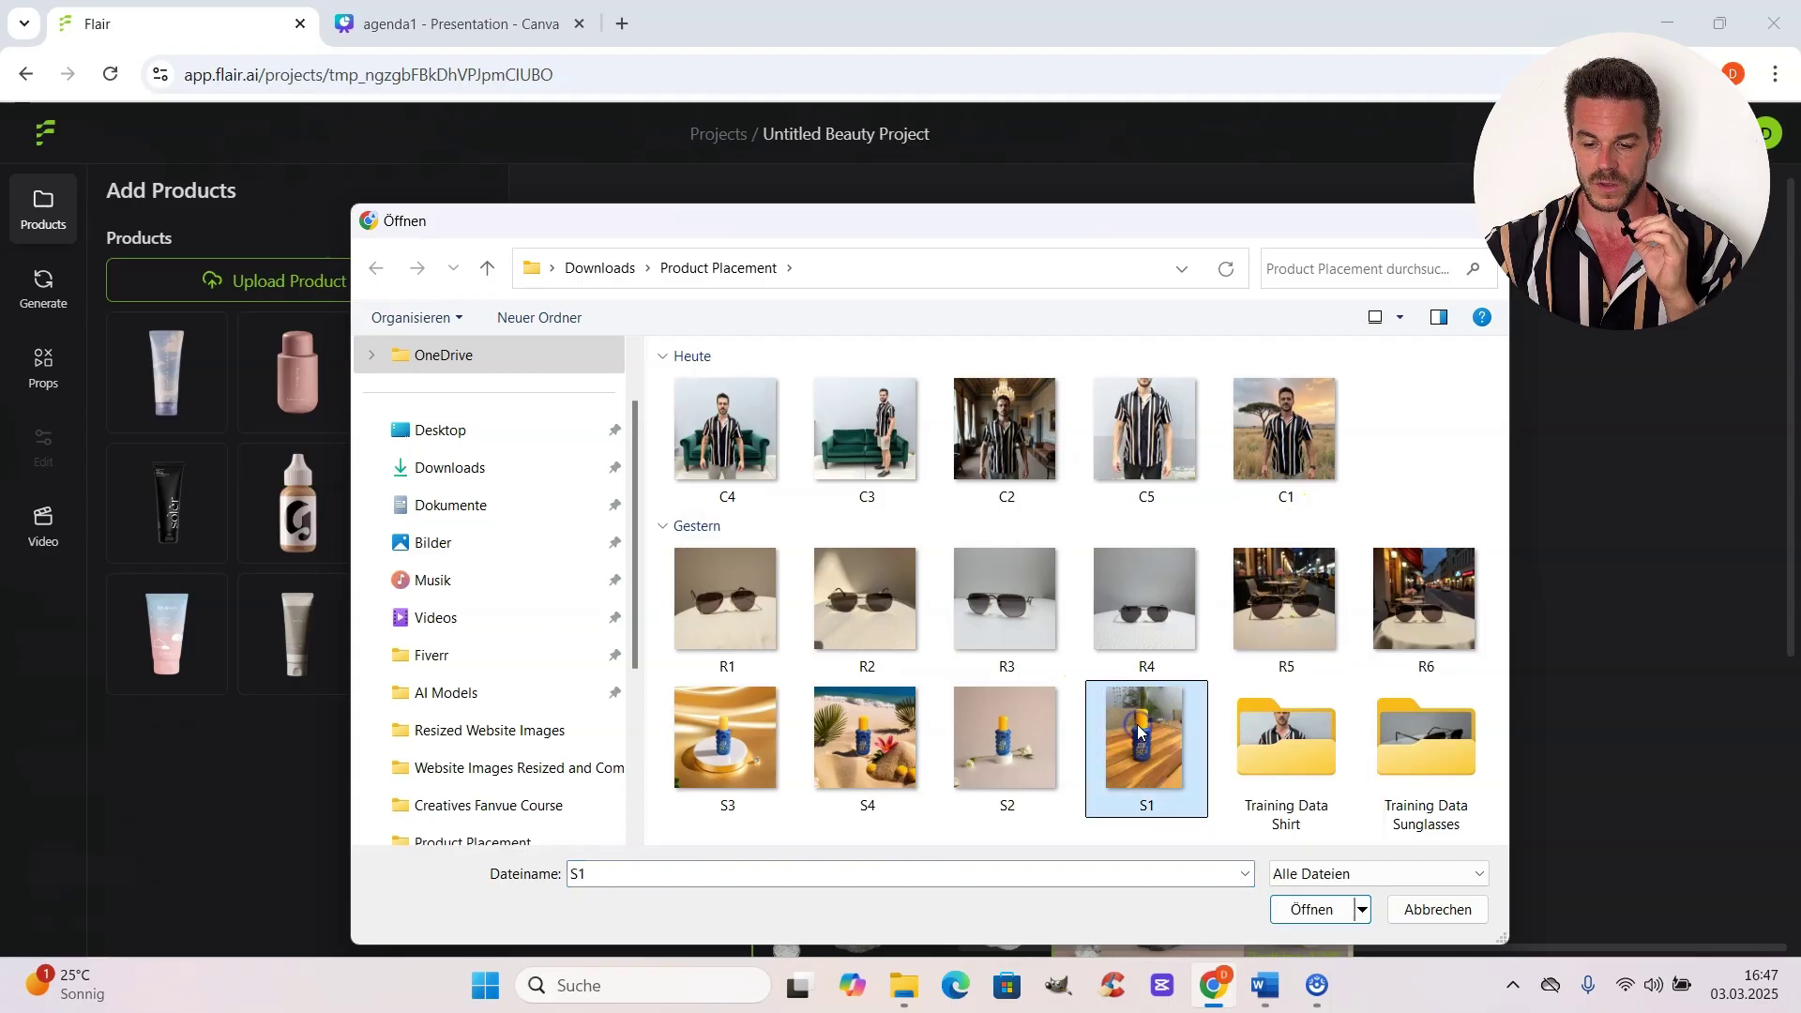
click(1302, 912)
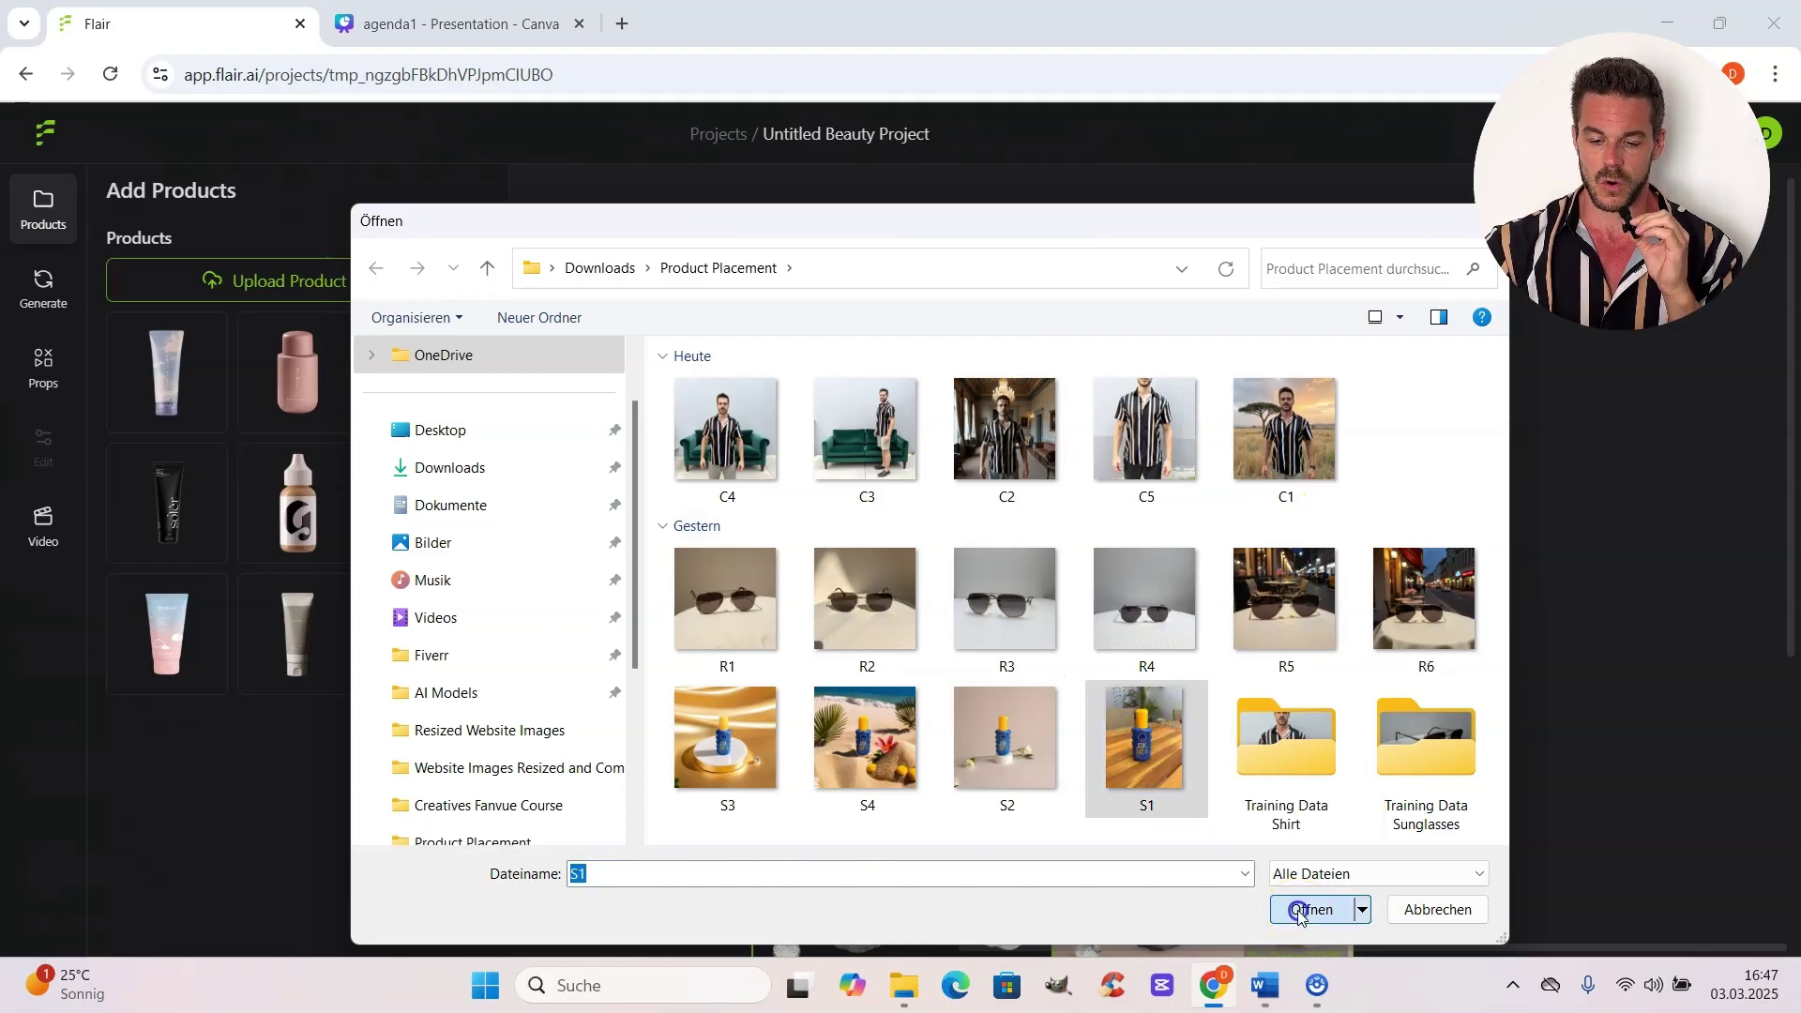
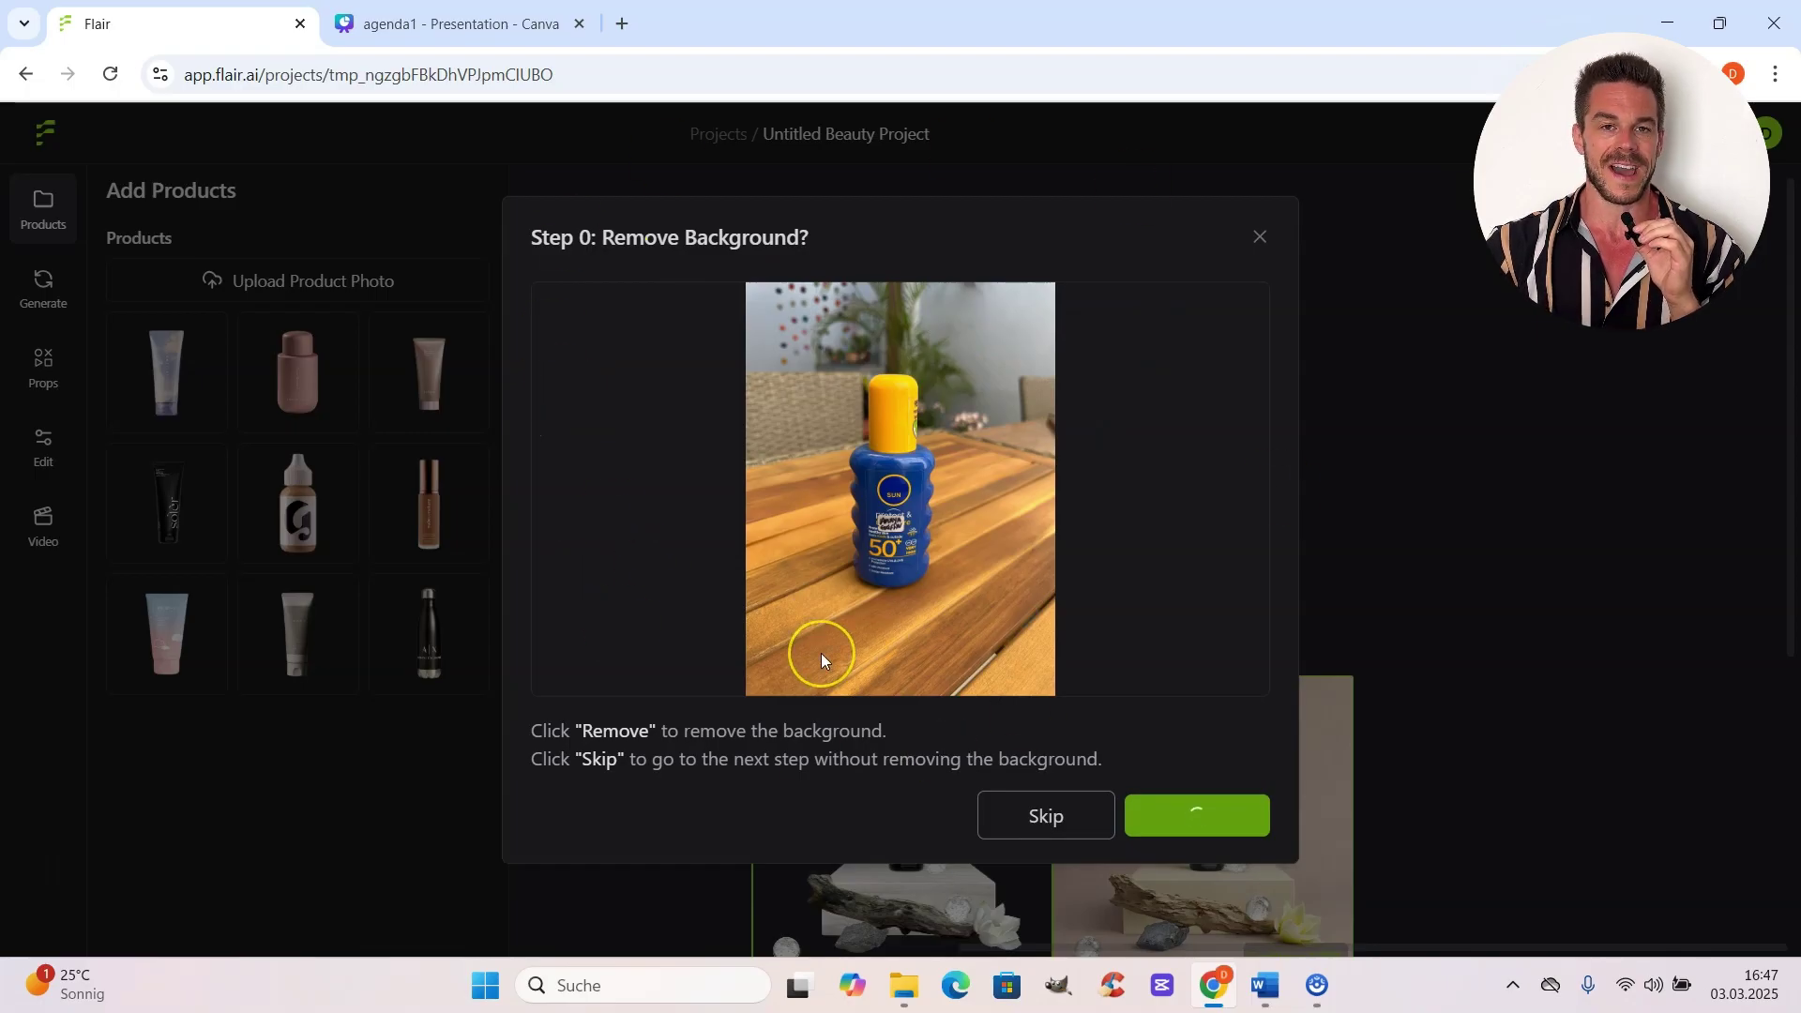
click(1230, 824)
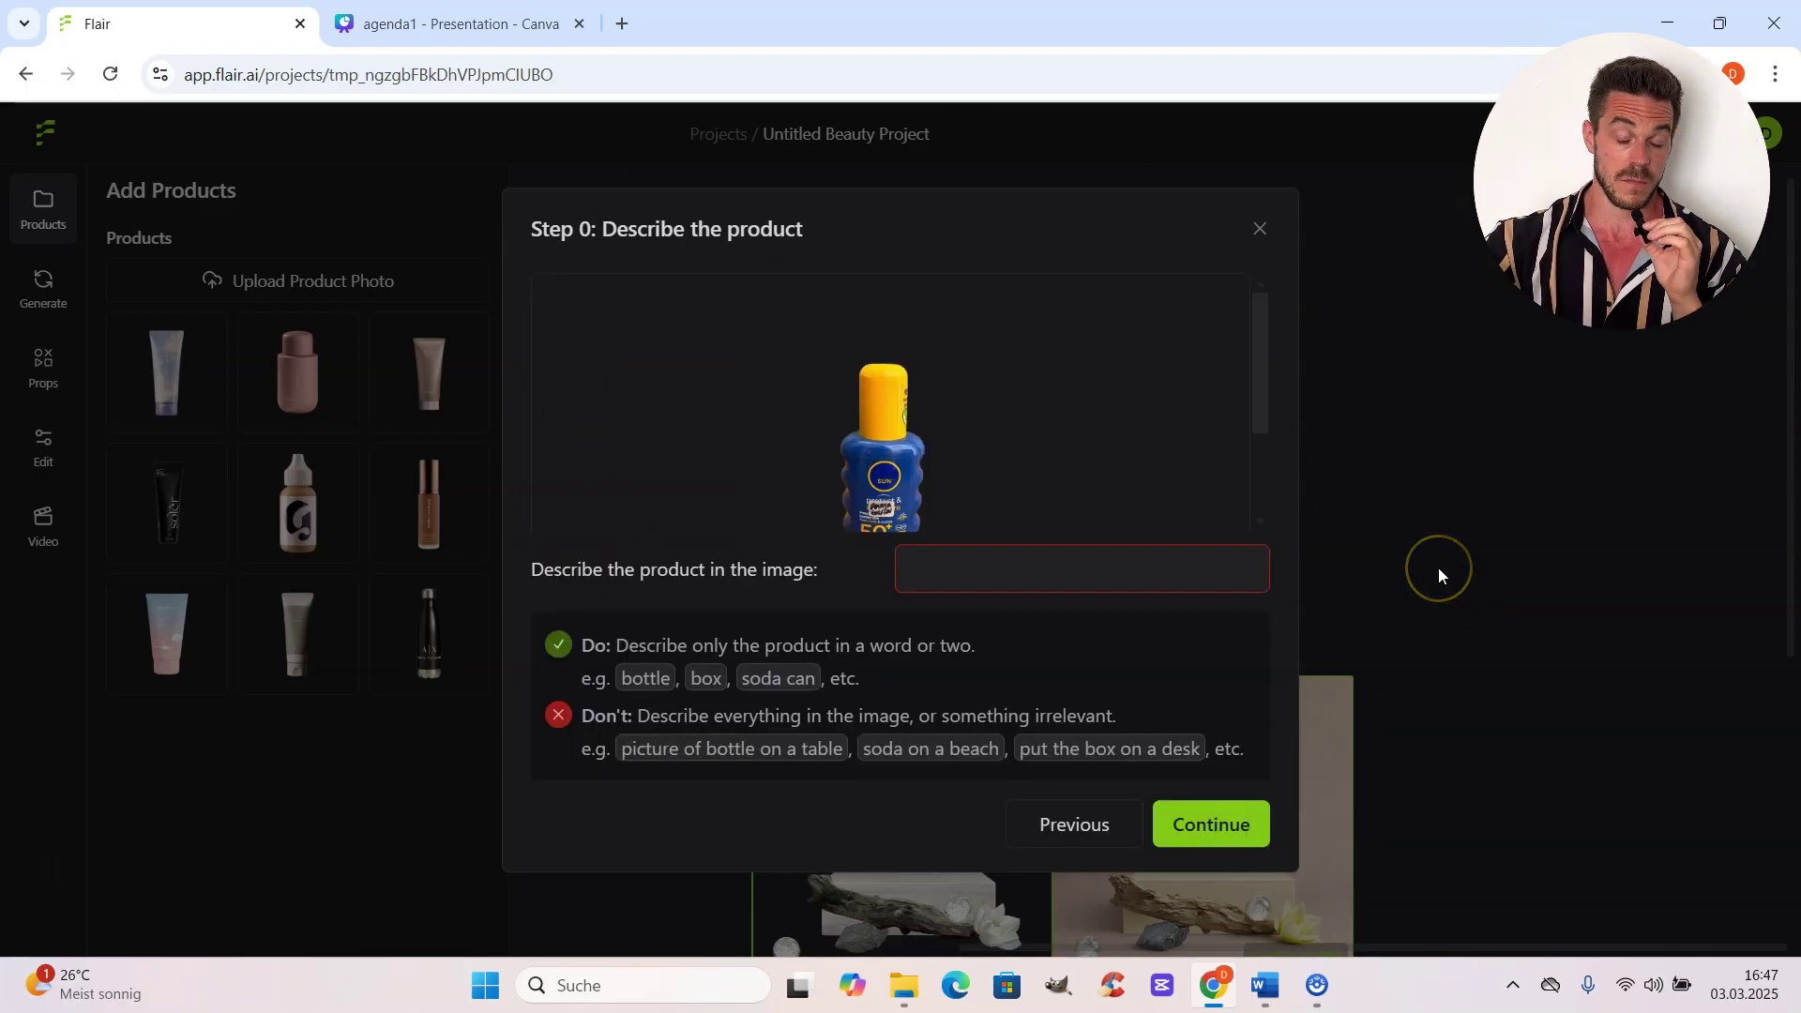
click(1021, 582)
text(a bottle of sunscreen)
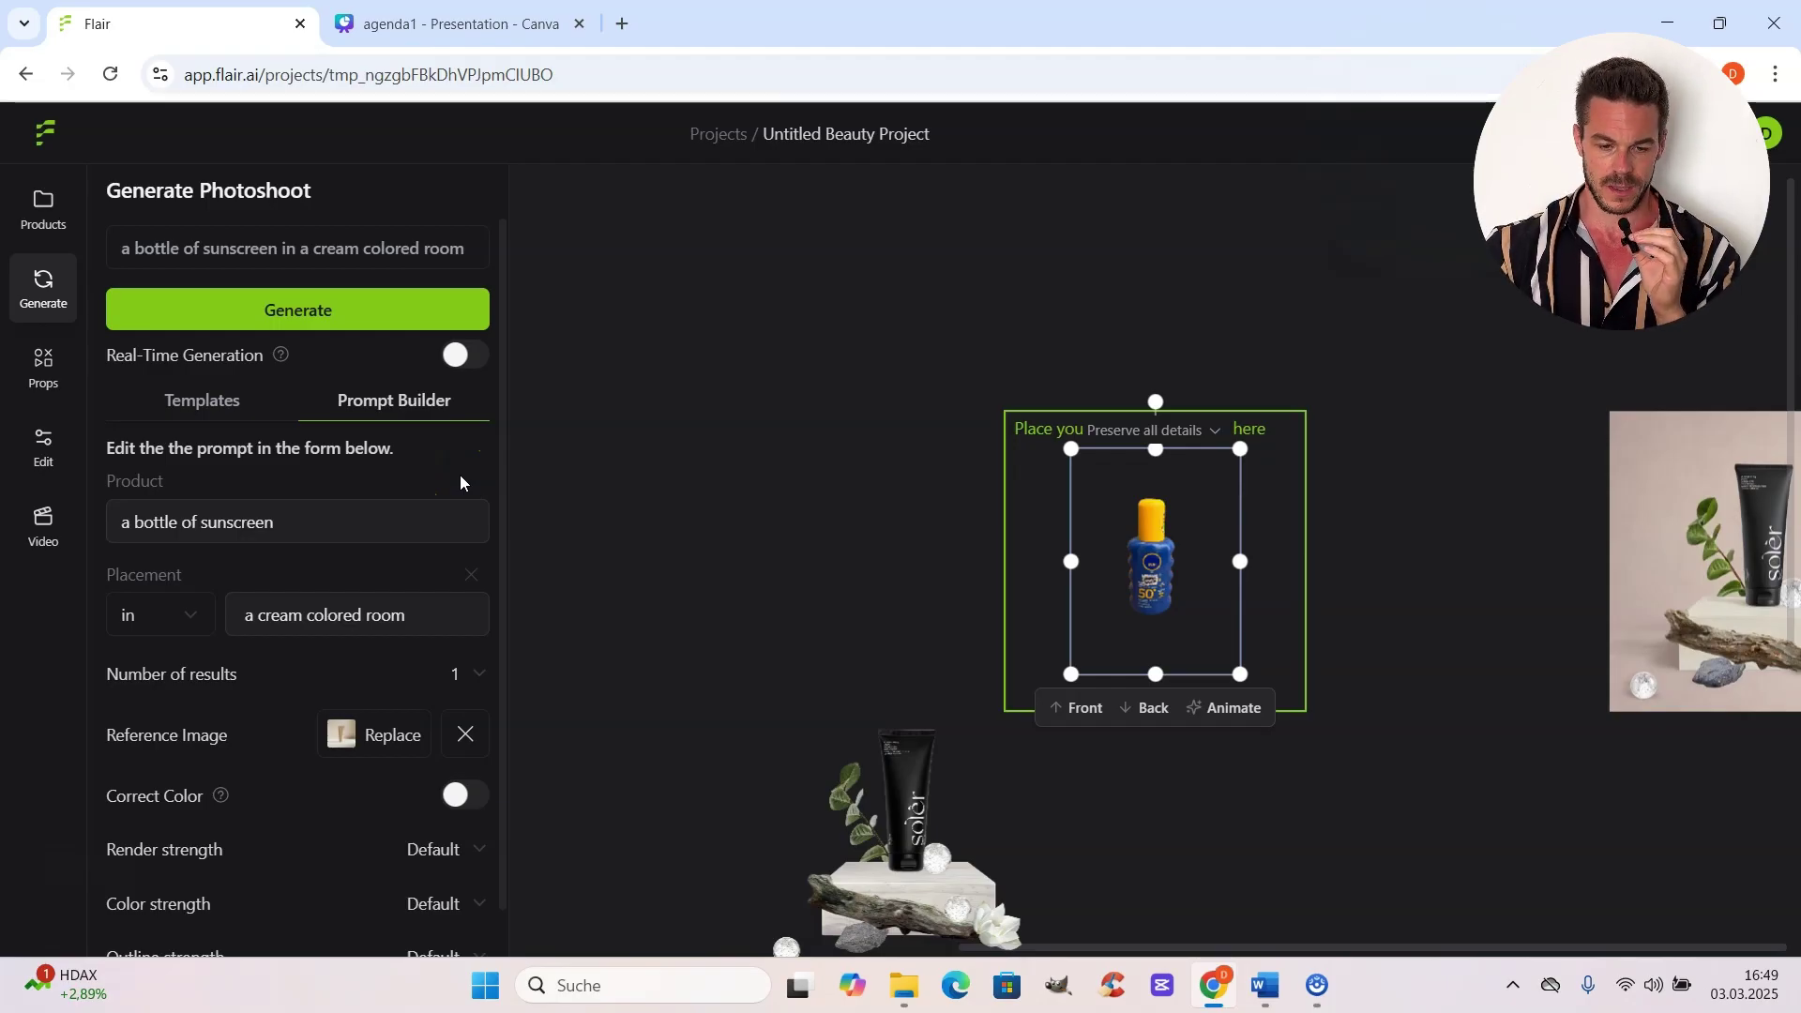
Browse the photoshoot prompt templates across categories such as Household, Furniture, Nature, Automotive and Technology.
click(443, 639)
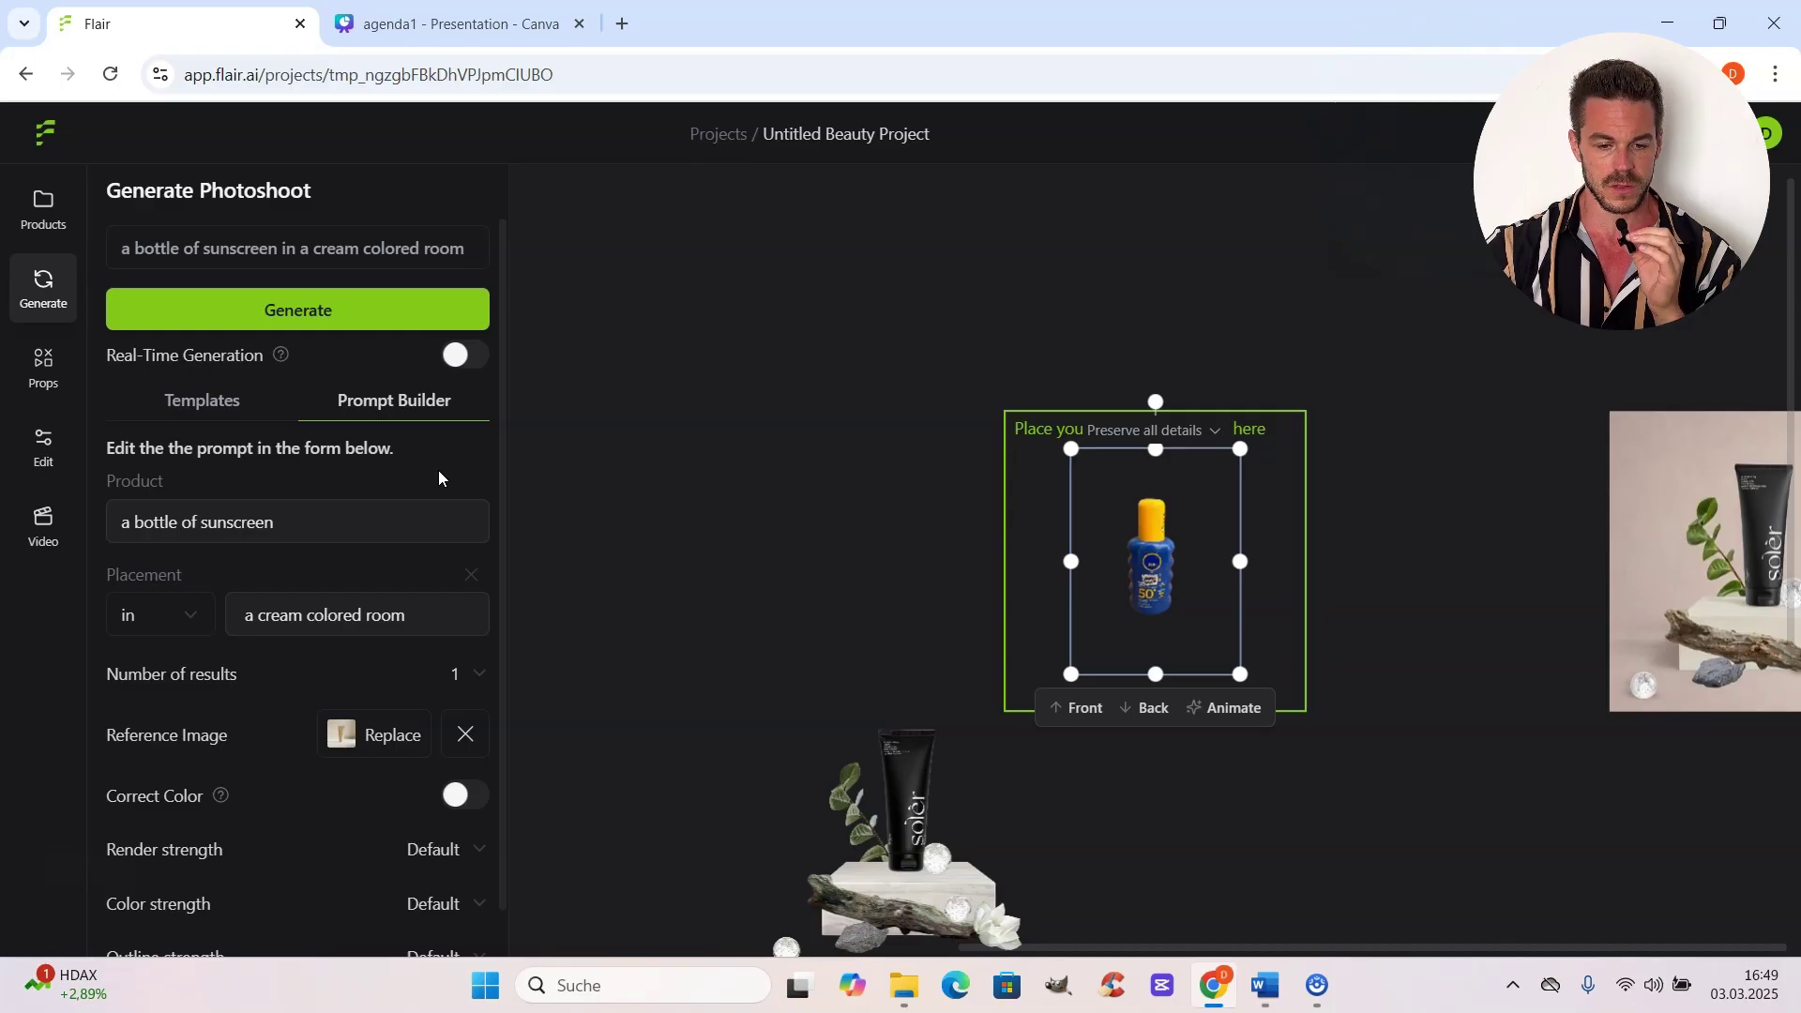
click(250, 402)
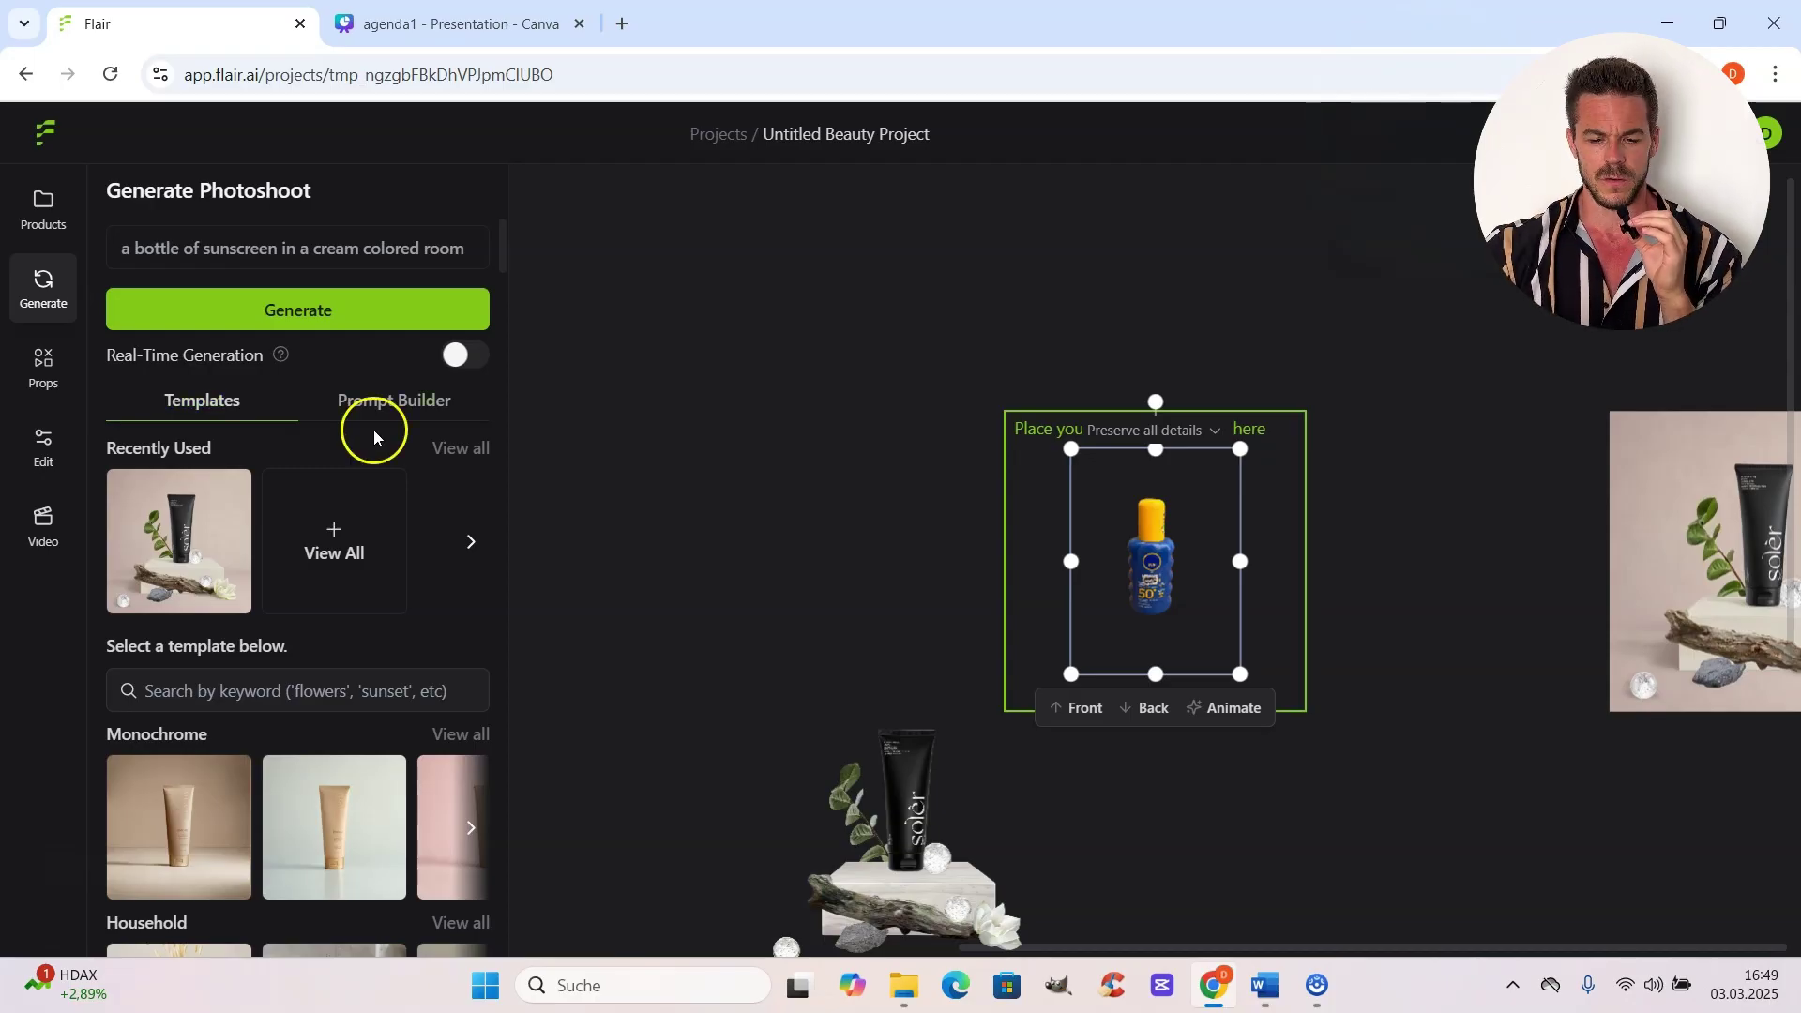
scroll(373, 429, down, 5)
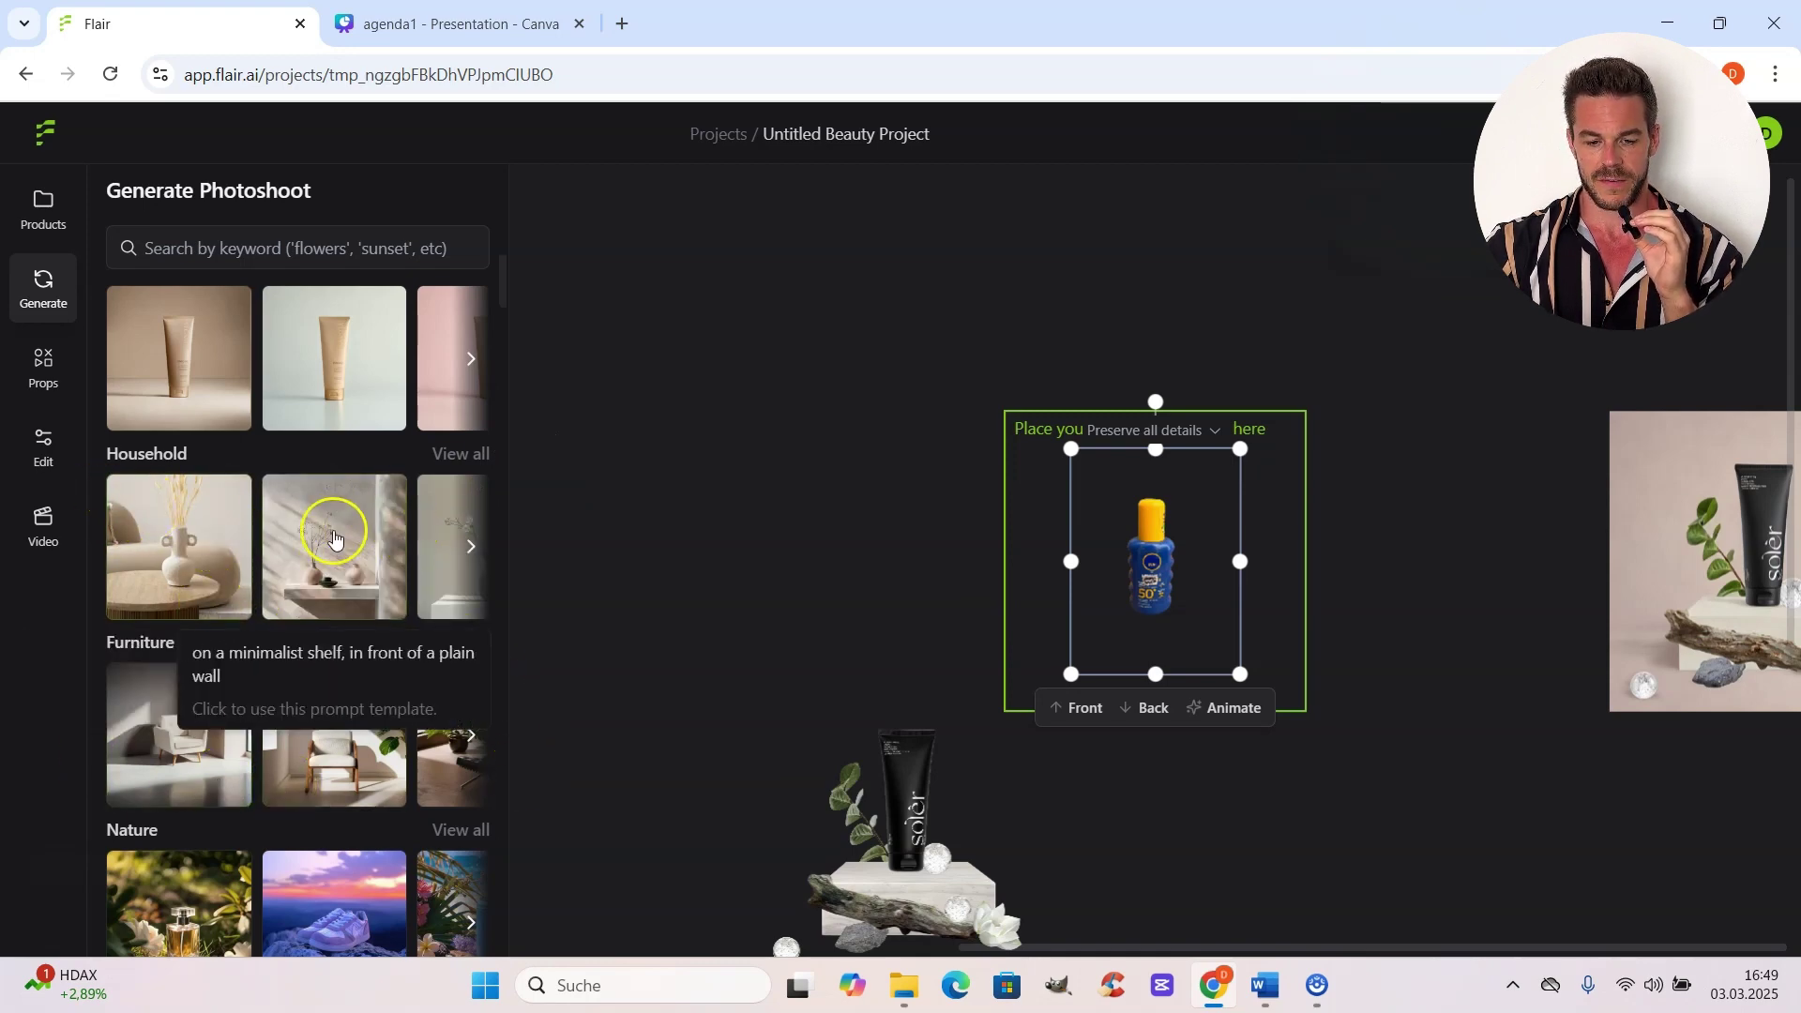
scroll(473, 520, down, 3)
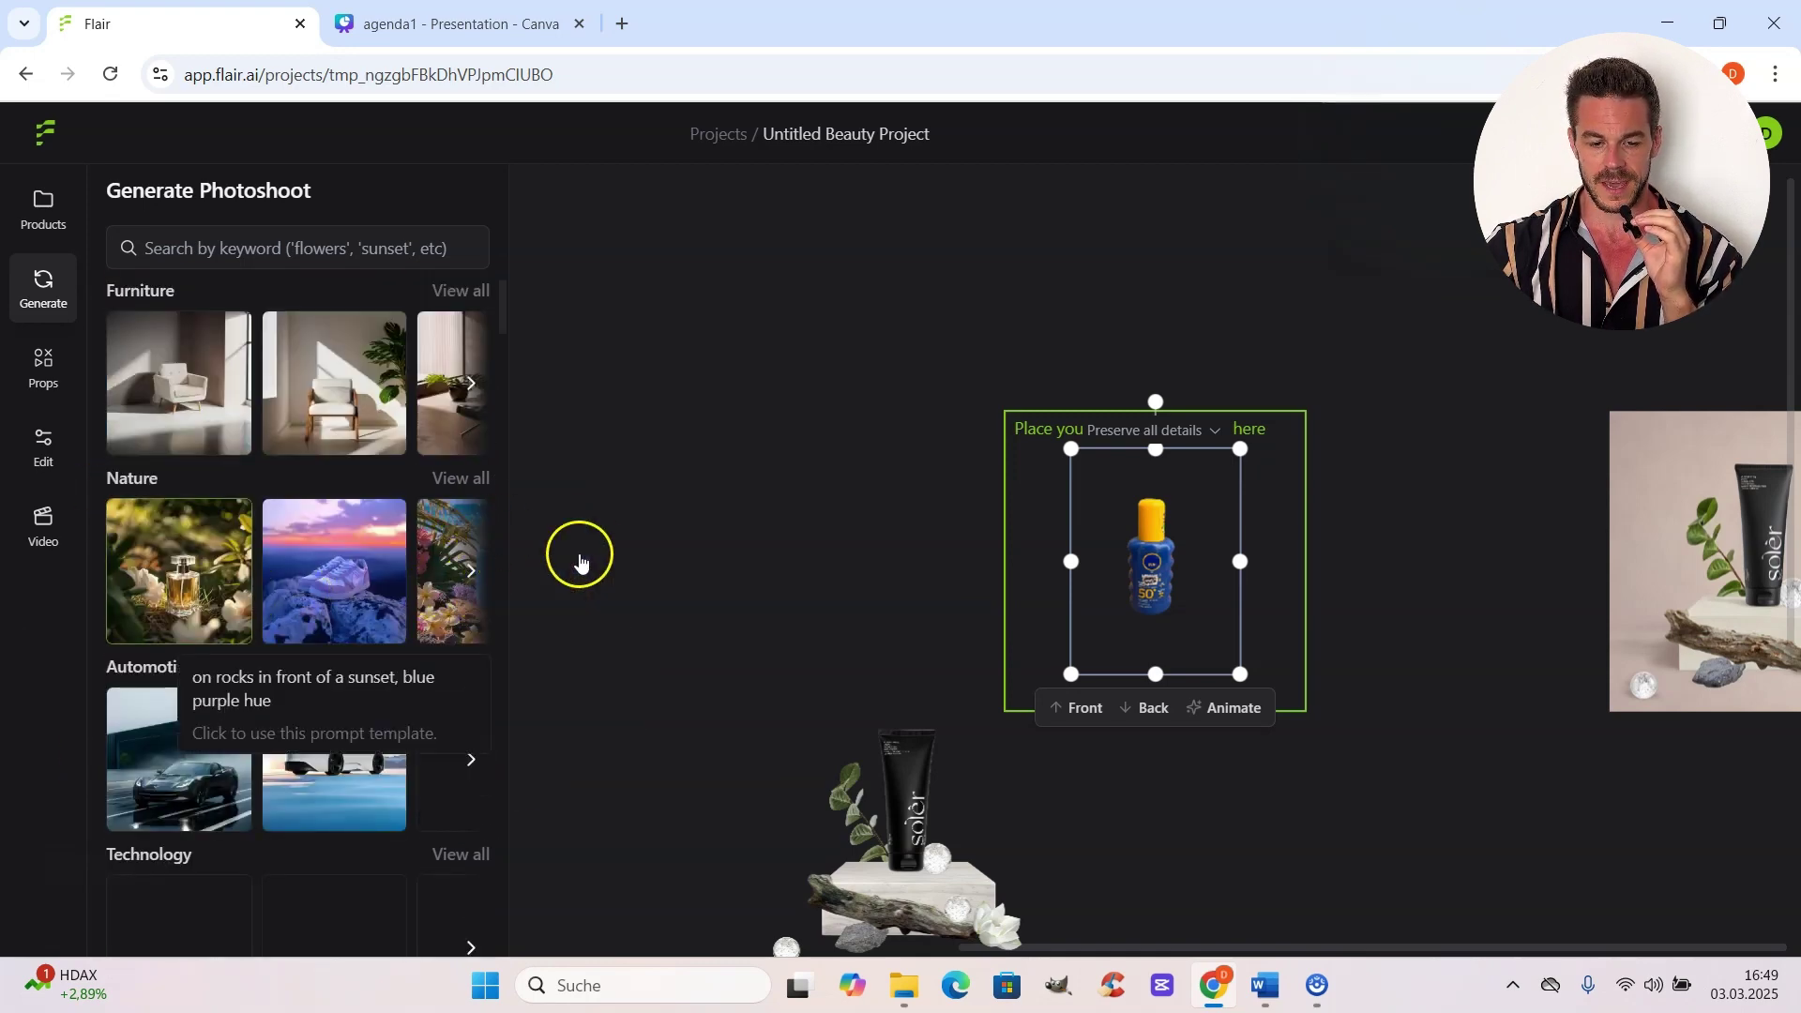
scroll(591, 522, down, 2)
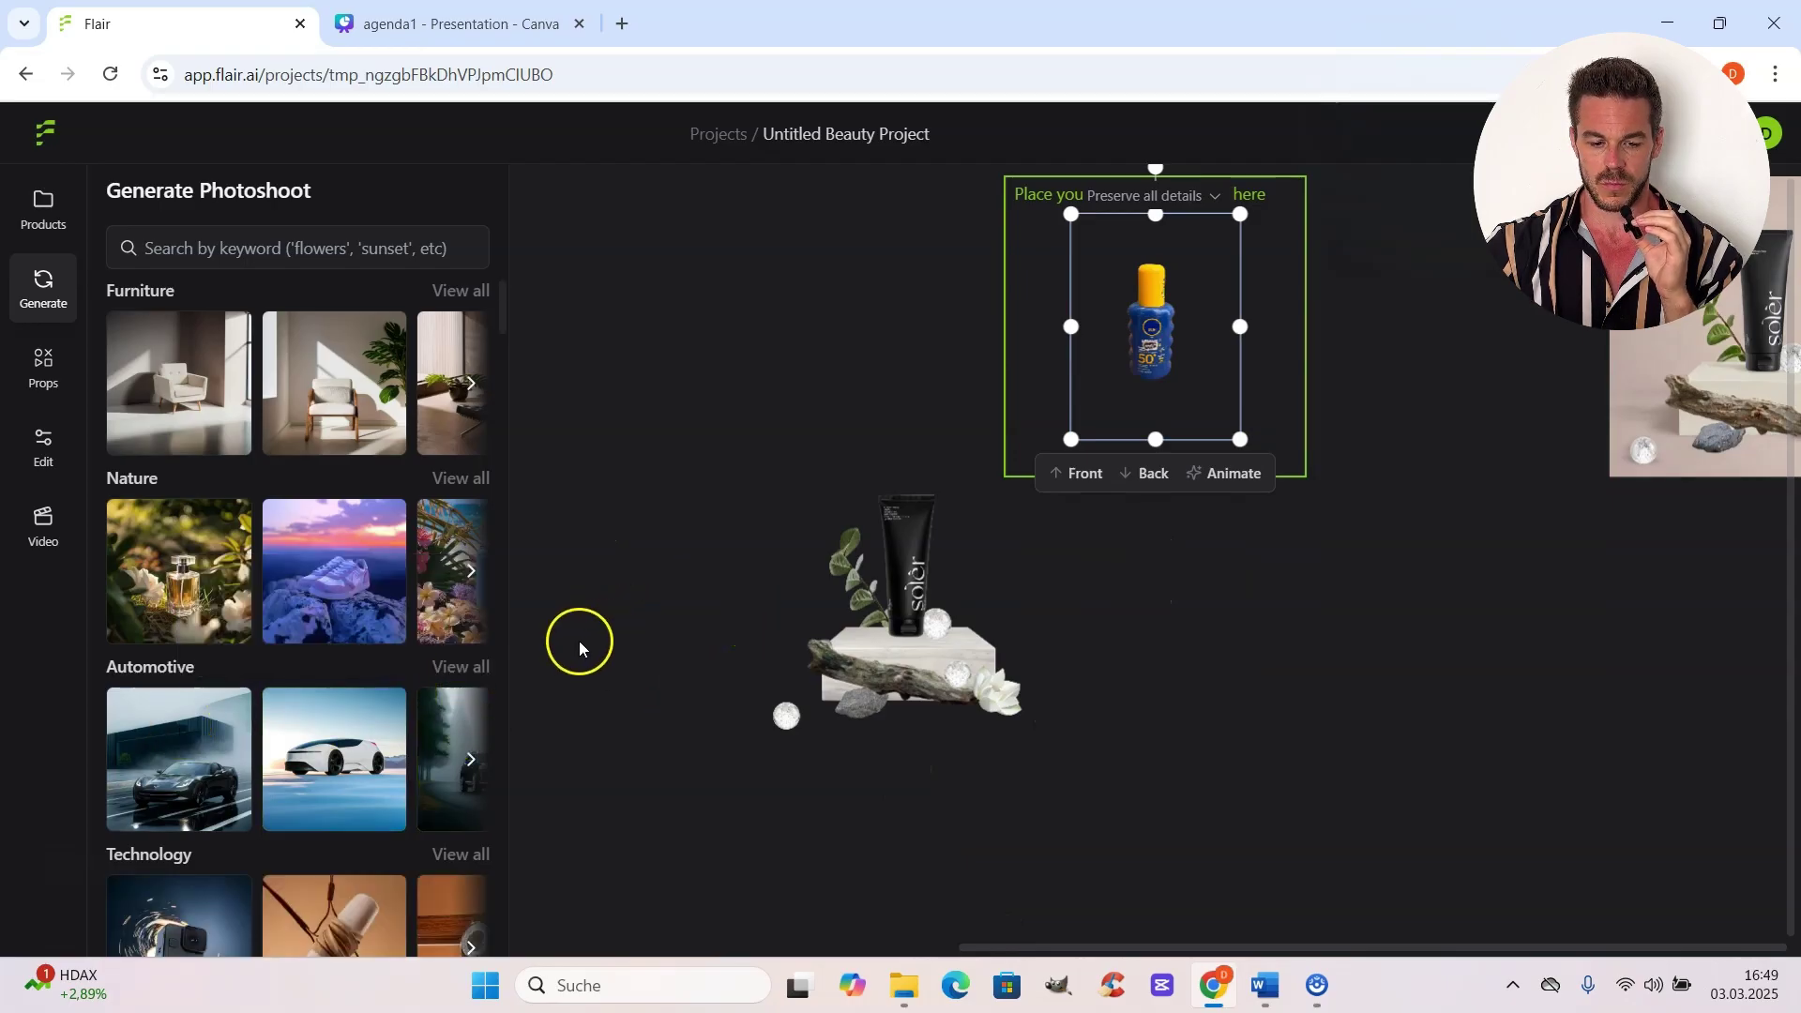
scroll(569, 664, down, 1)
scroll(375, 672, down, 3)
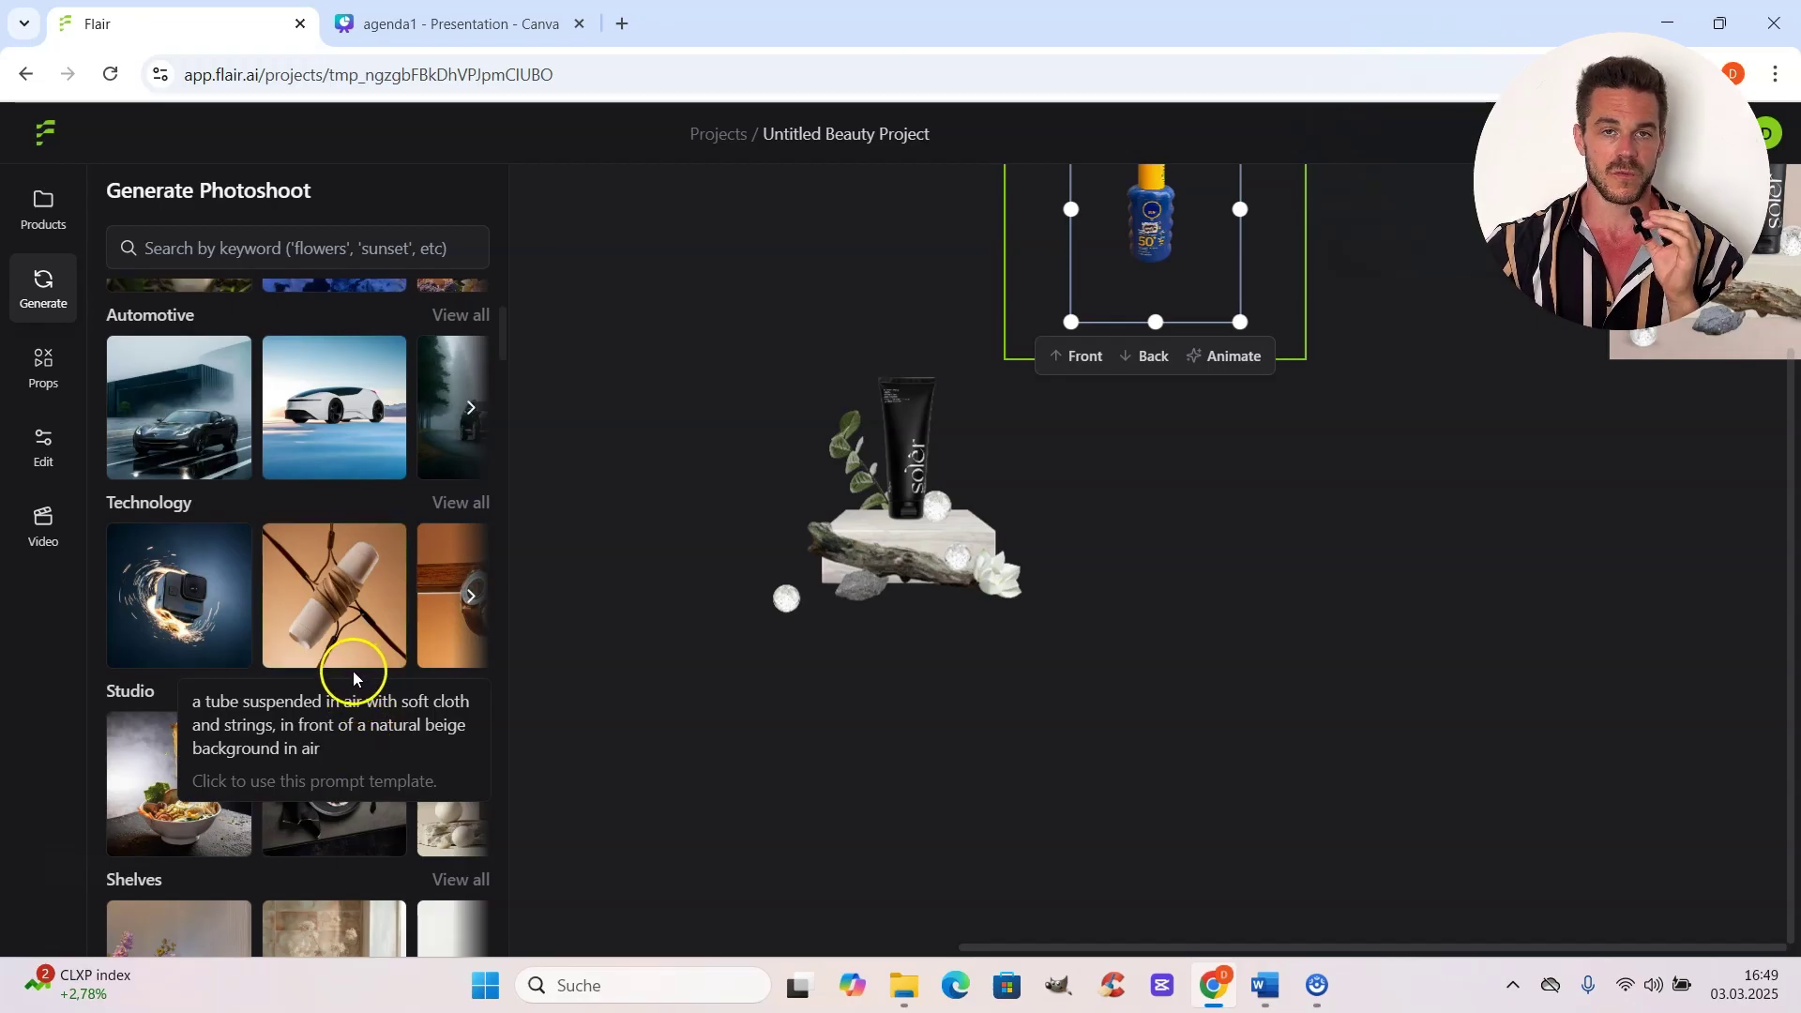
scroll(353, 722, up, 8)
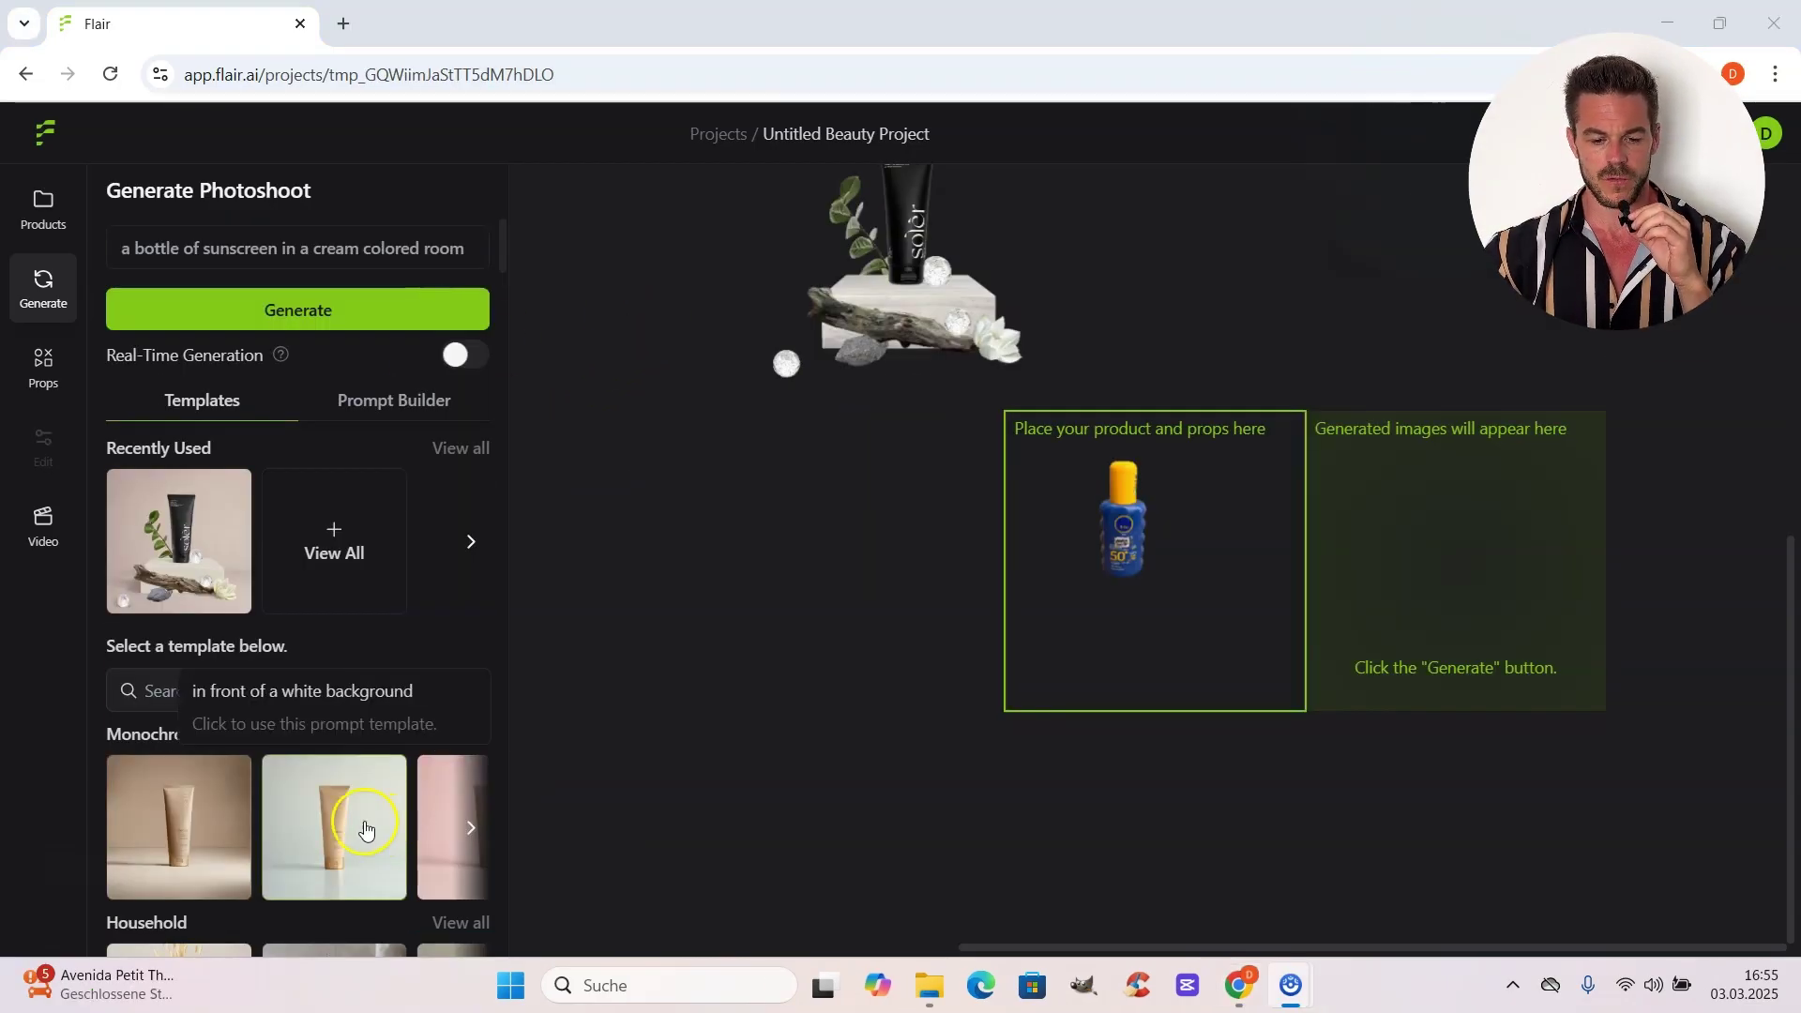
Generate a photo with the Monochrome "in front of a white background" template and shift the bottle slightly lower in the placement frame.
click(365, 827)
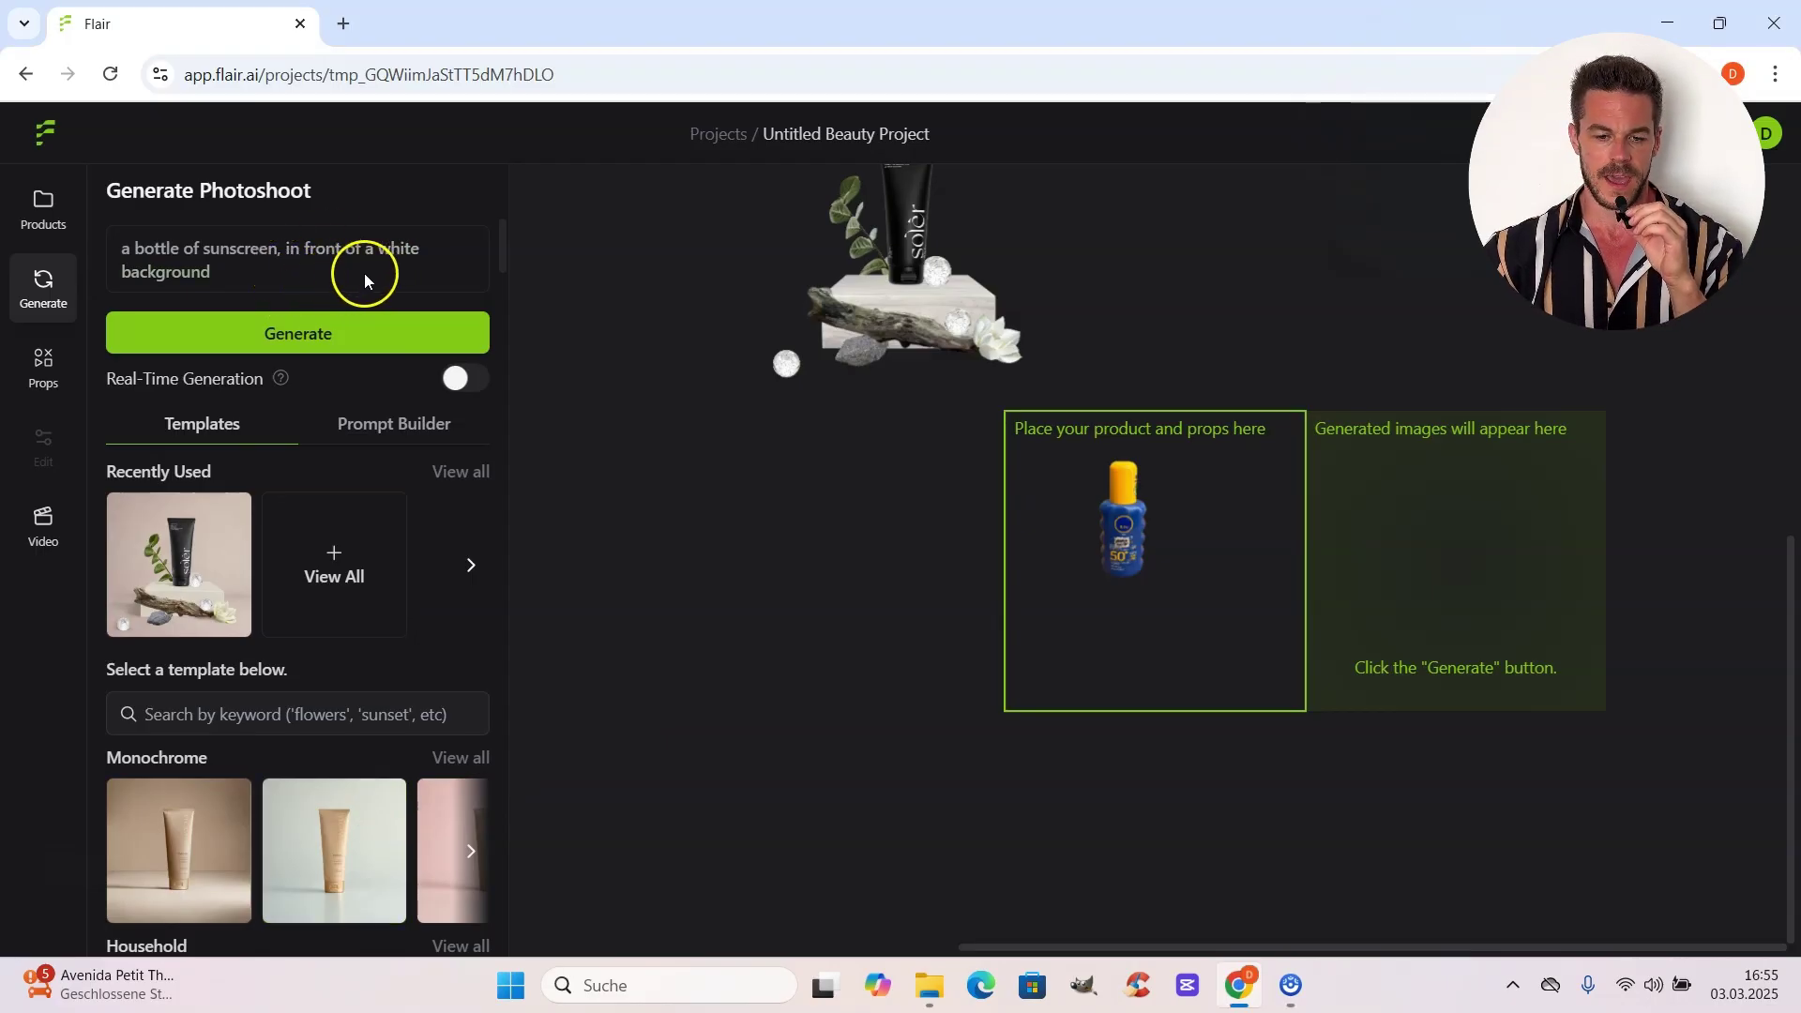
drag(306, 283, 269, 280)
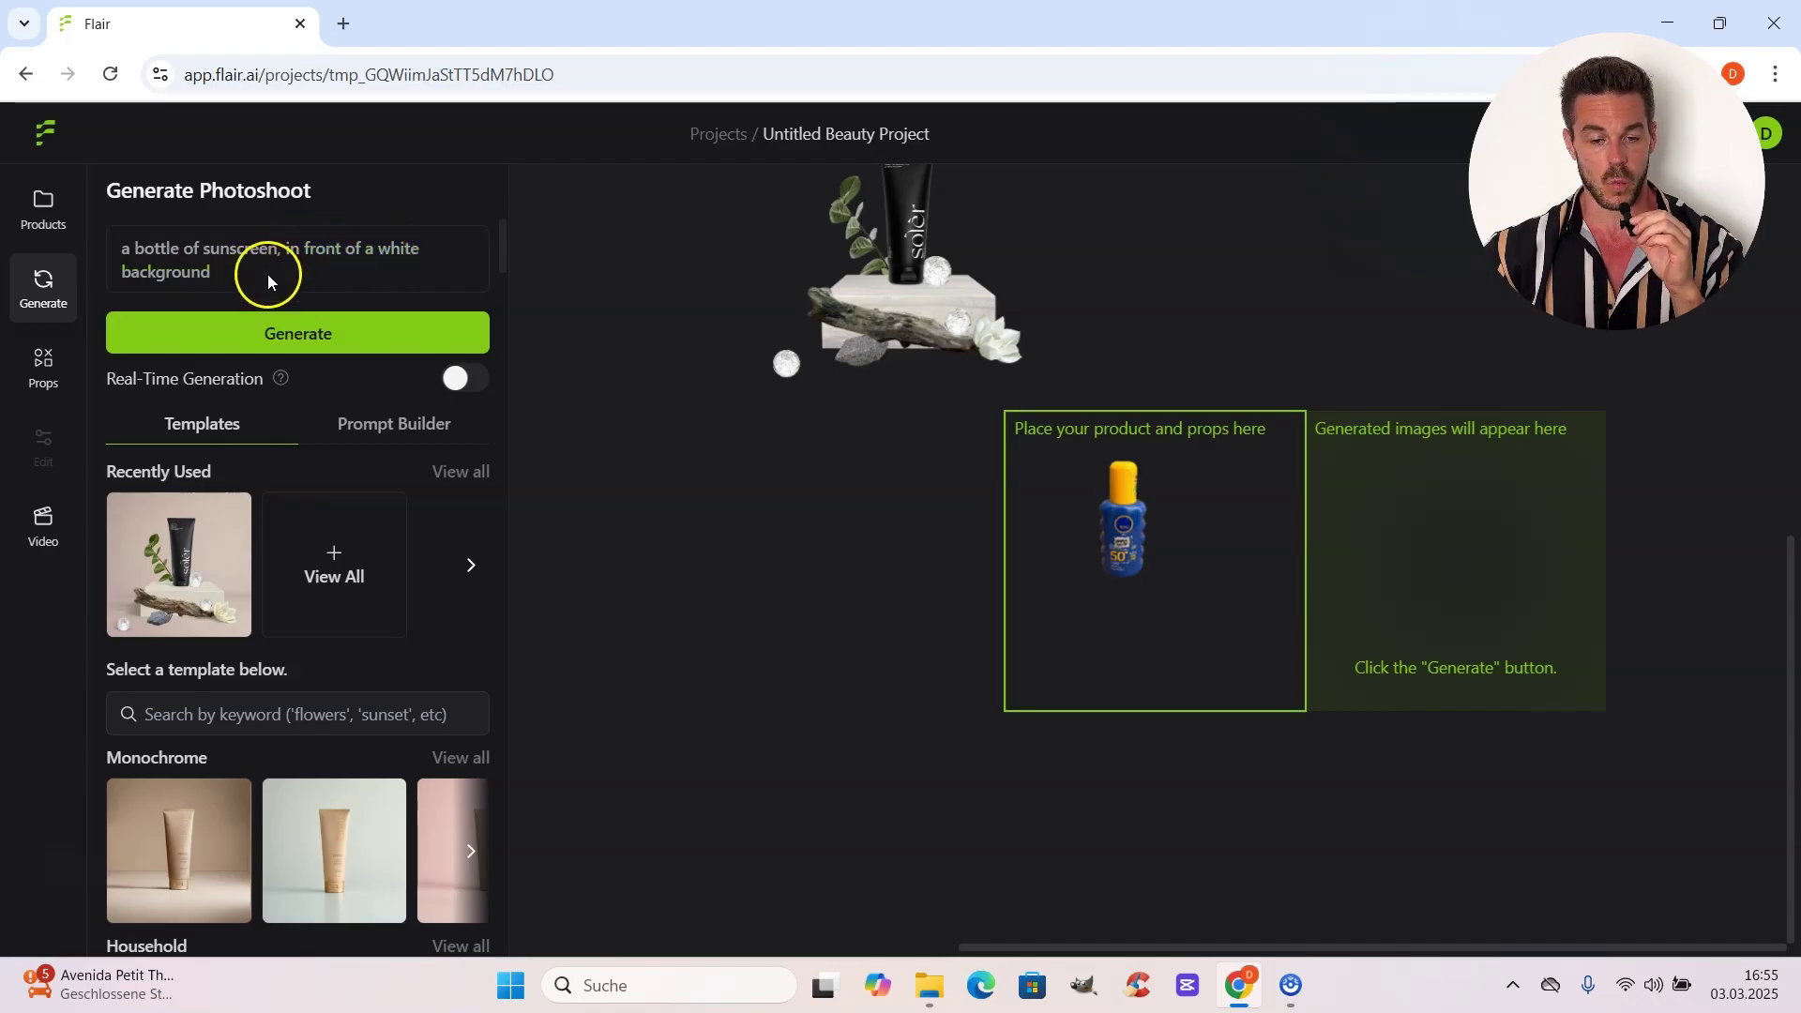
click(359, 336)
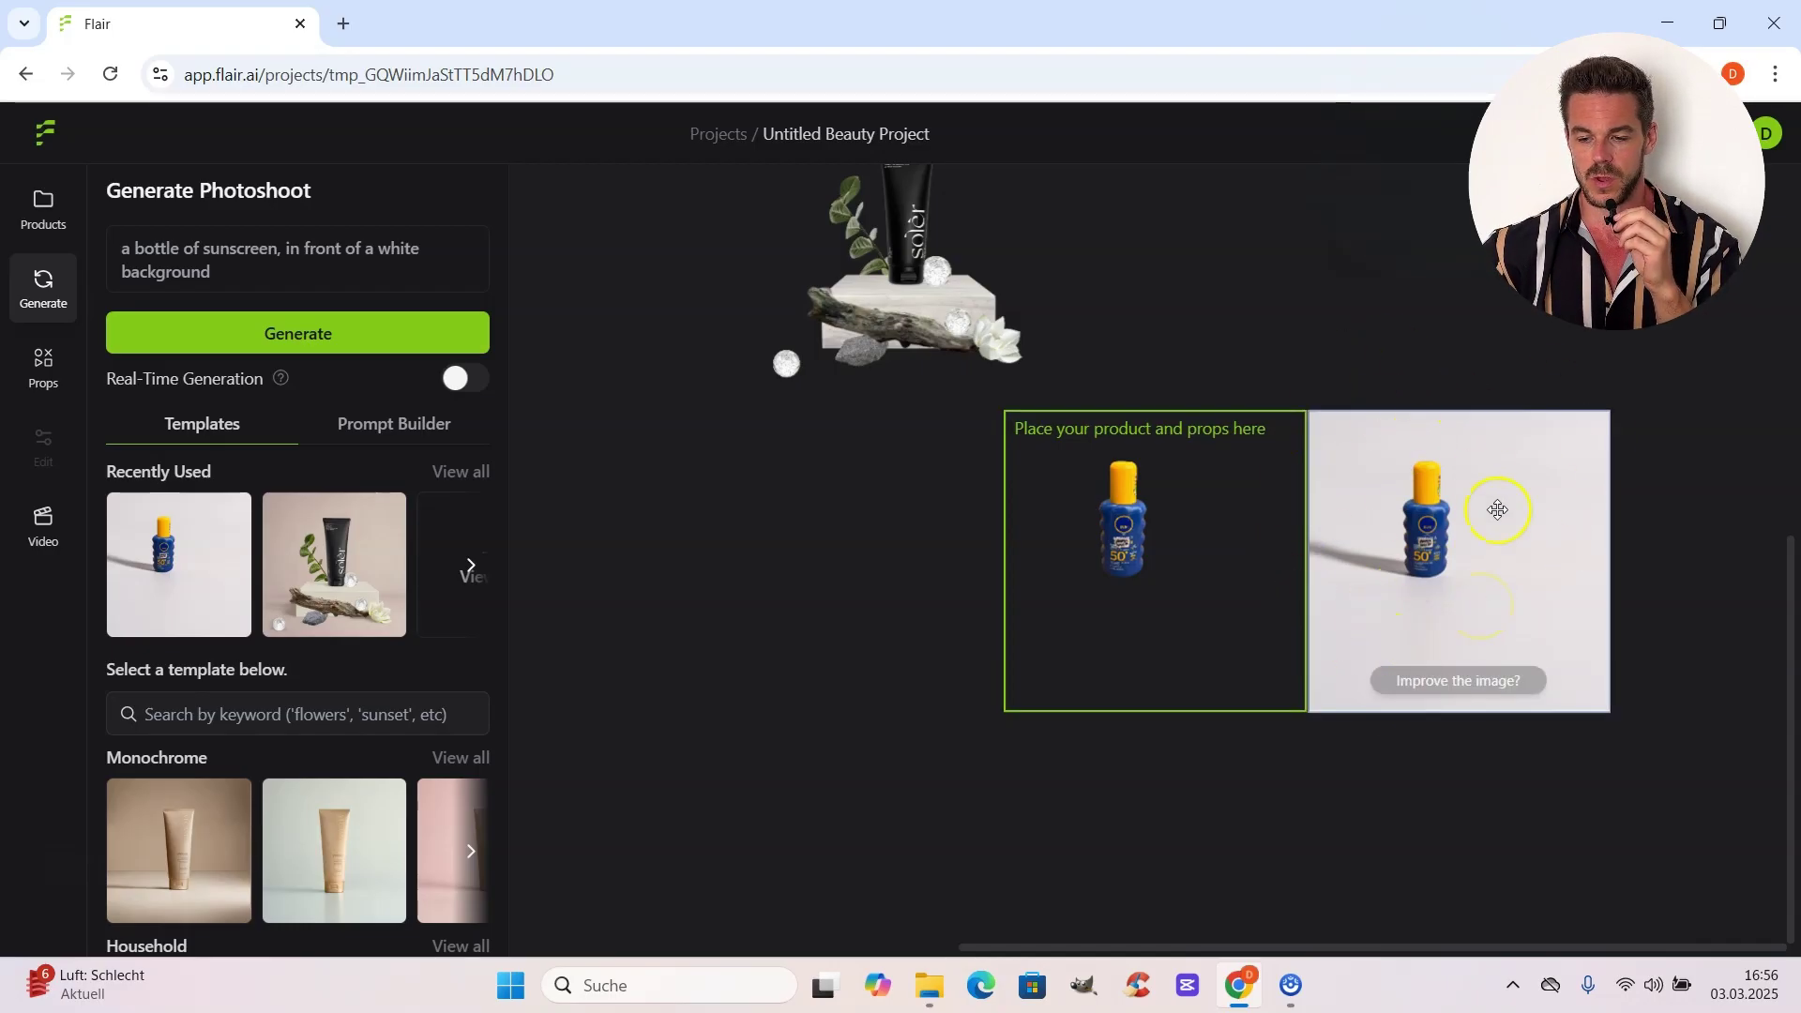
drag(1129, 534, 1110, 572)
Select the generated white-background image, look through its editing tools and download it at 1x in WEBP format.
click(1398, 533)
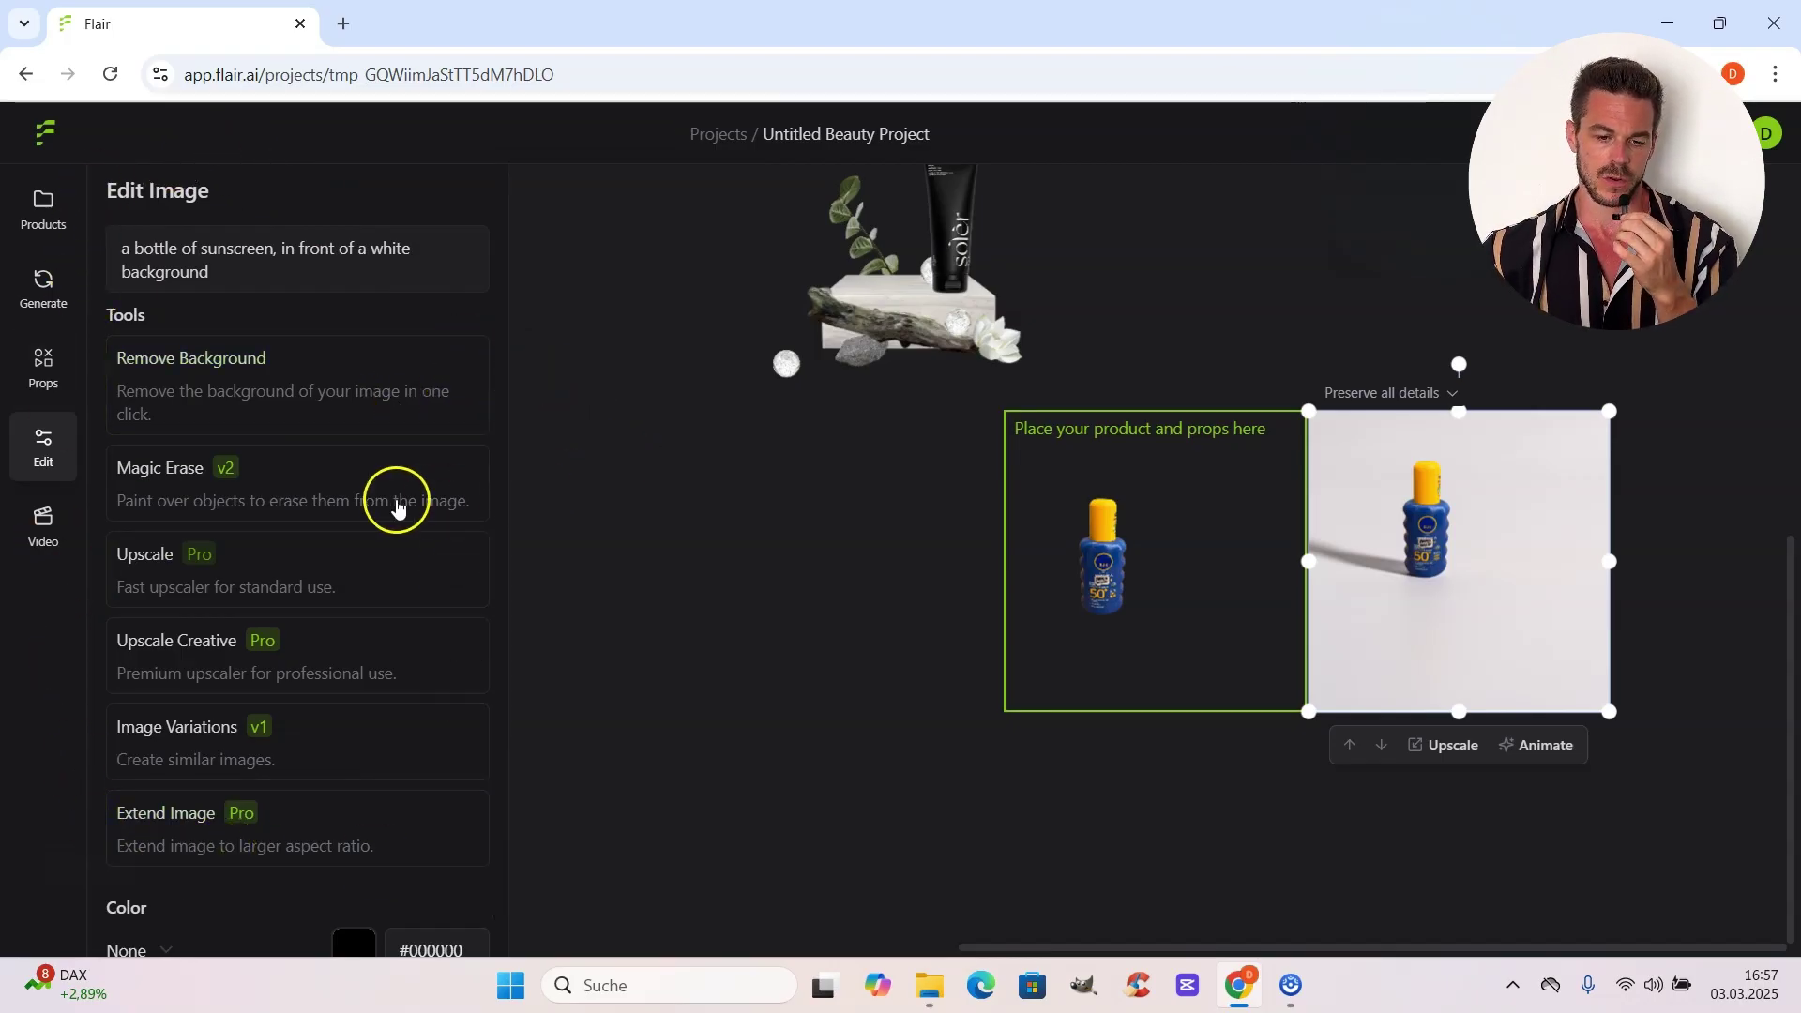
mouse_move(1451, 454)
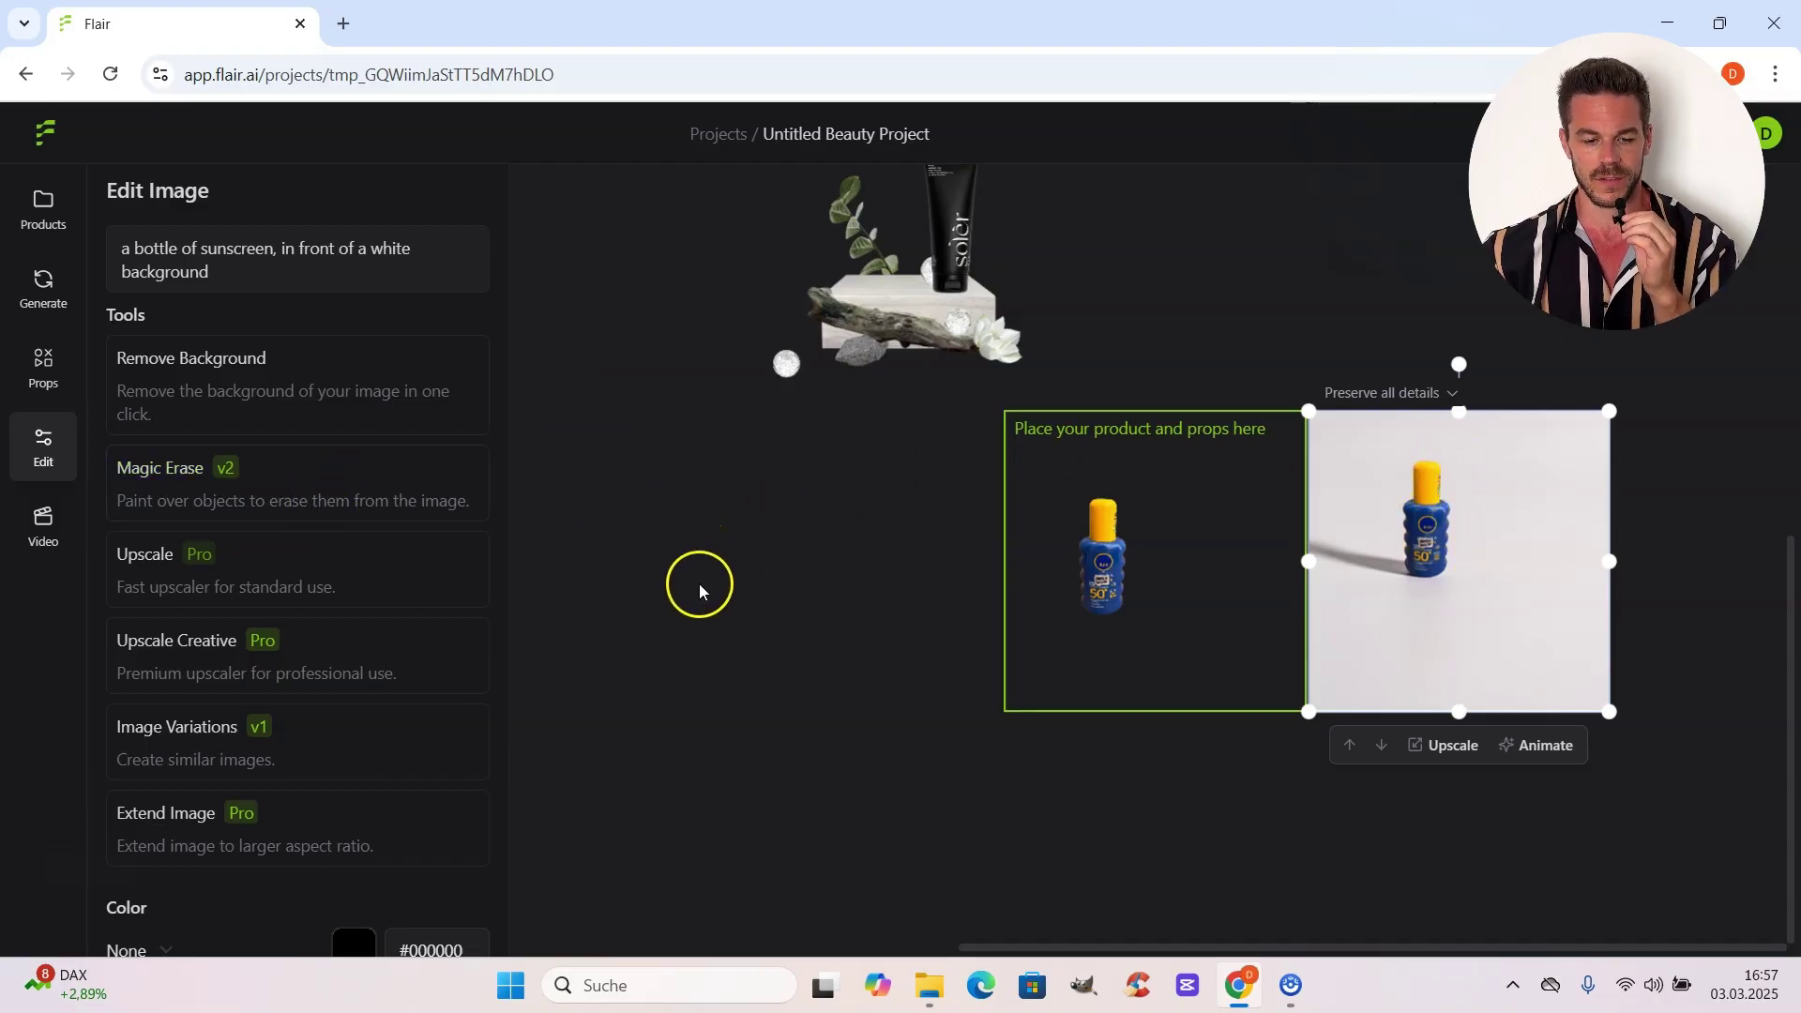
mouse_move(194, 575)
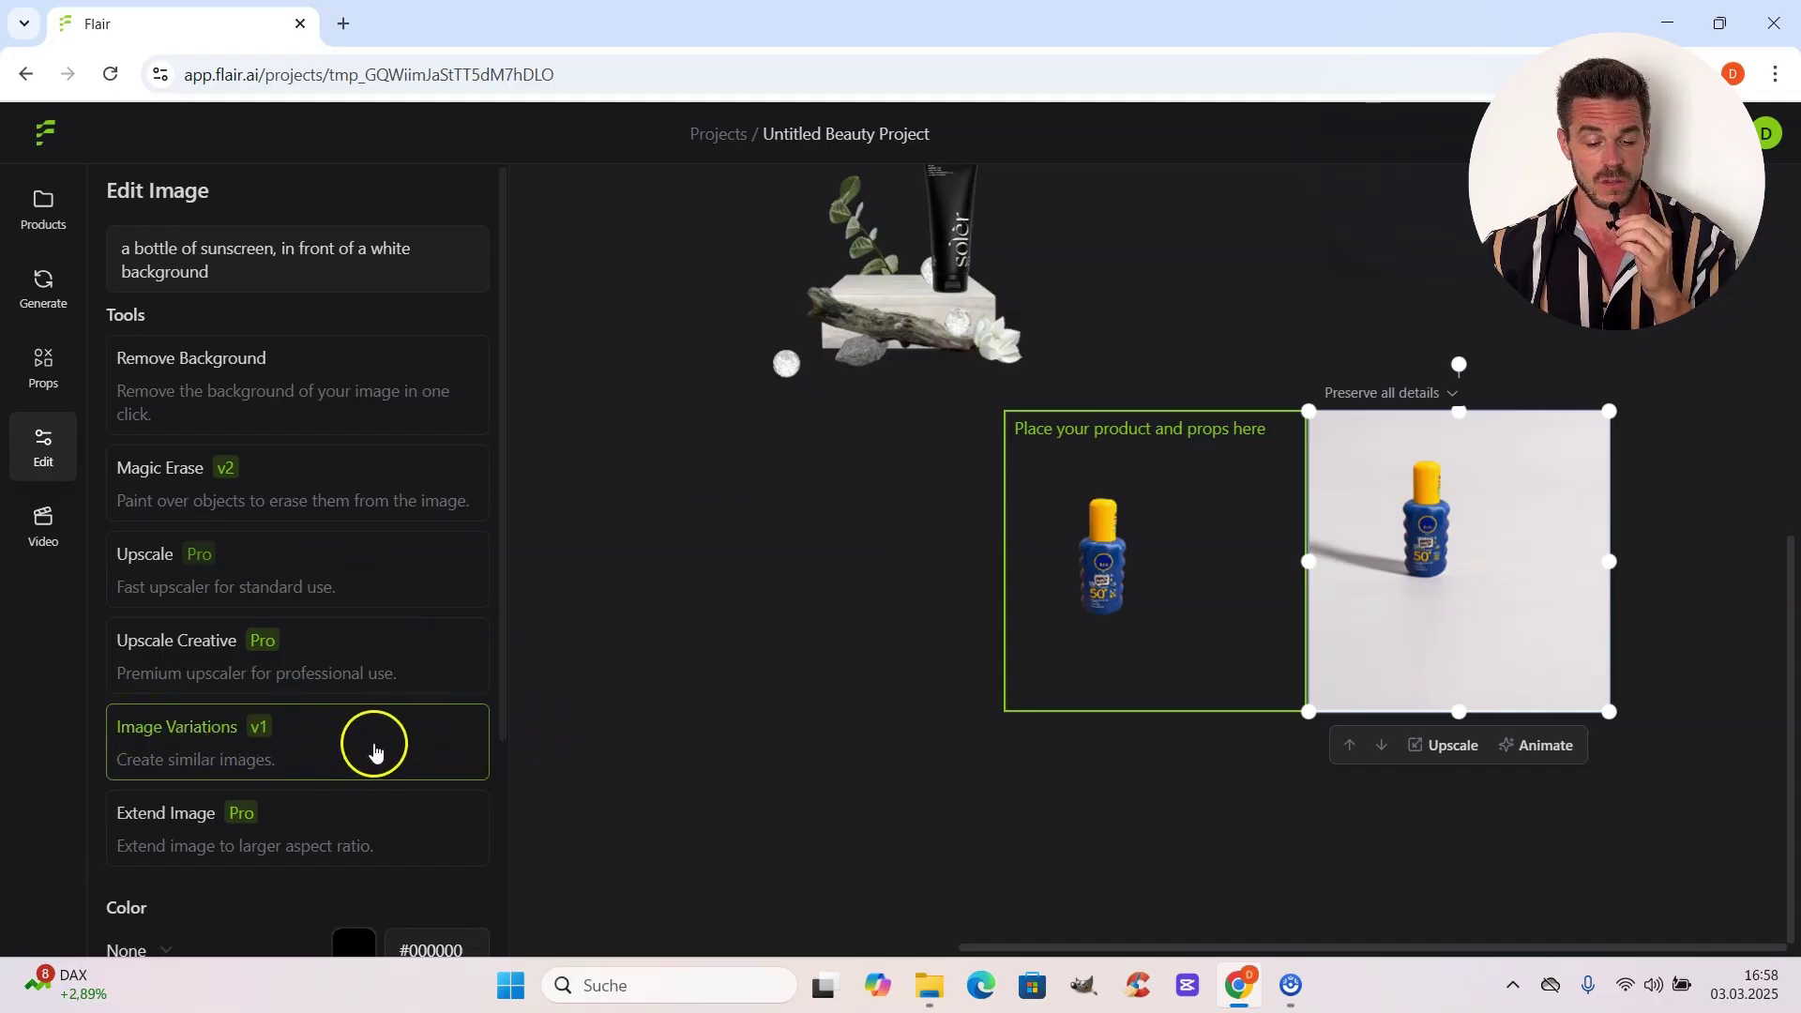
mouse_move(405, 826)
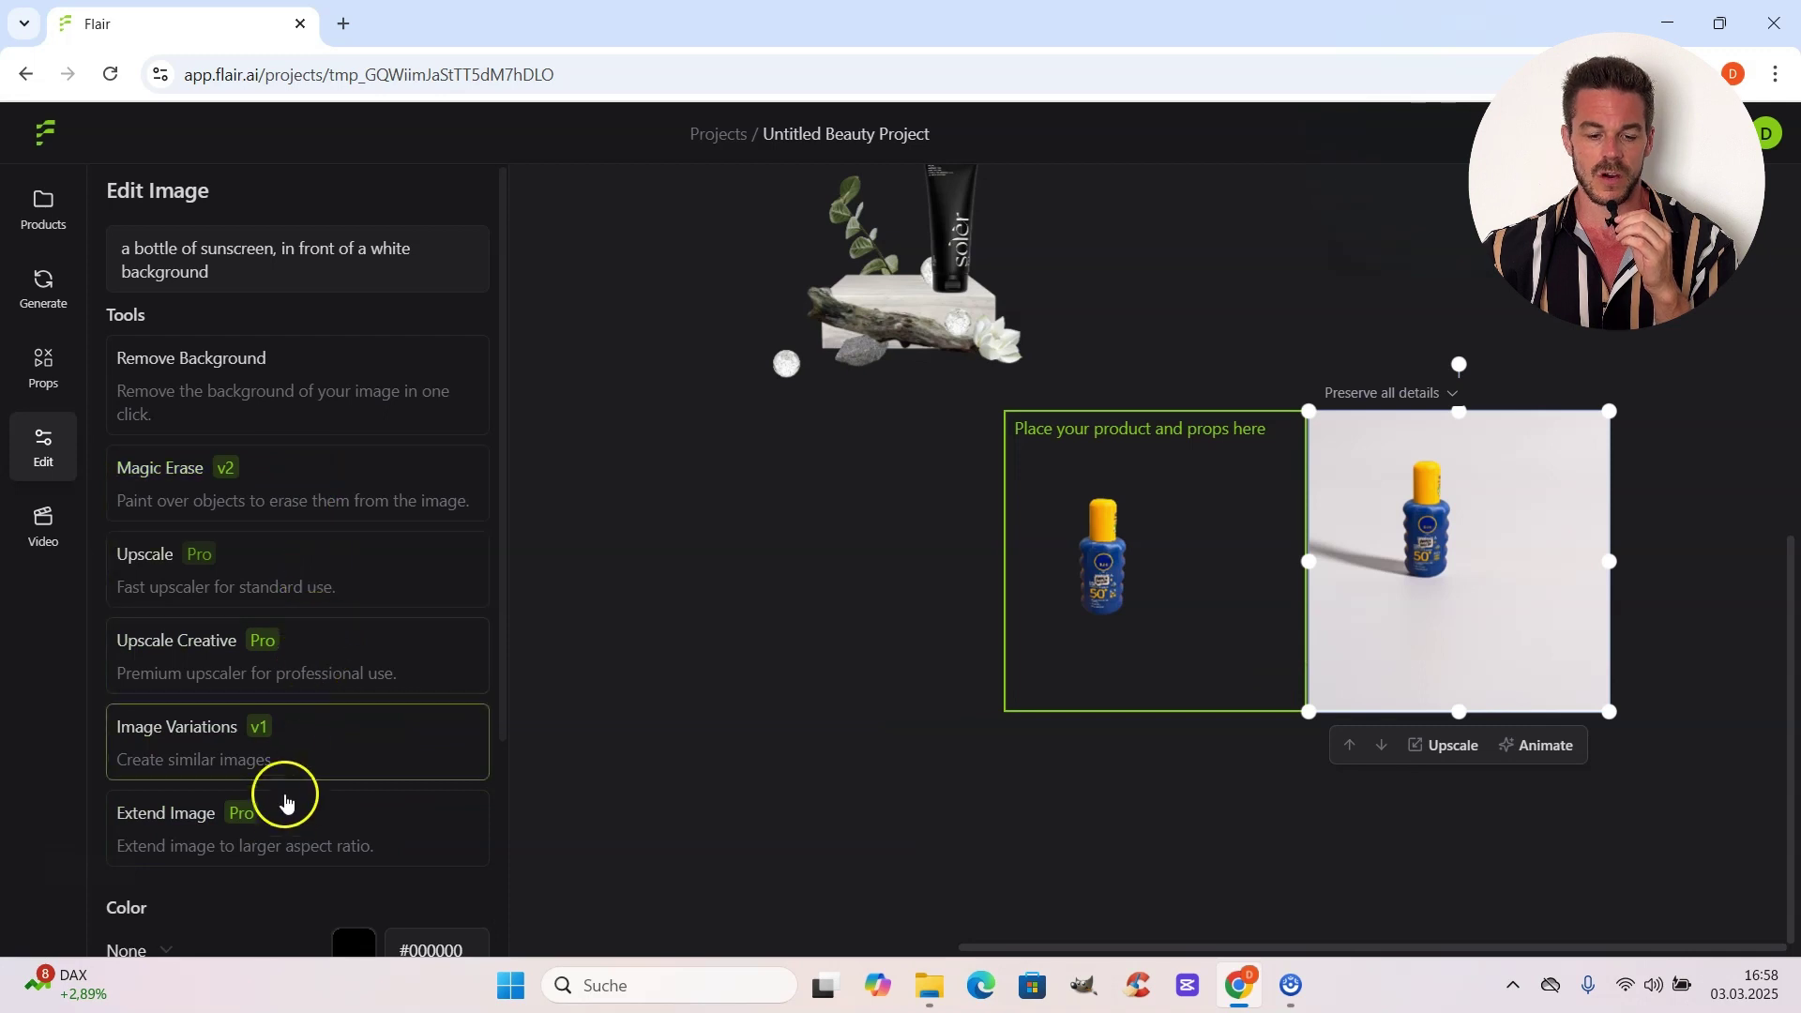
click(369, 472)
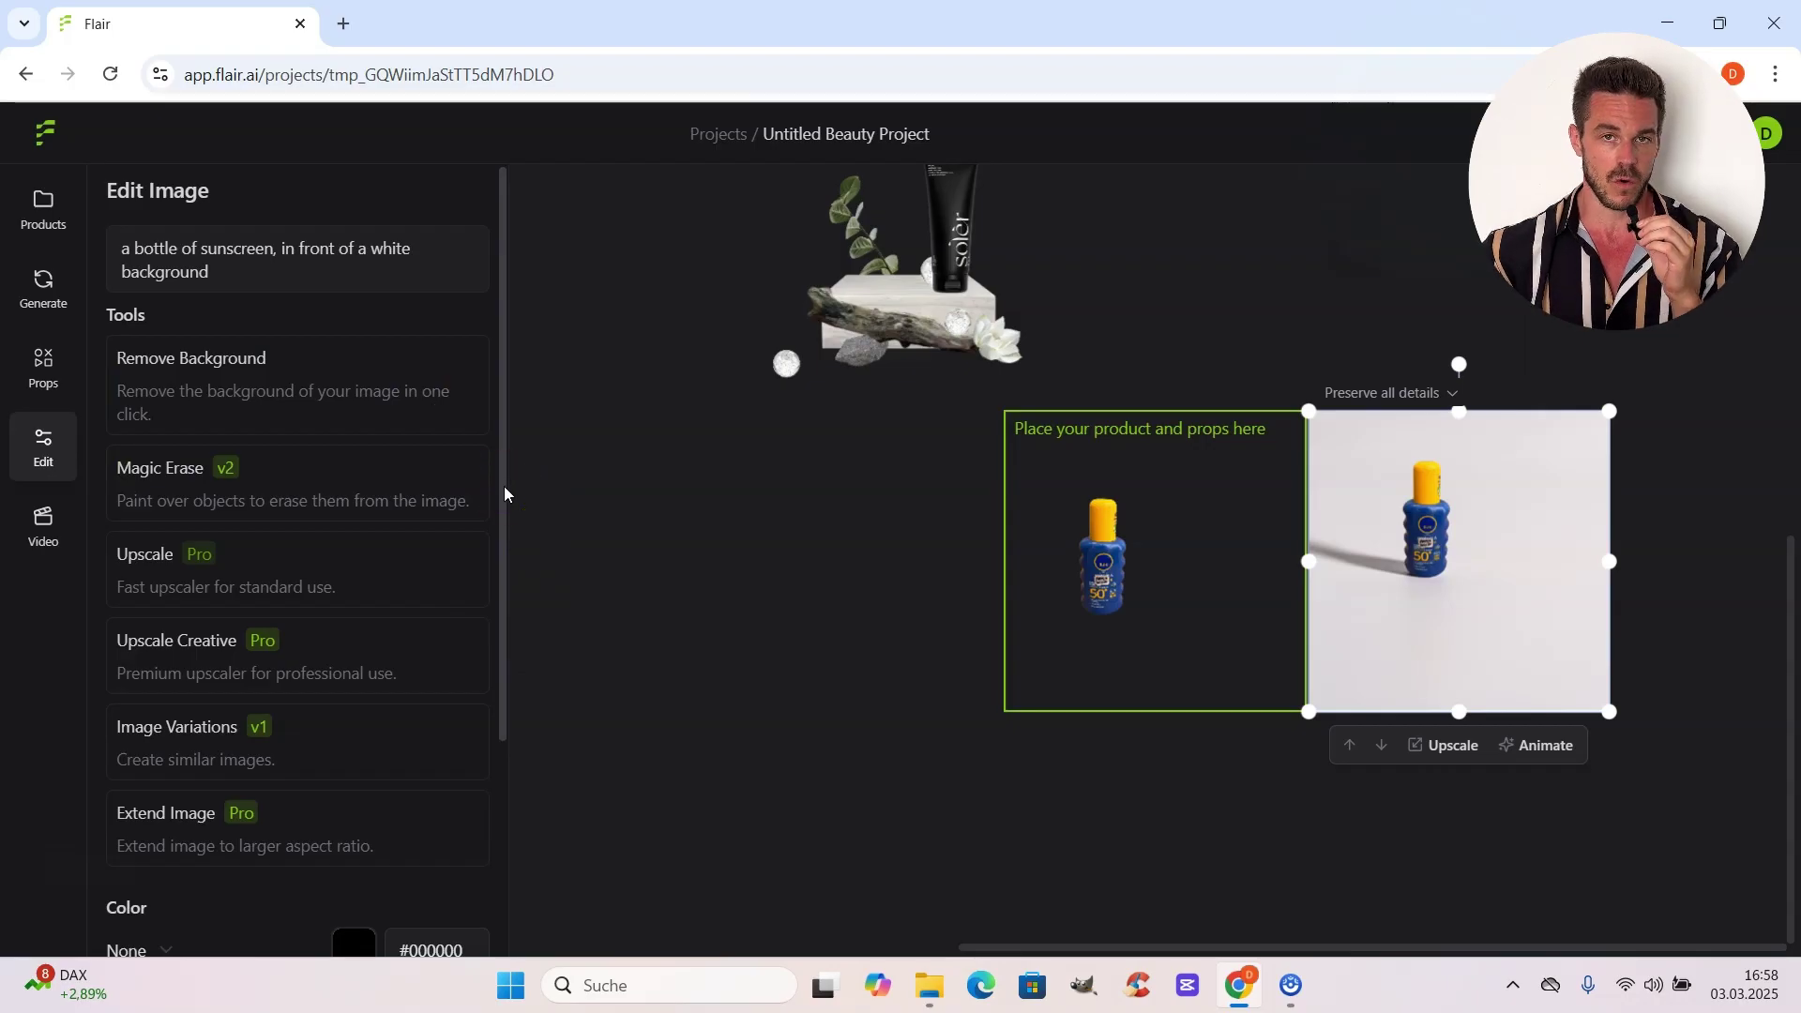
drag(505, 494, 510, 605)
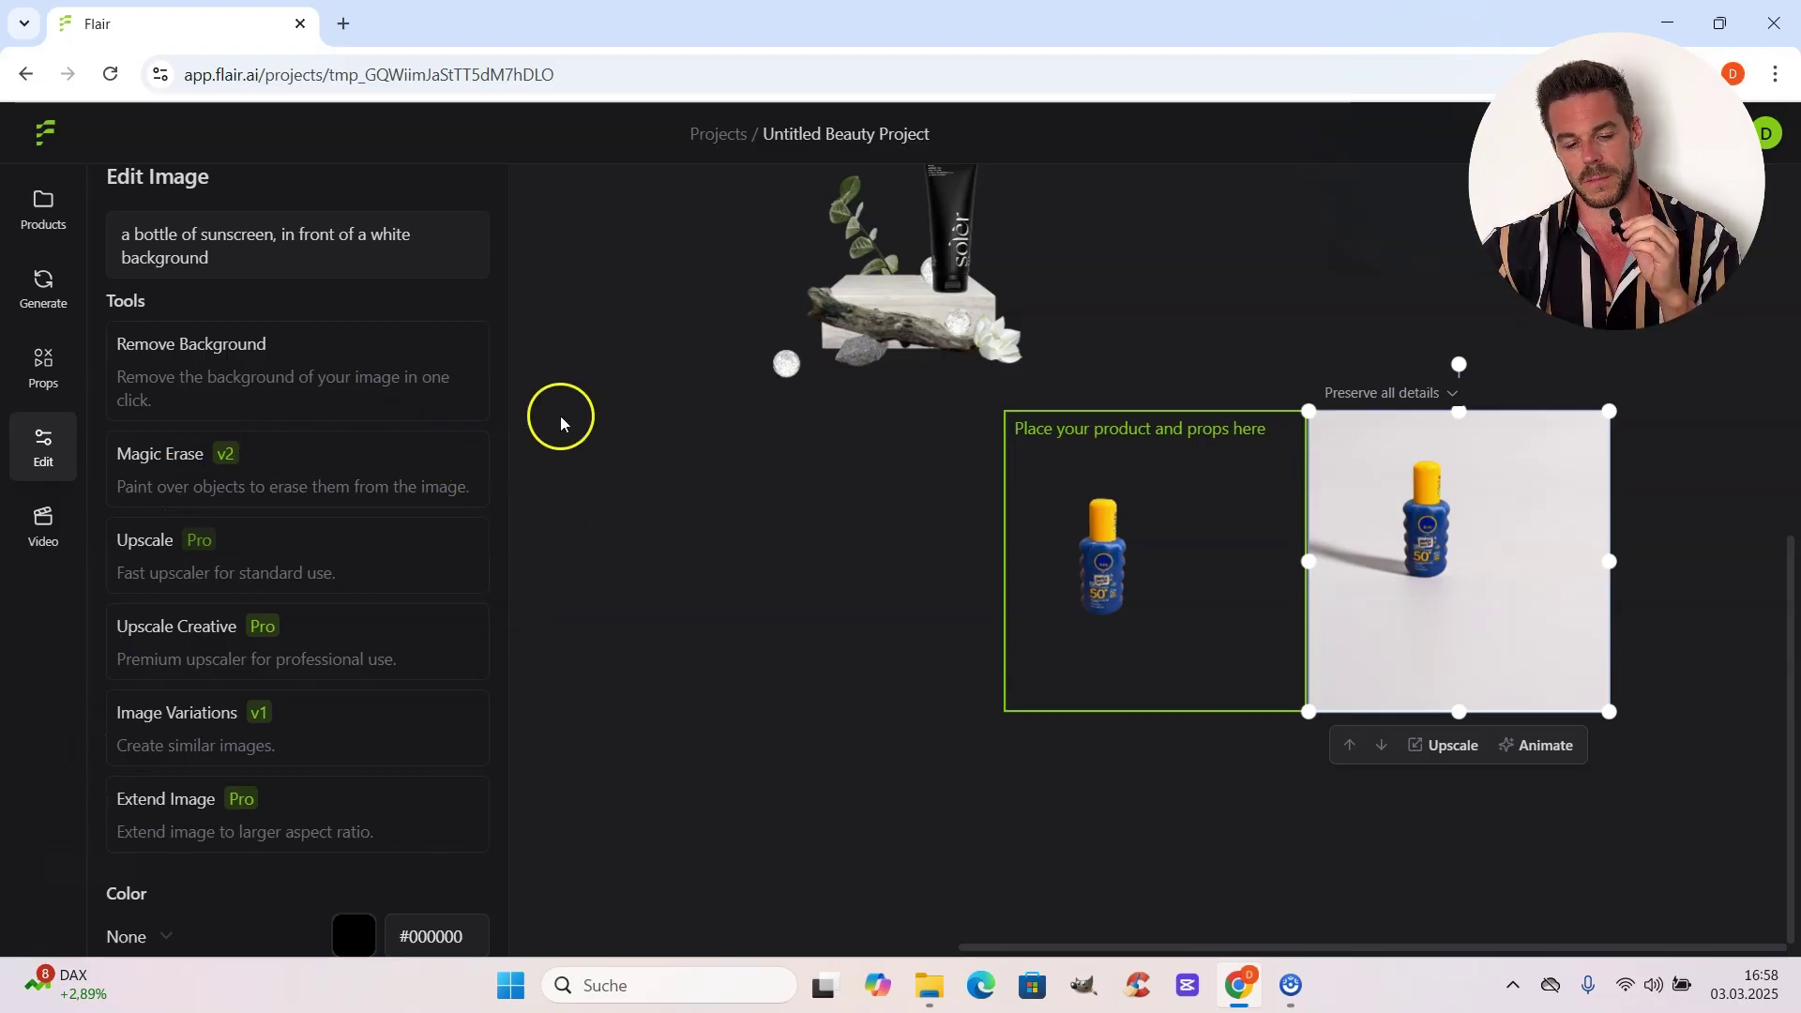
drag(515, 531, 506, 720)
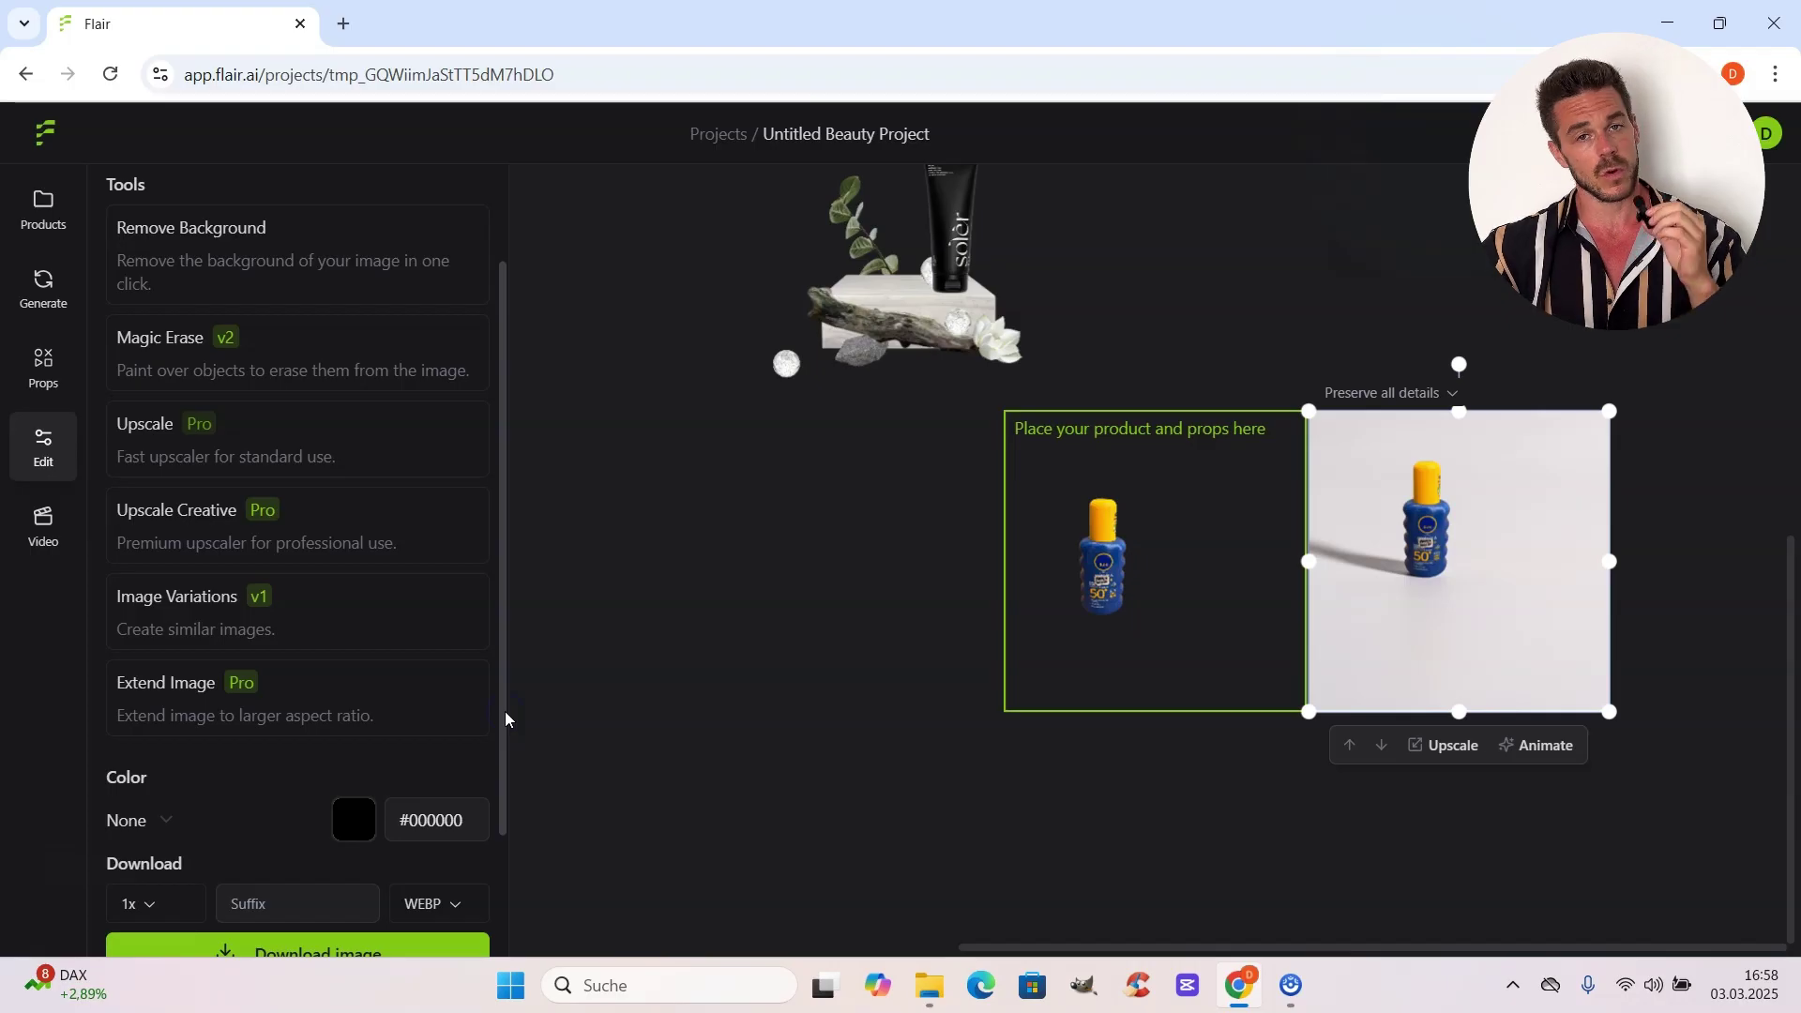
scroll(466, 649, down, 2)
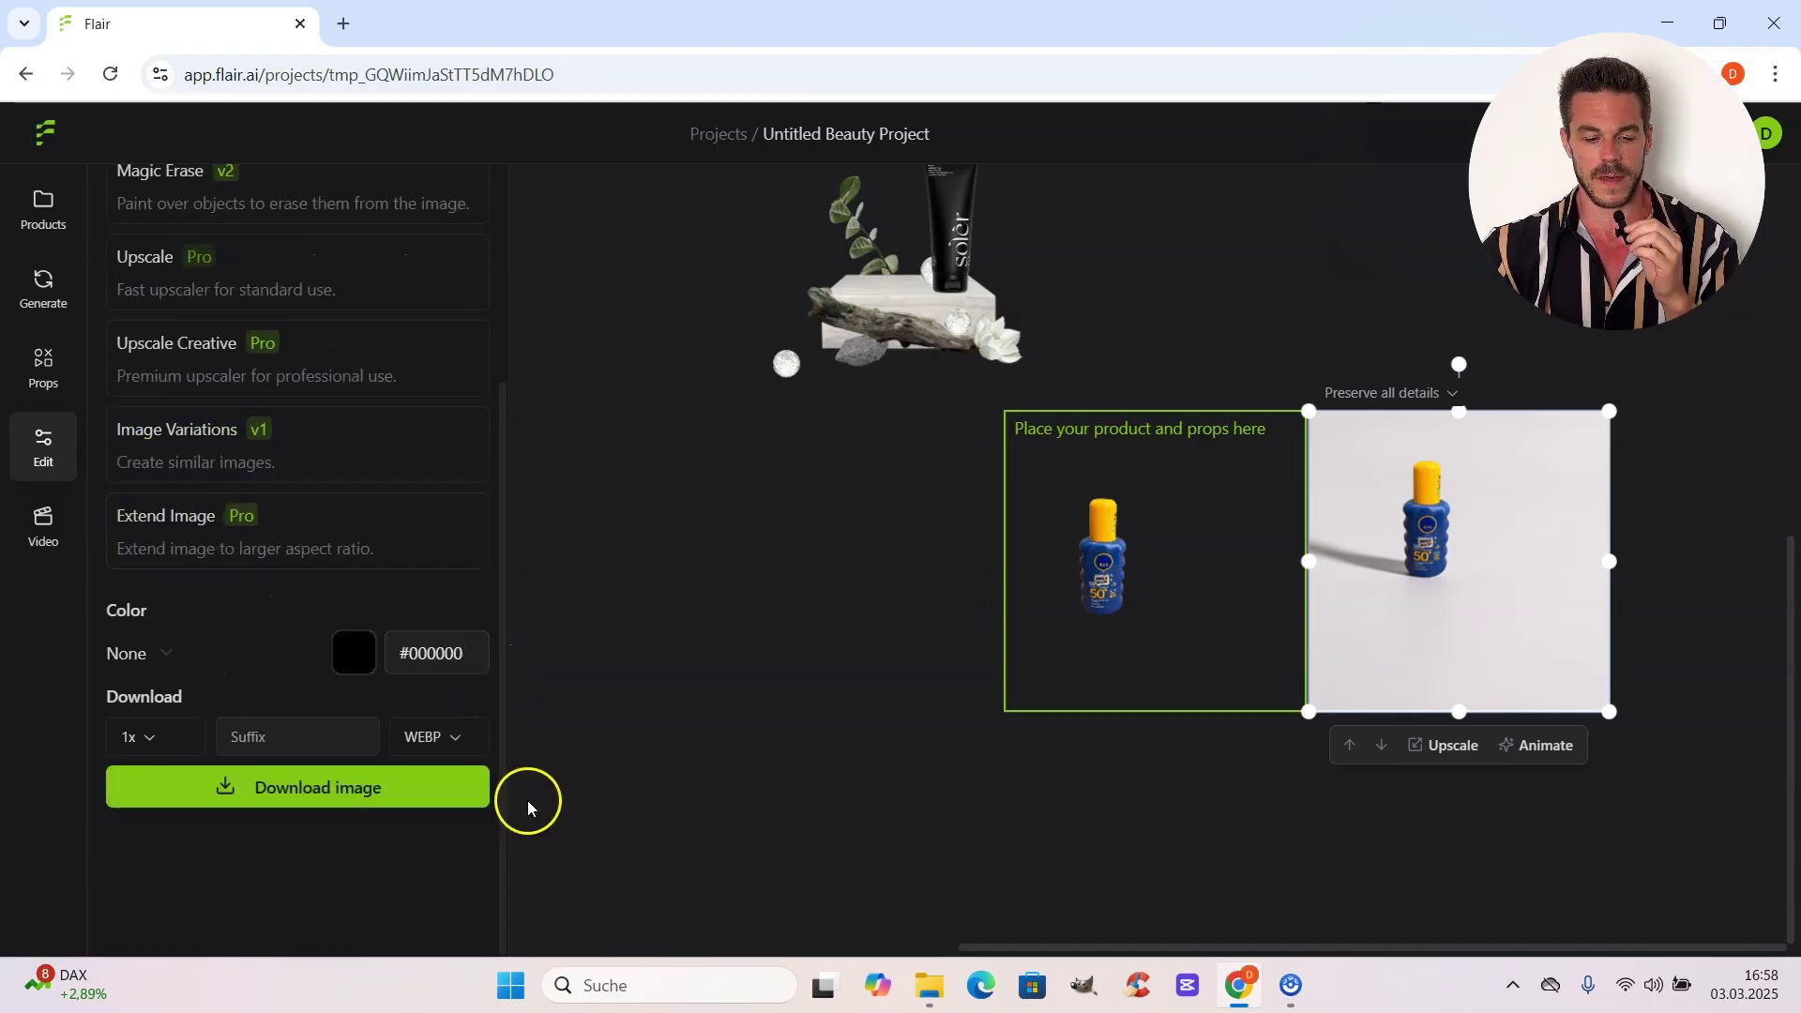
click(313, 790)
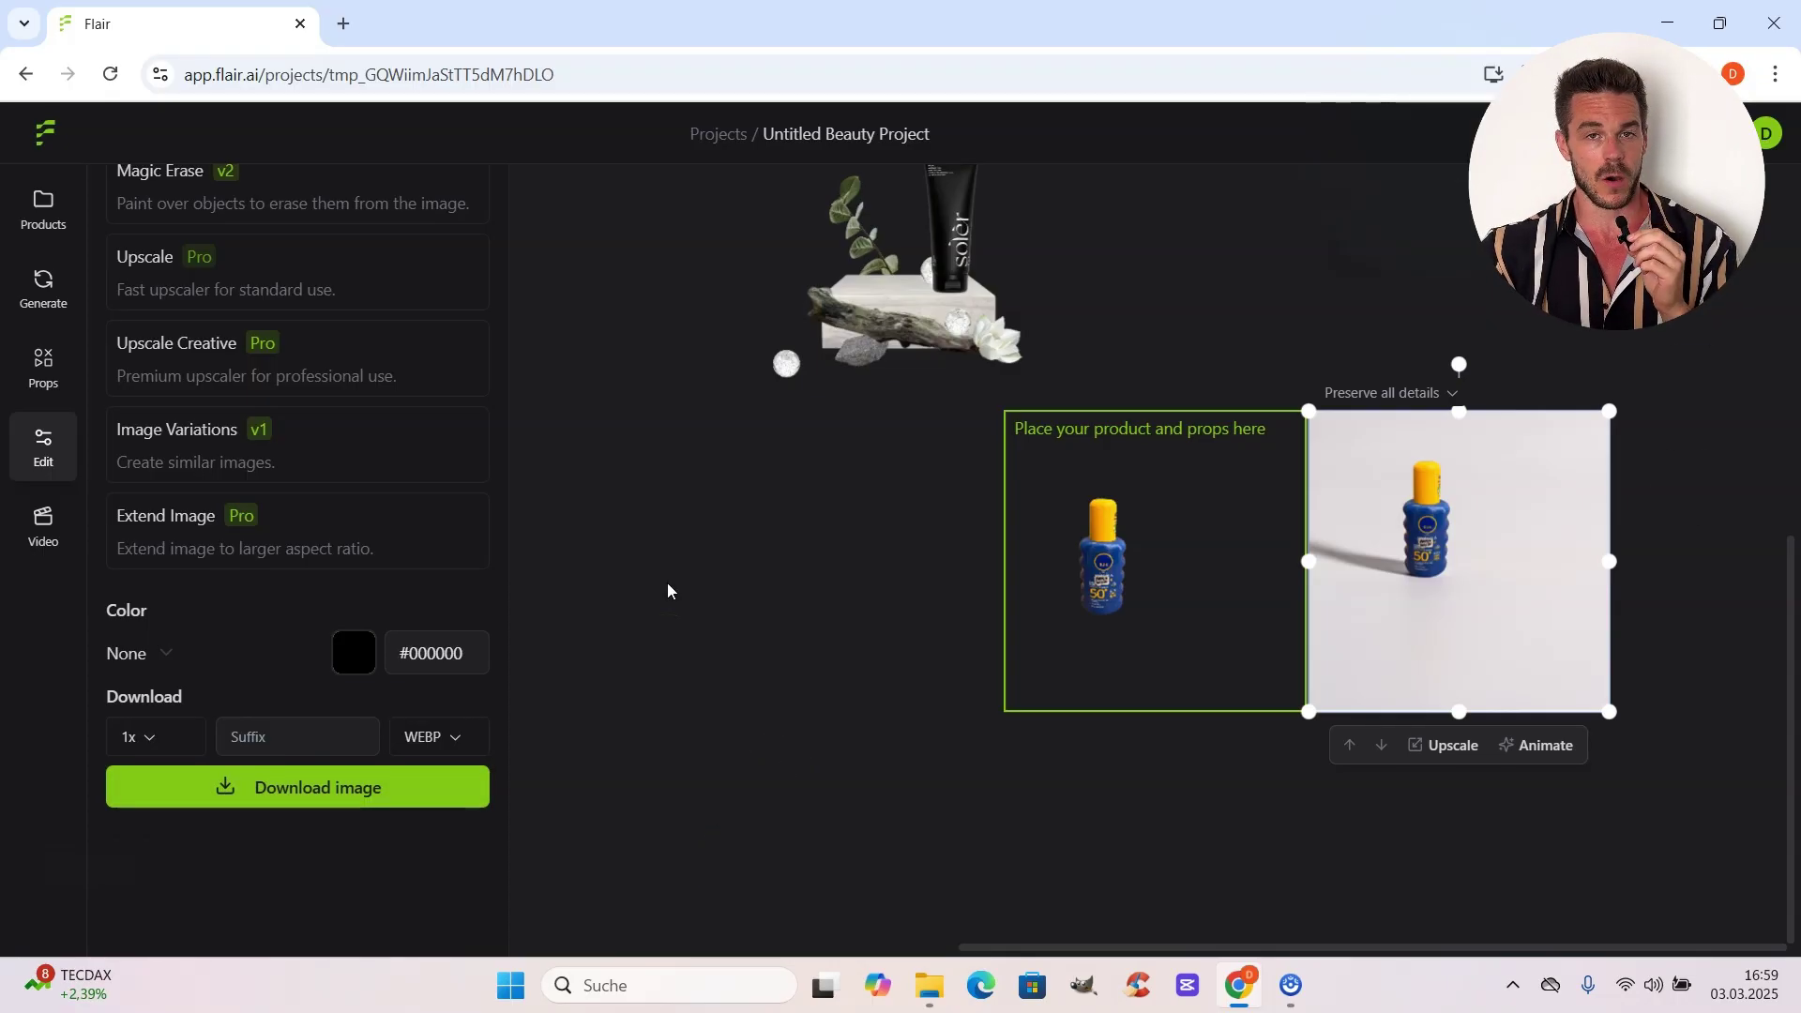
Generate another sunscreen photo using the Nature template with dry grass, white flowers and golden sunlight in the forest.
click(47, 284)
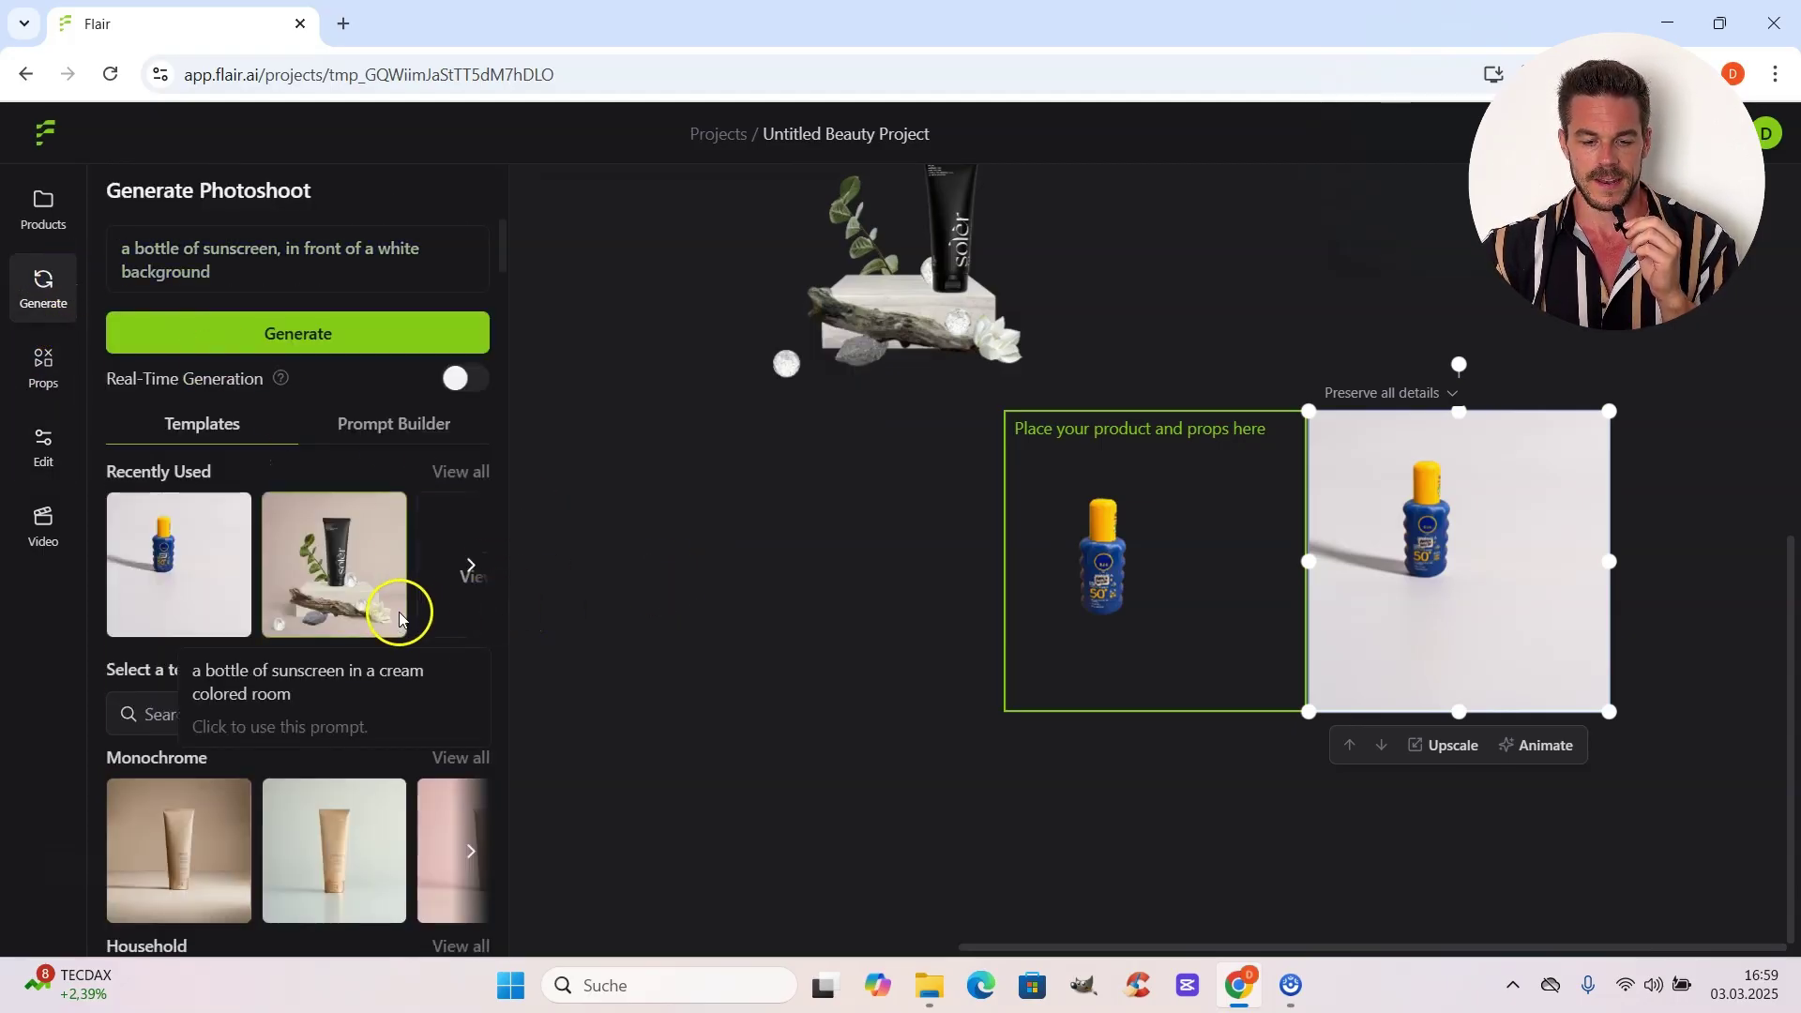
scroll(106, 710, down, 3)
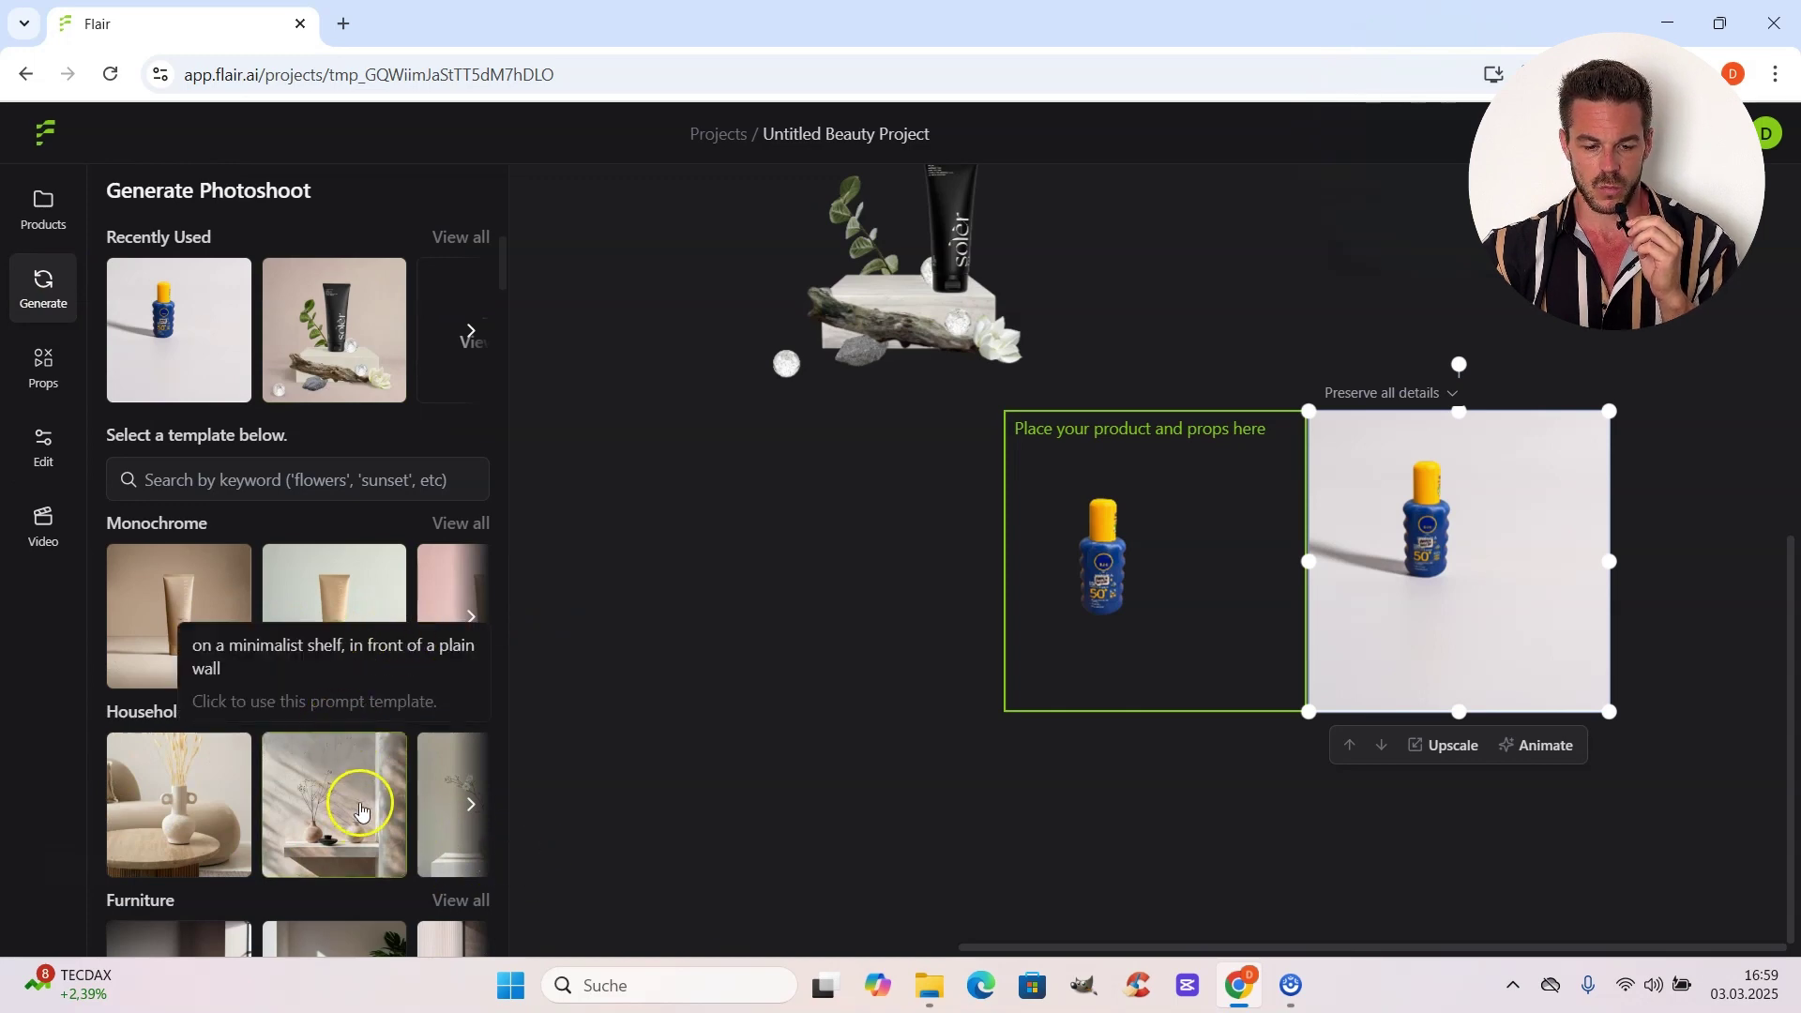
scroll(385, 835, down, 1)
scroll(406, 856, down, 5)
click(187, 688)
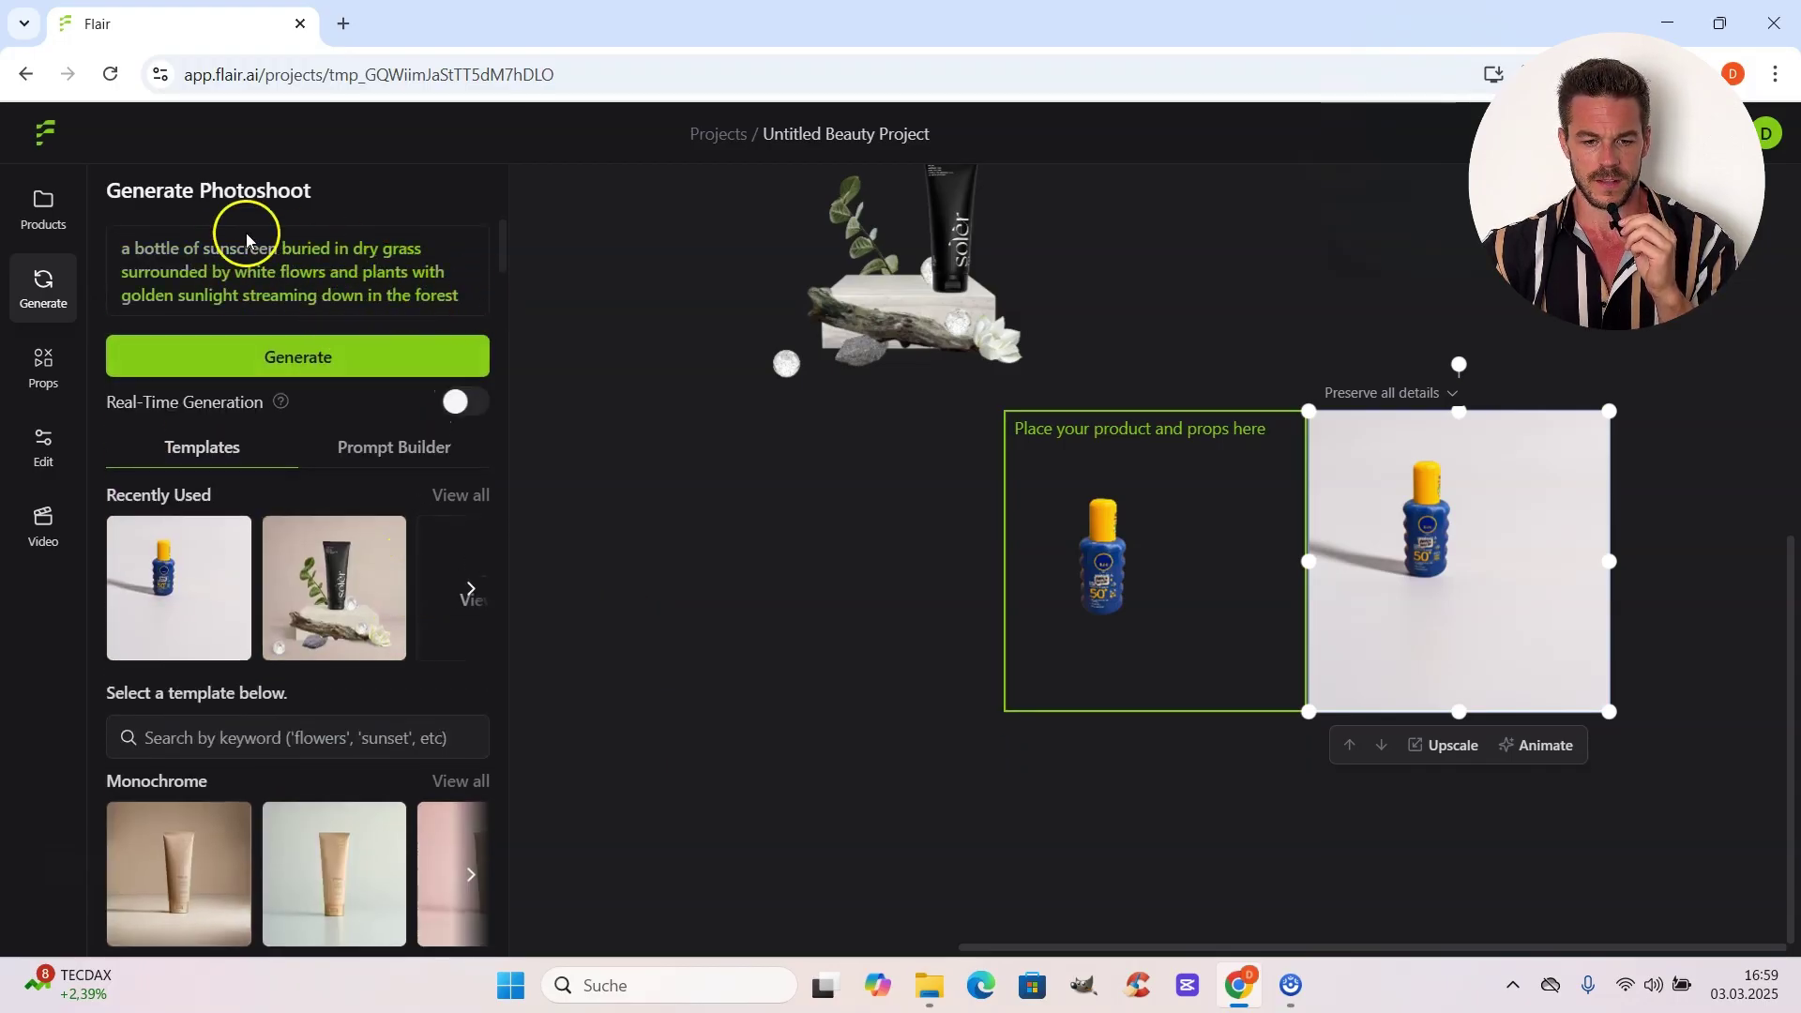
click(319, 358)
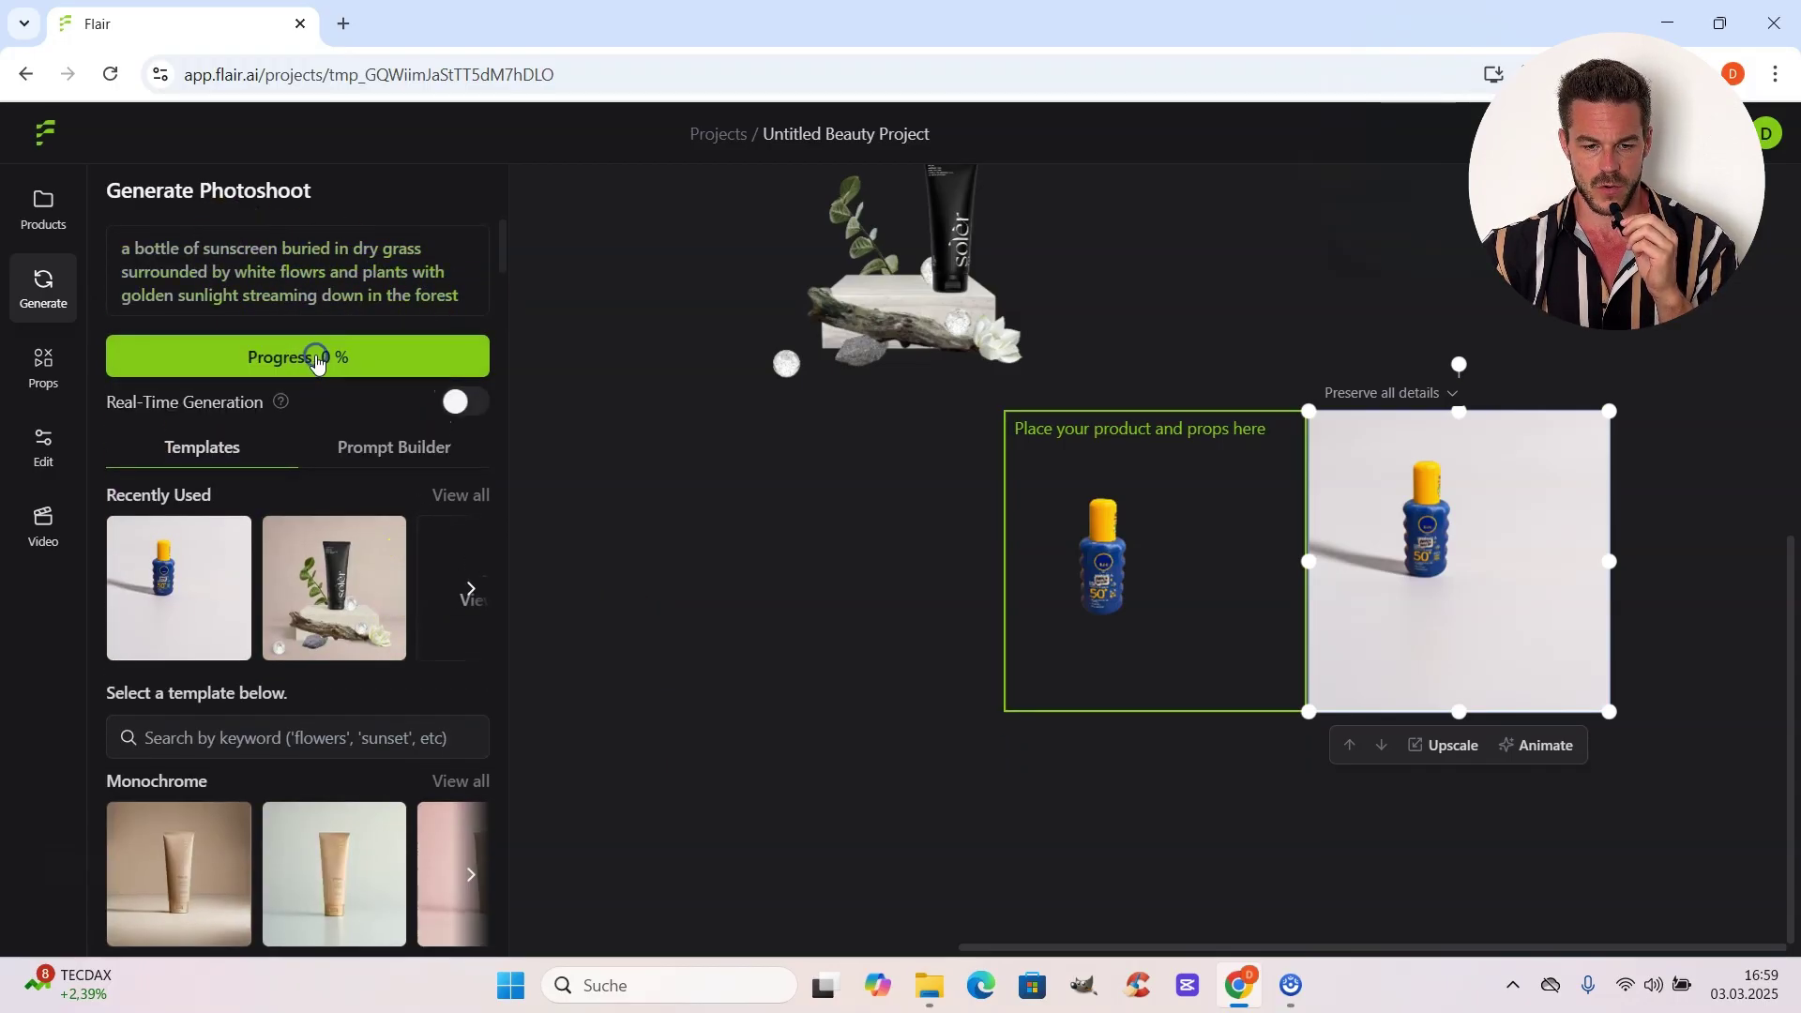
click(1729, 672)
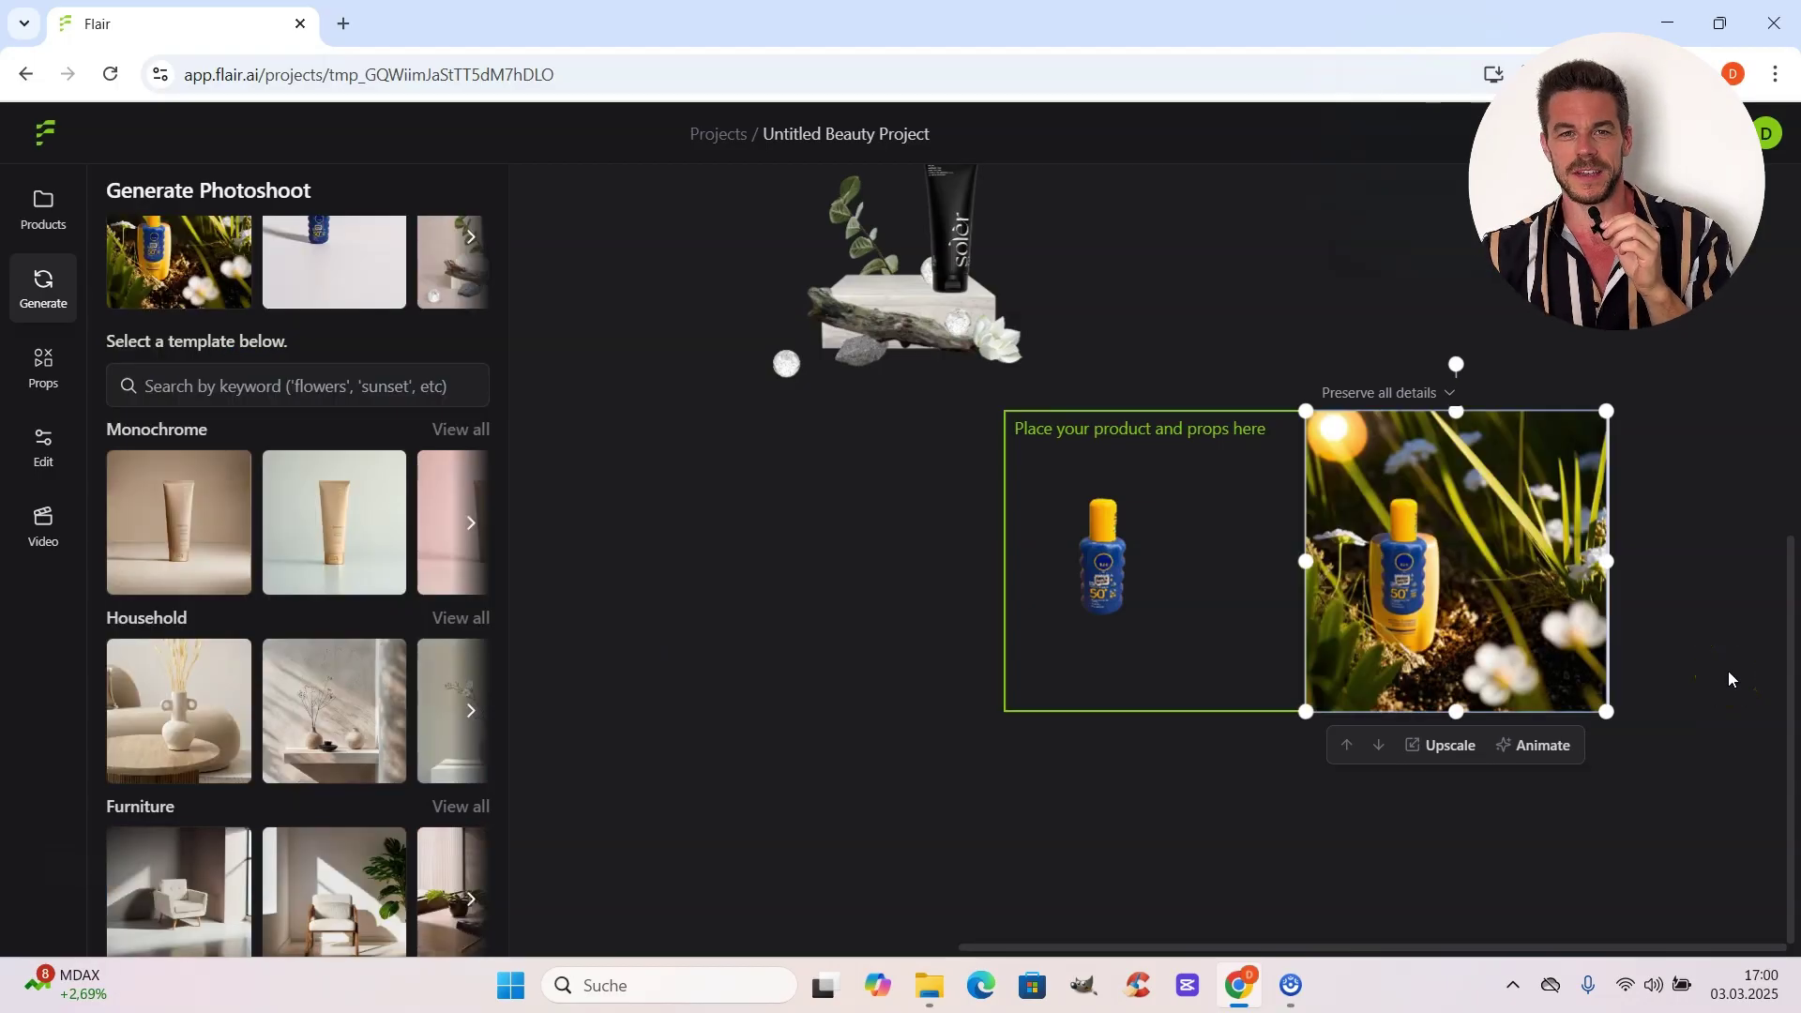
mouse_move(1476, 583)
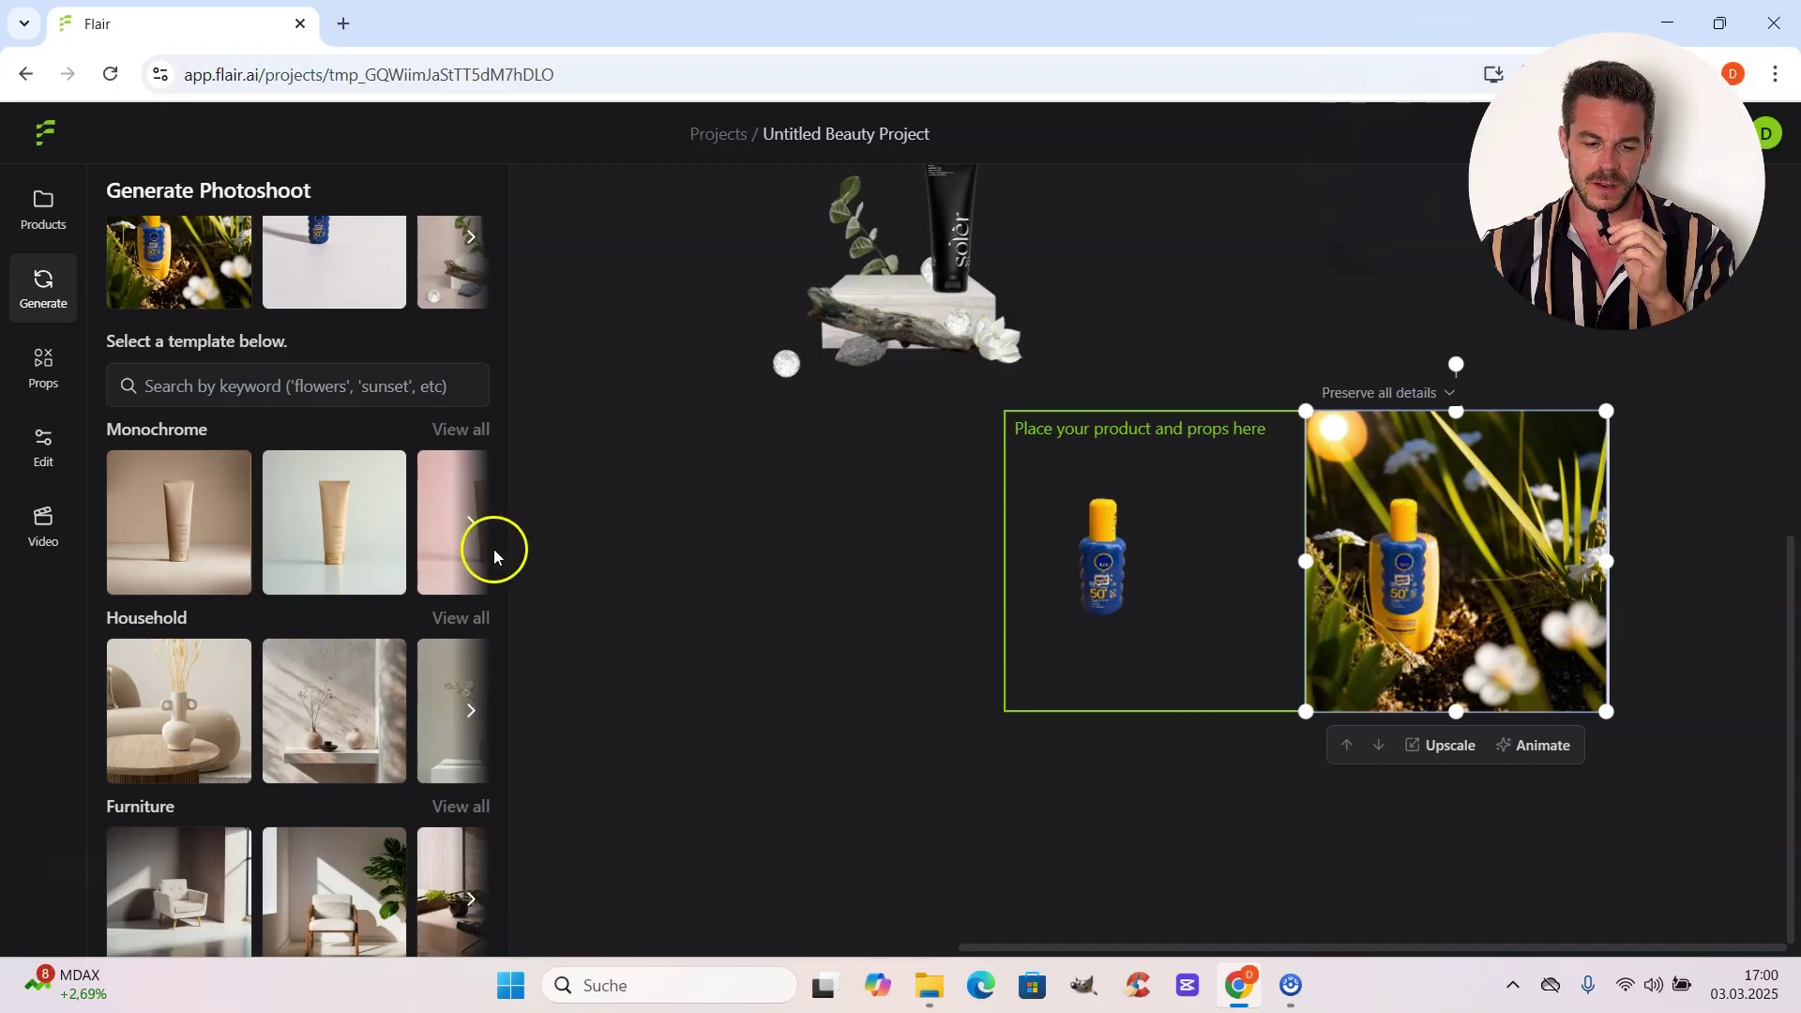
Generate a sunscreen photo using the Shelves template with a marble shelf next to pink orchids.
scroll(246, 614, down, 4)
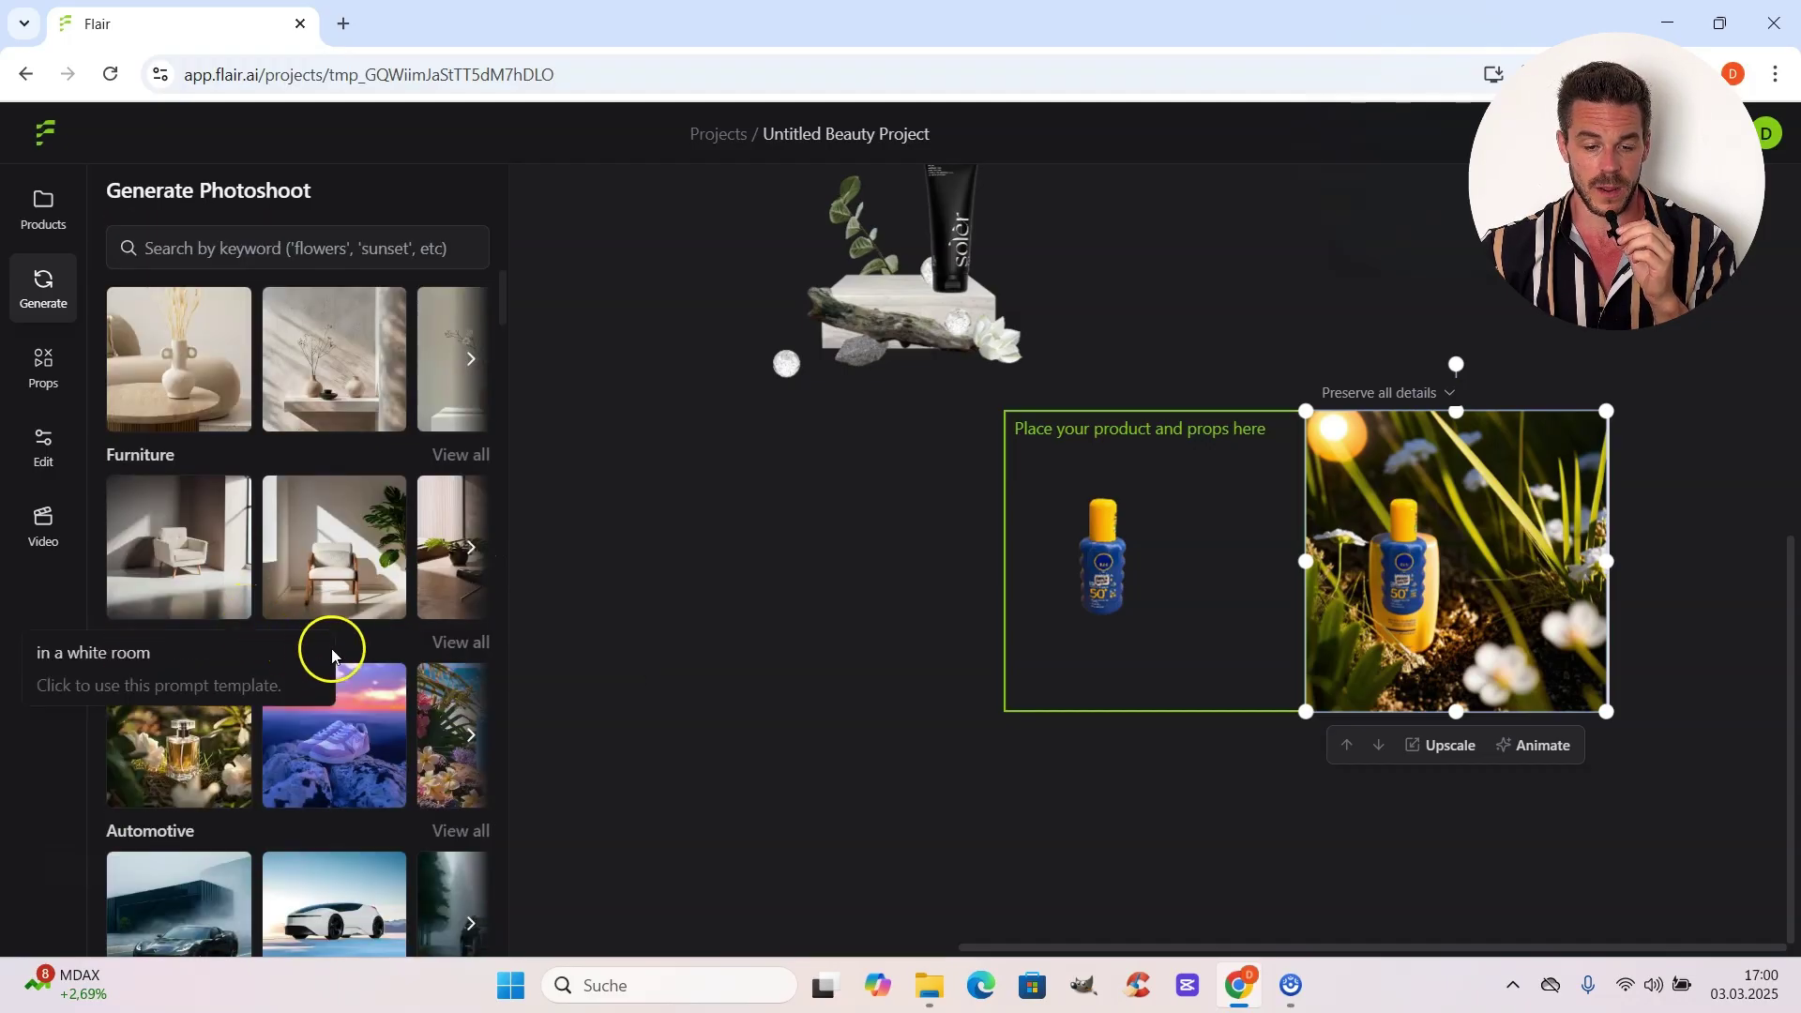
scroll(351, 553, down, 2)
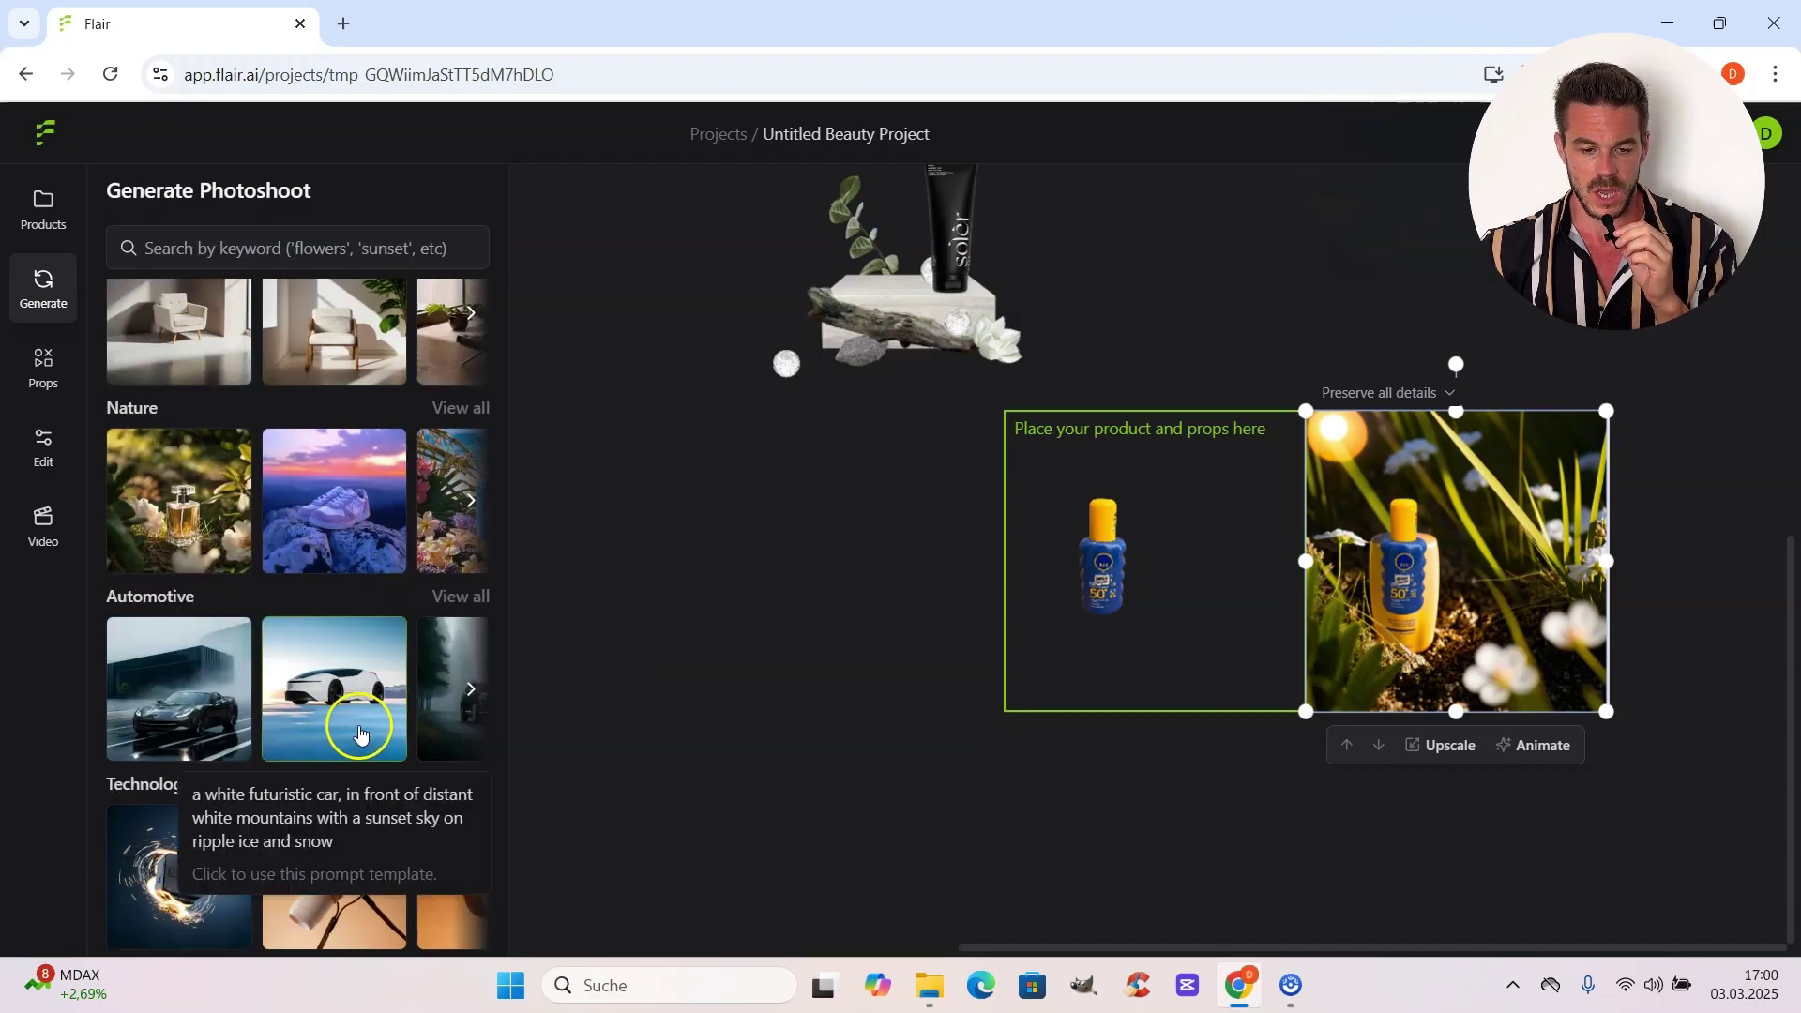
scroll(358, 724, down, 2)
scroll(282, 604, down, 3)
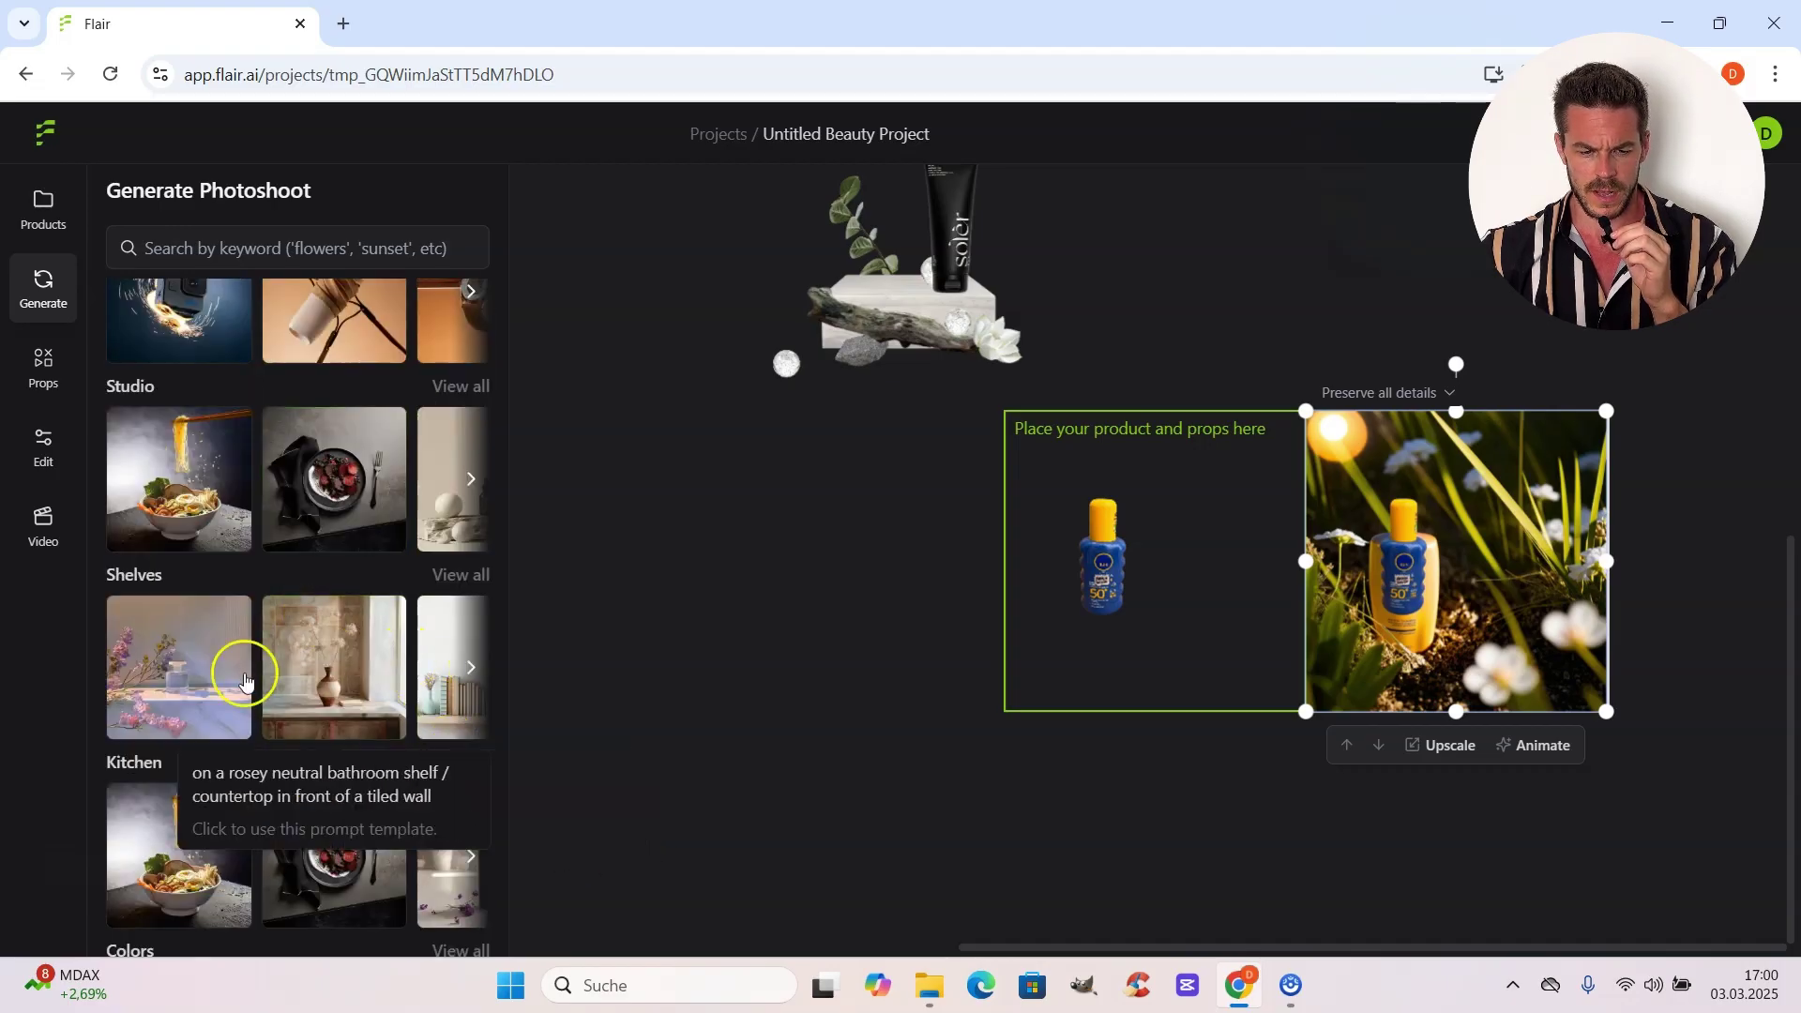
click(189, 650)
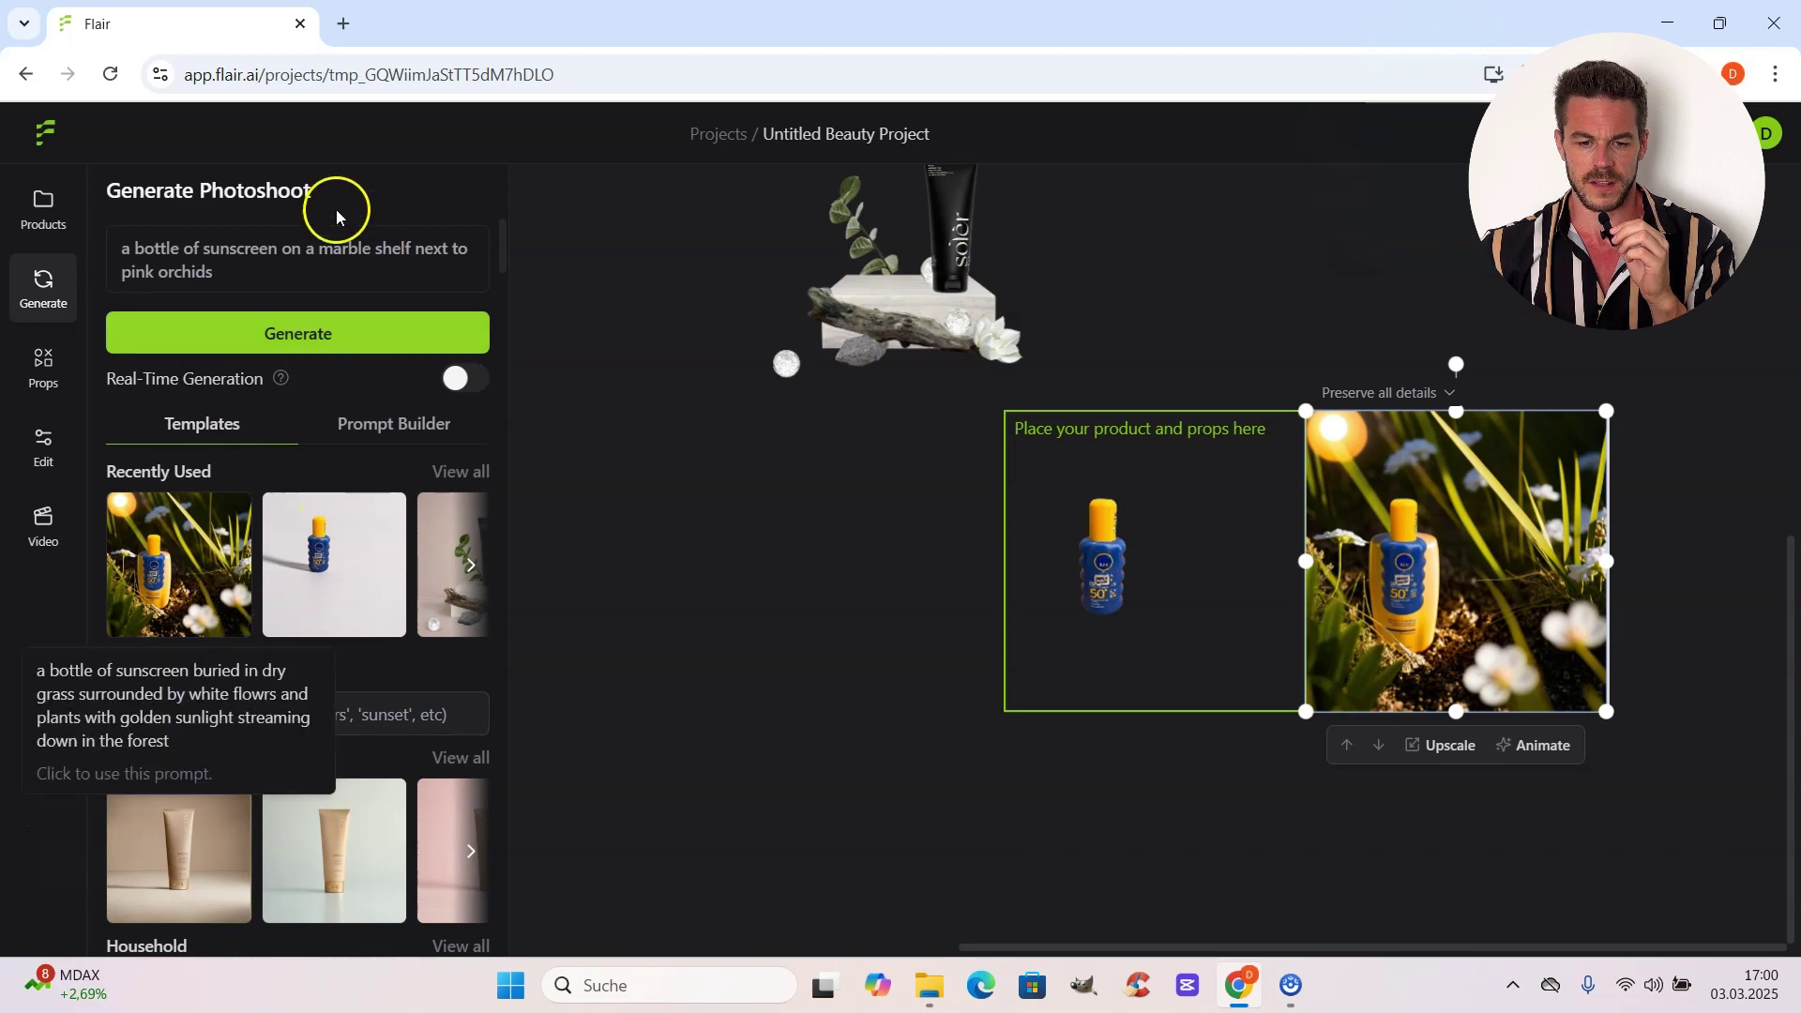
click(335, 333)
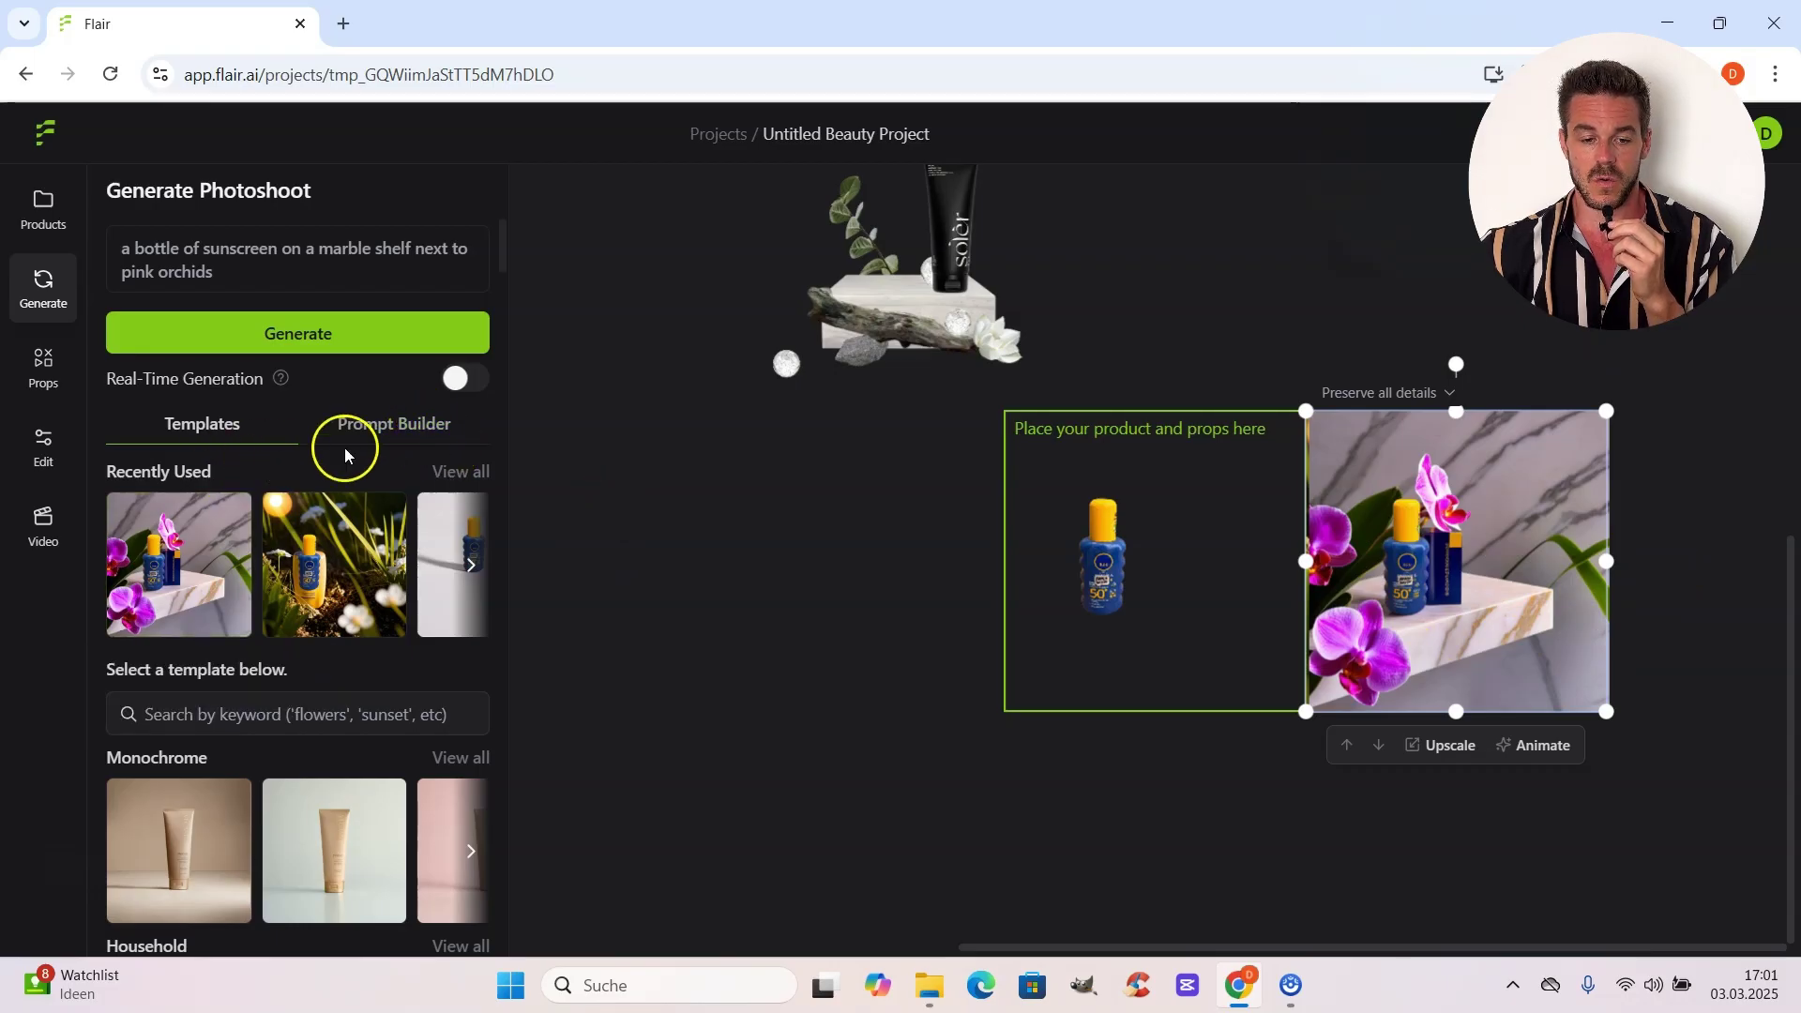
Download the generated marble shelf and orchid image at 1x in WEBP format.
click(68, 450)
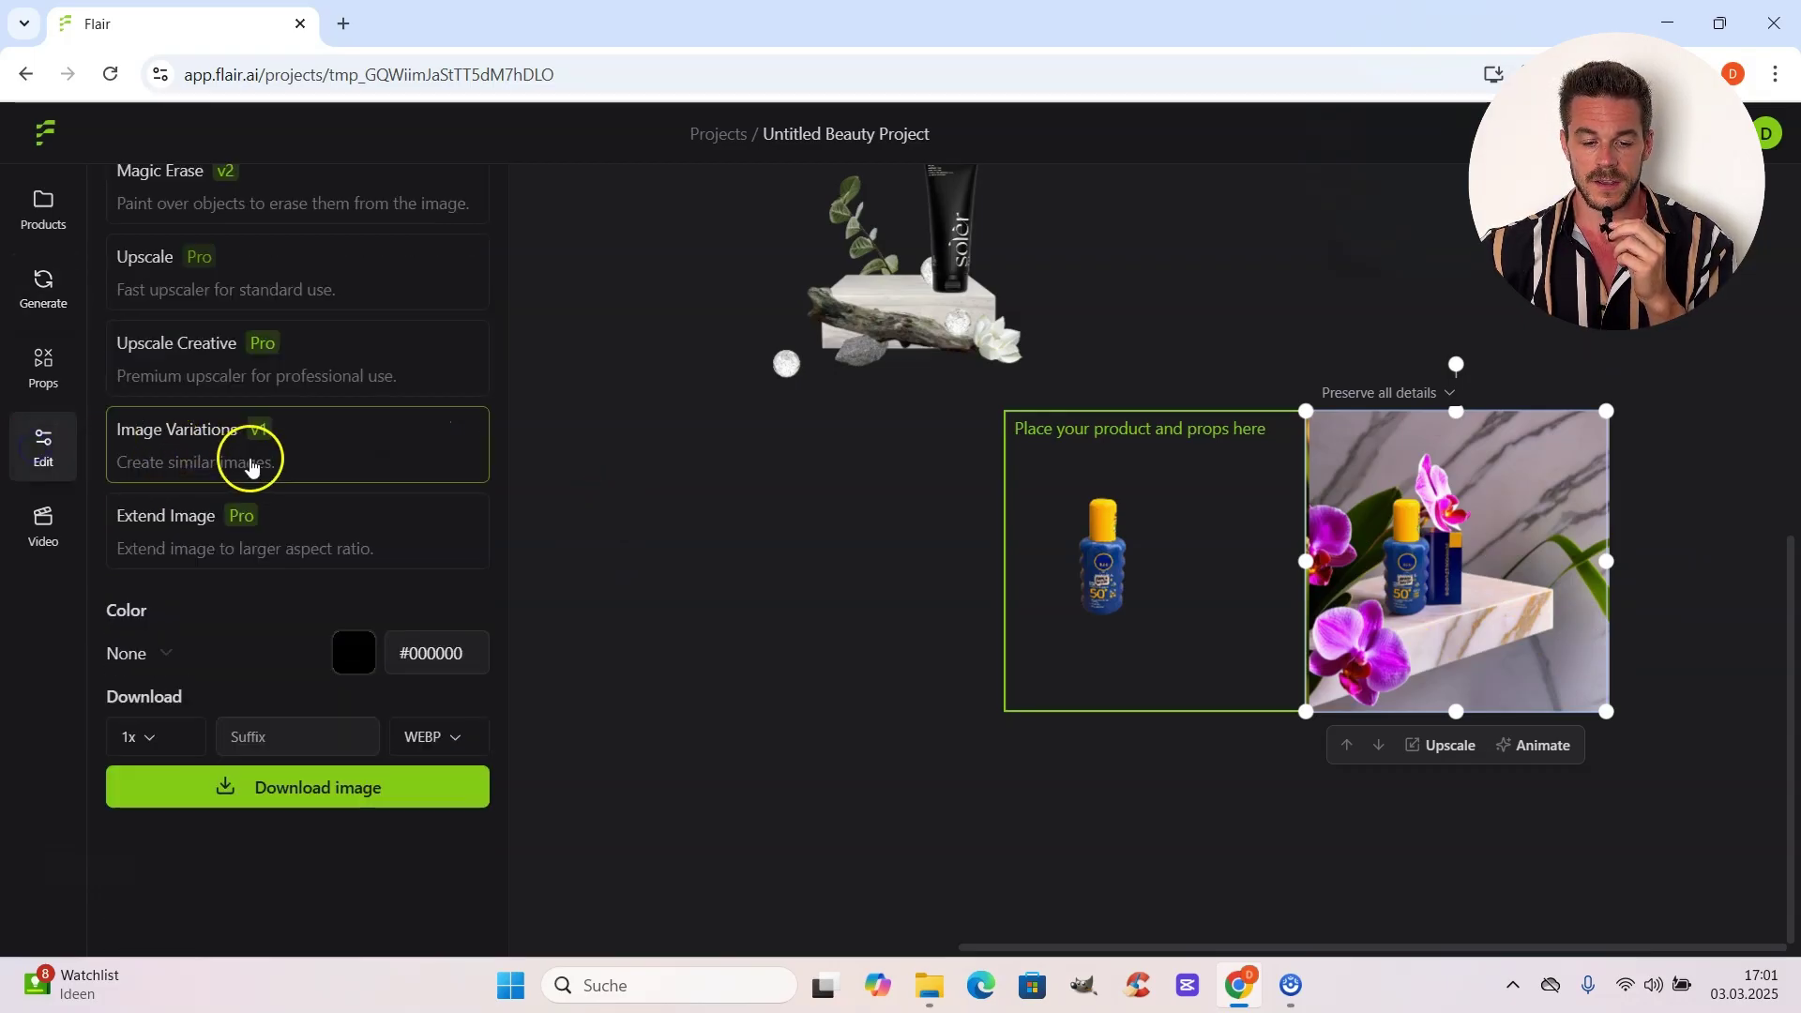
click(321, 788)
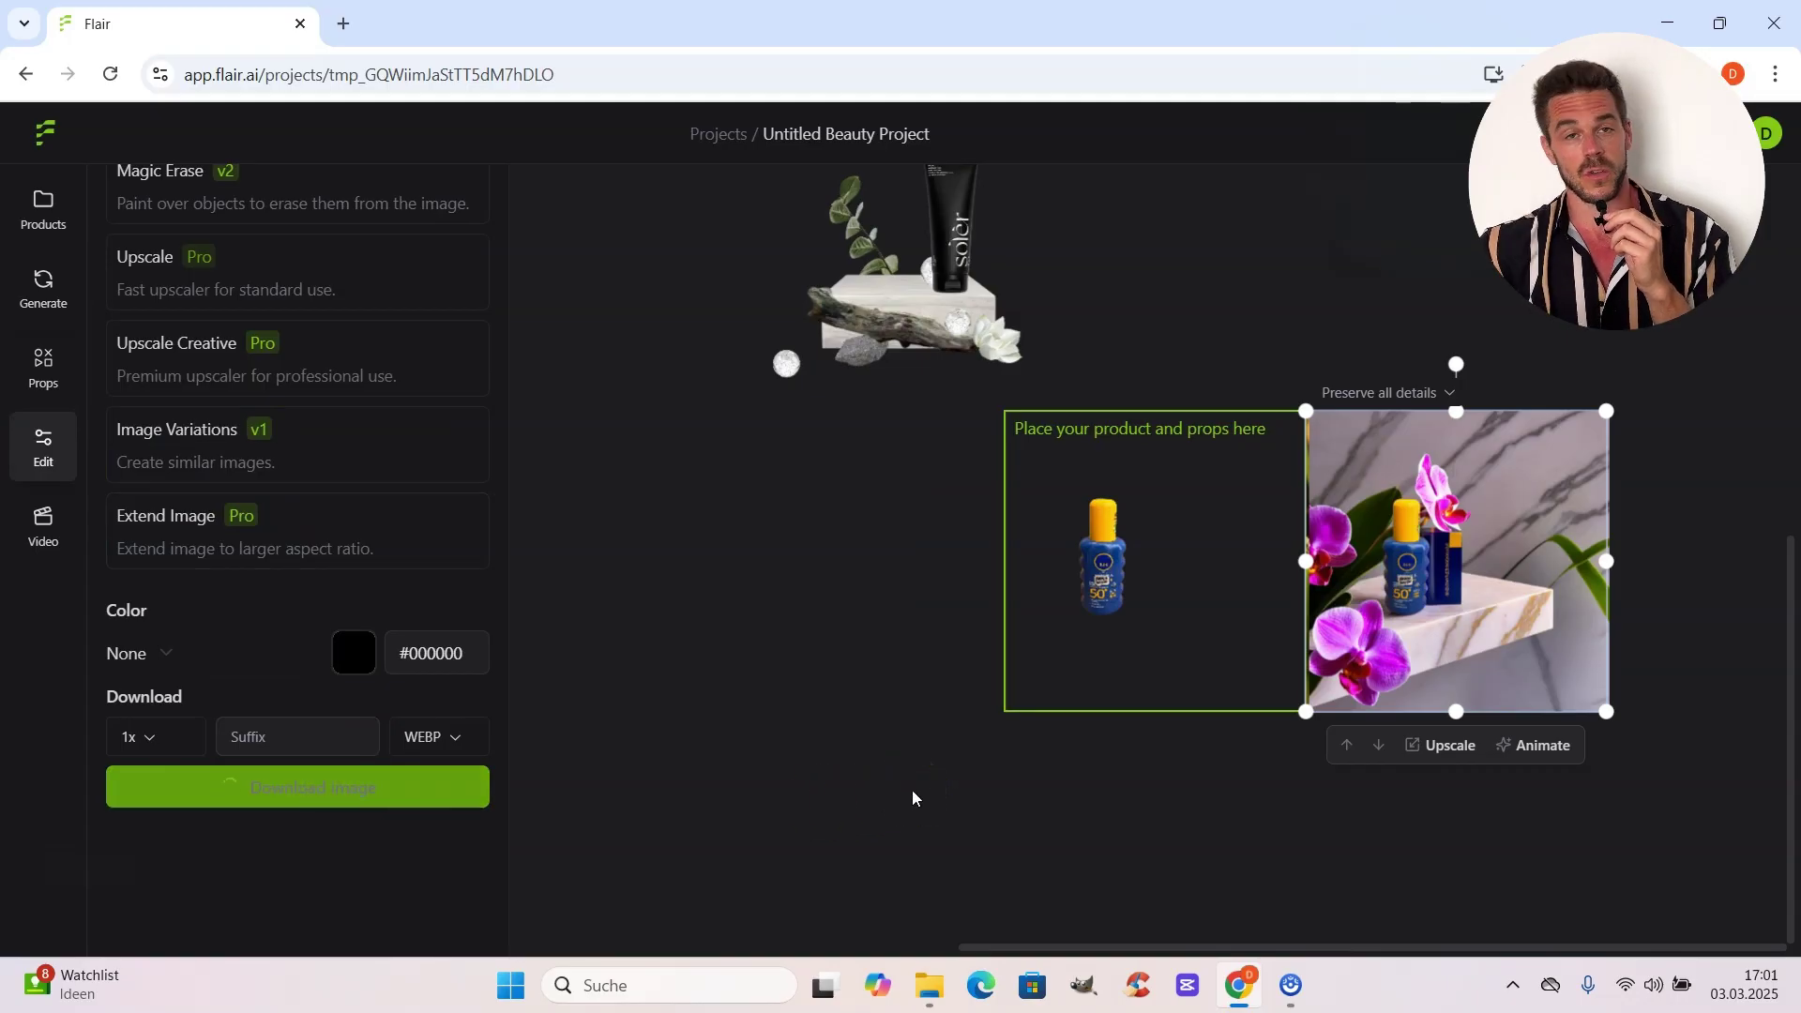
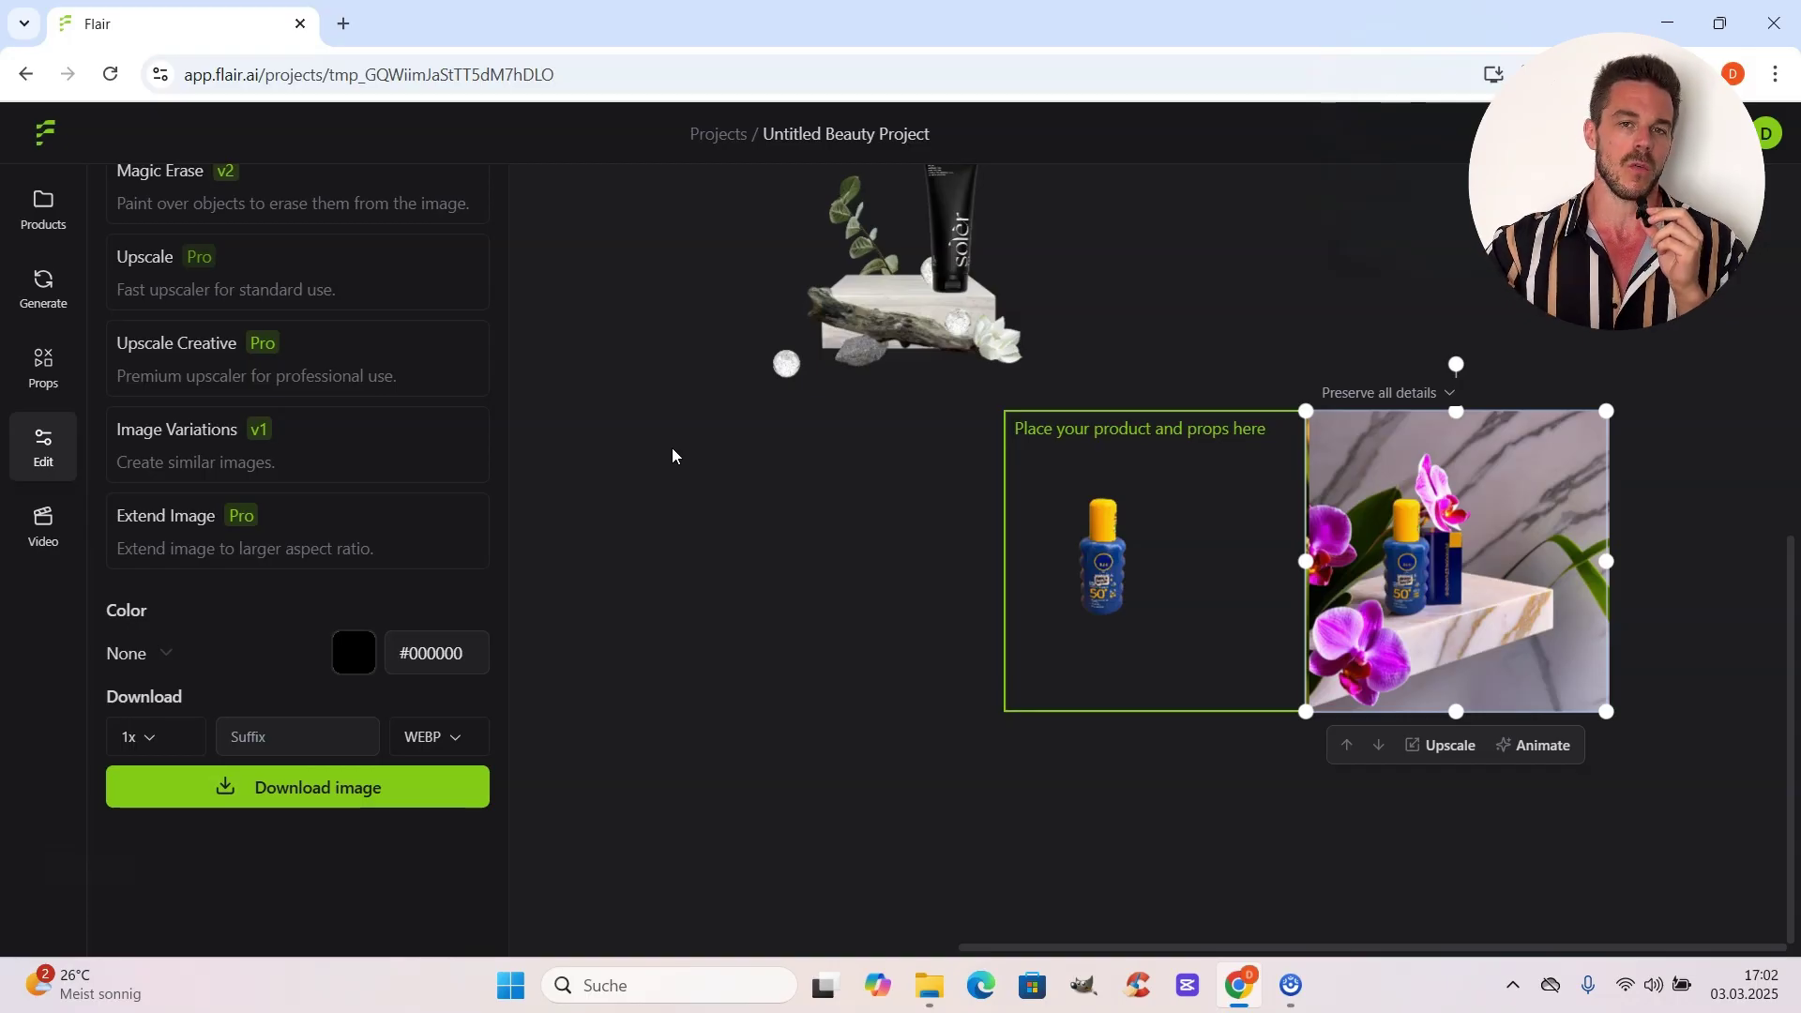
click(638, 409)
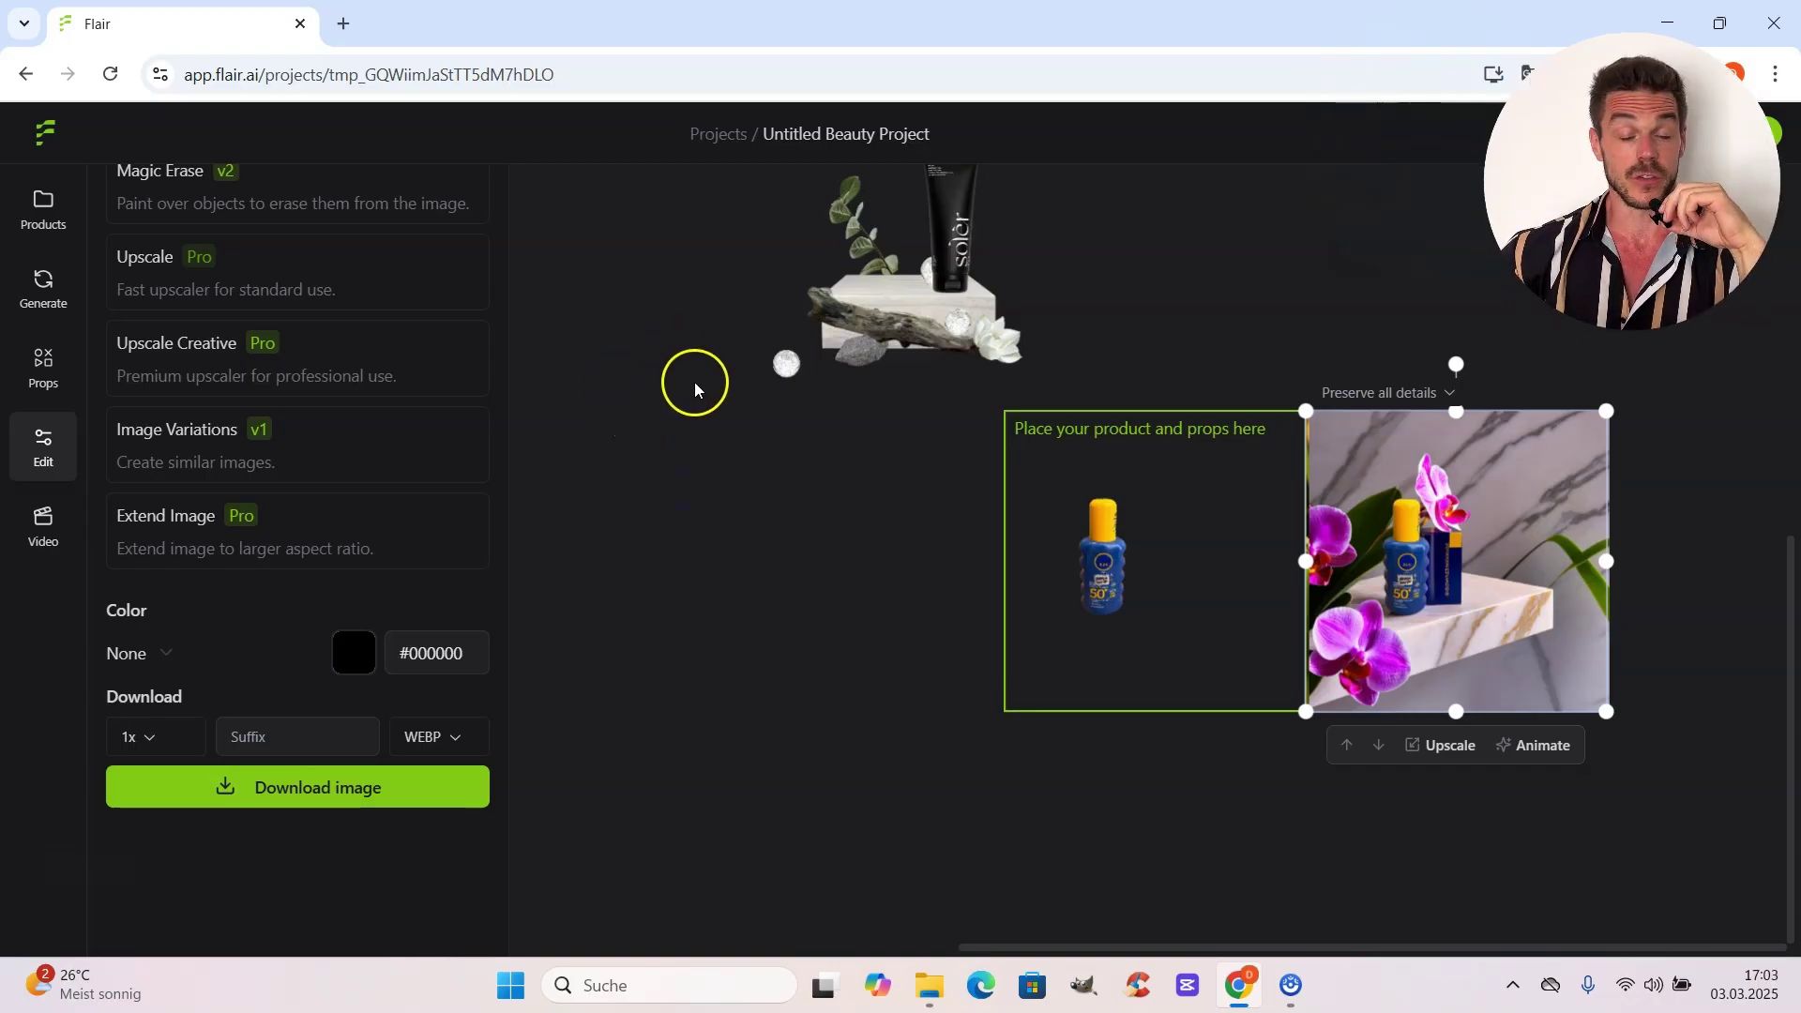
Leave the beauty project and start a new Fashion & Wearables custom model for training.
mouse_move(40, 134)
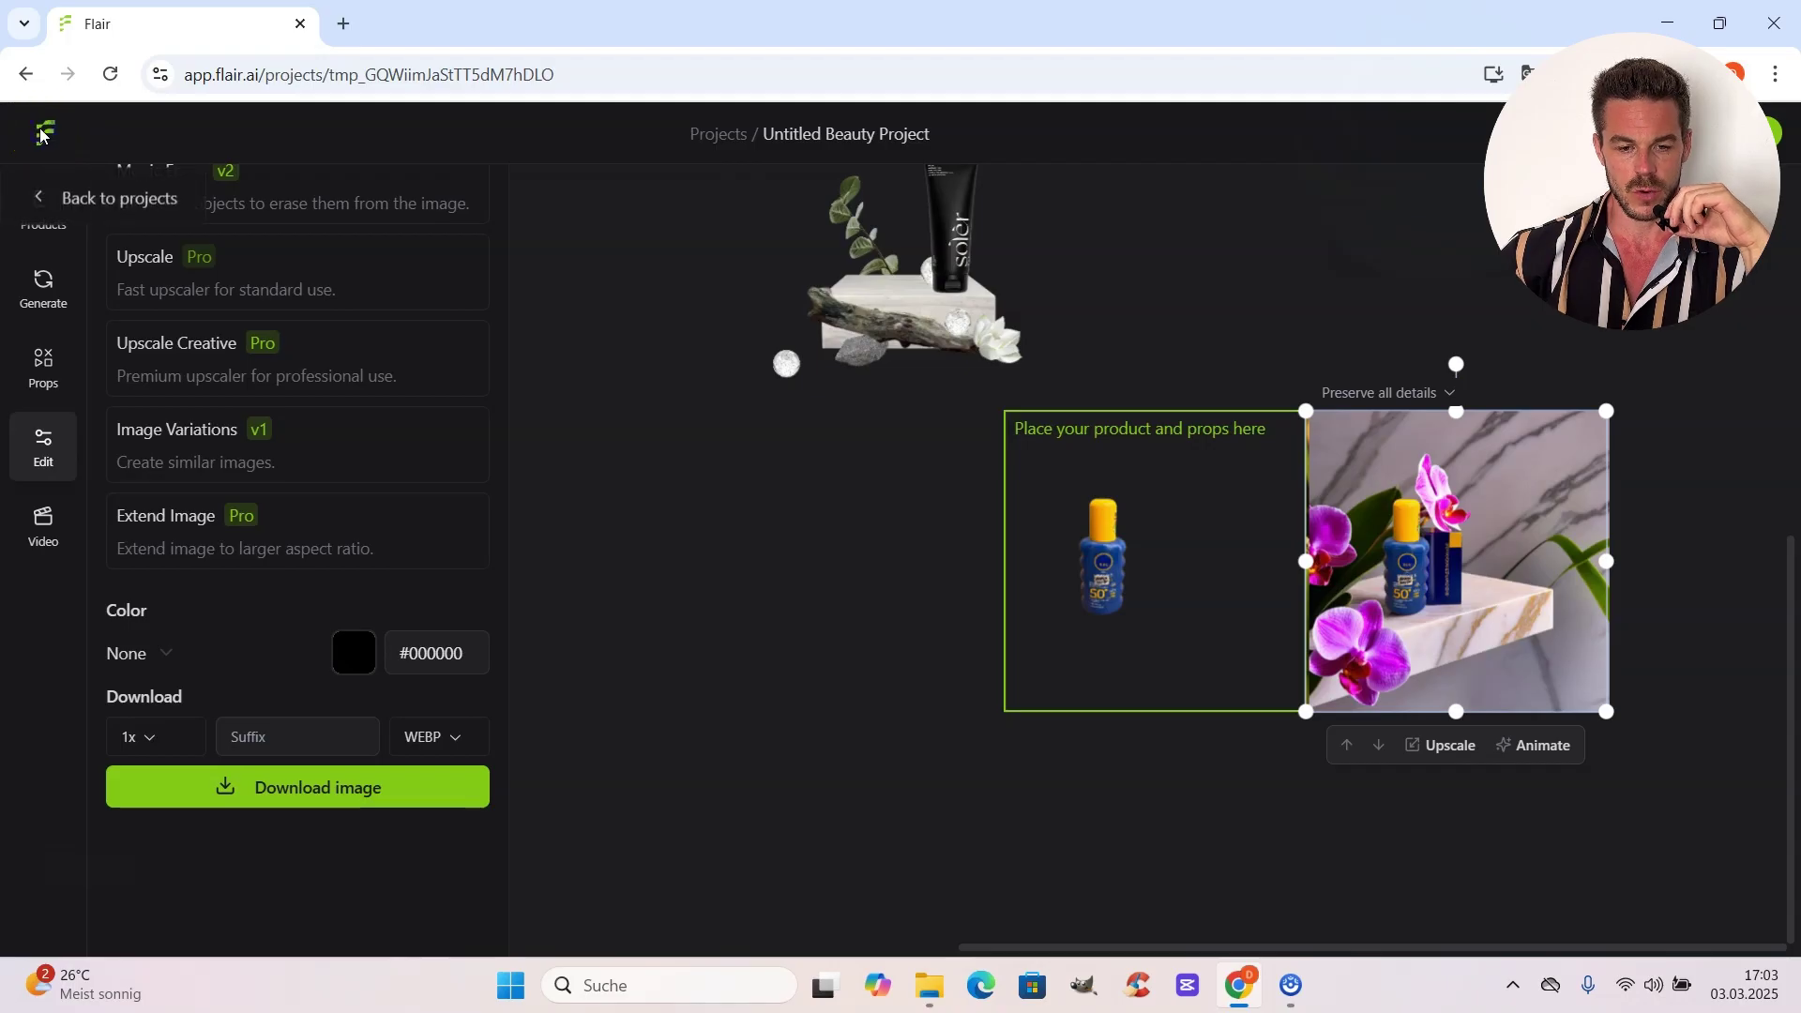
click(92, 199)
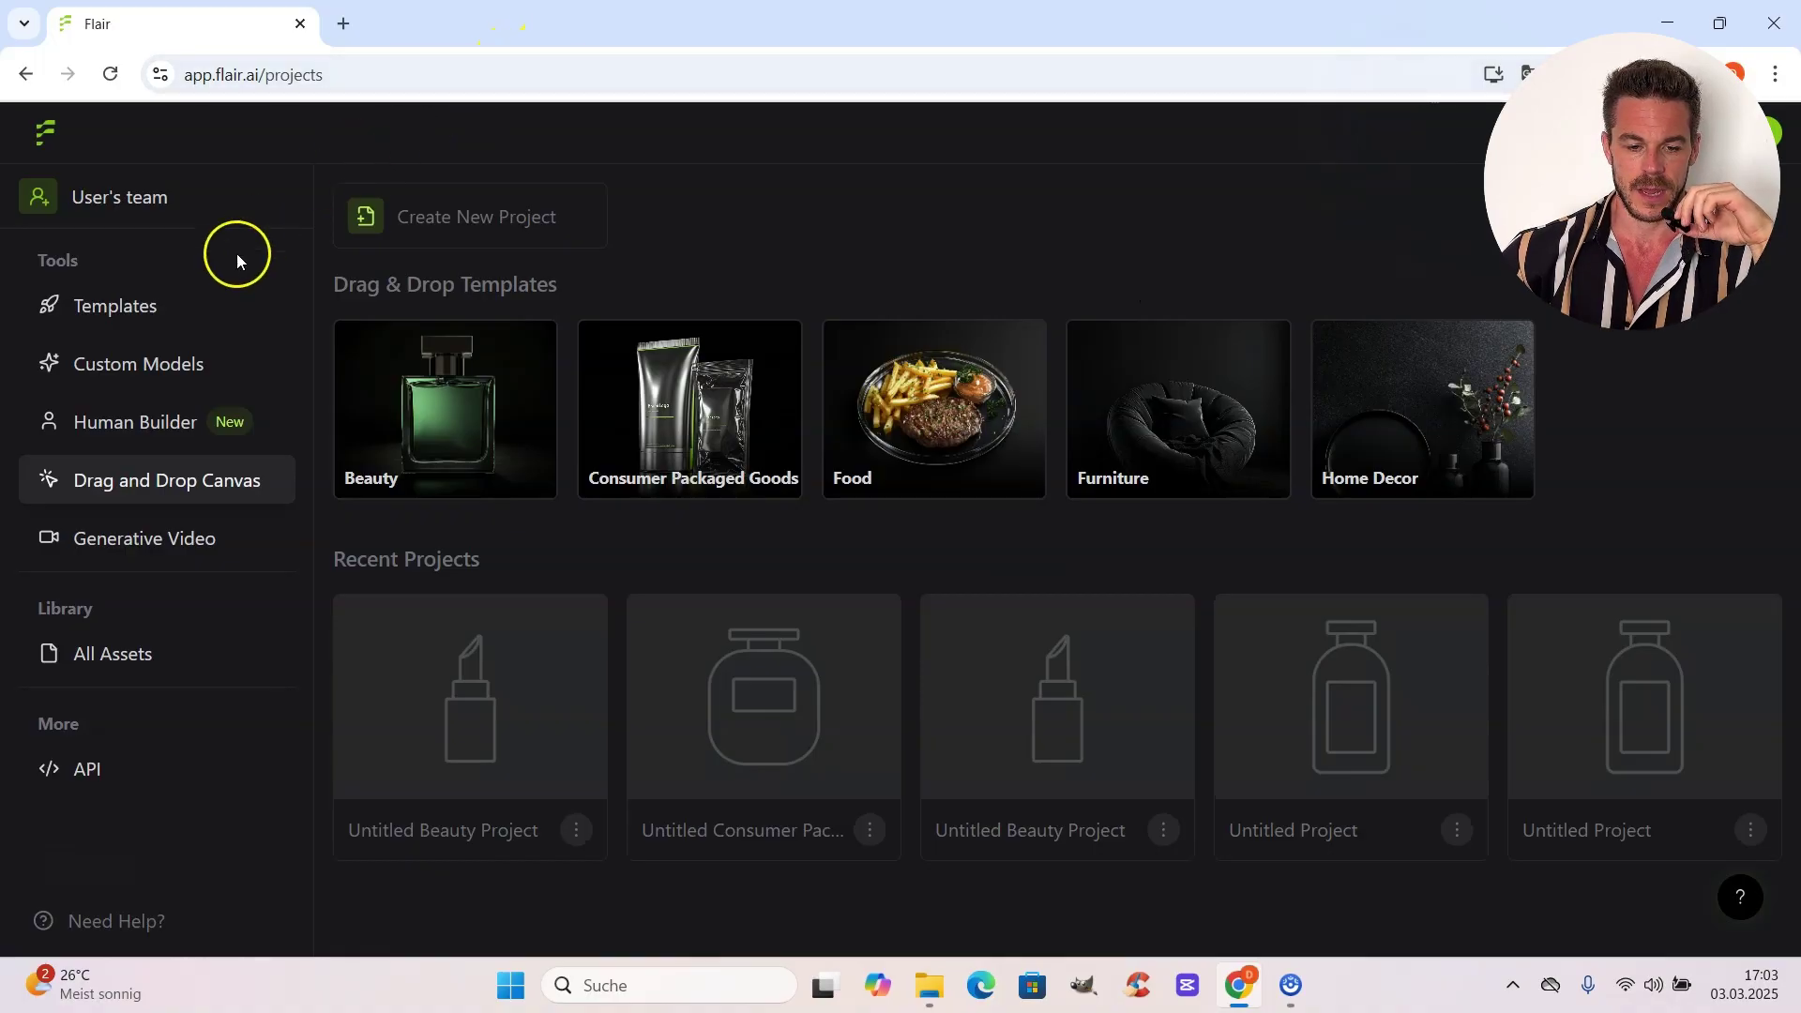
click(166, 367)
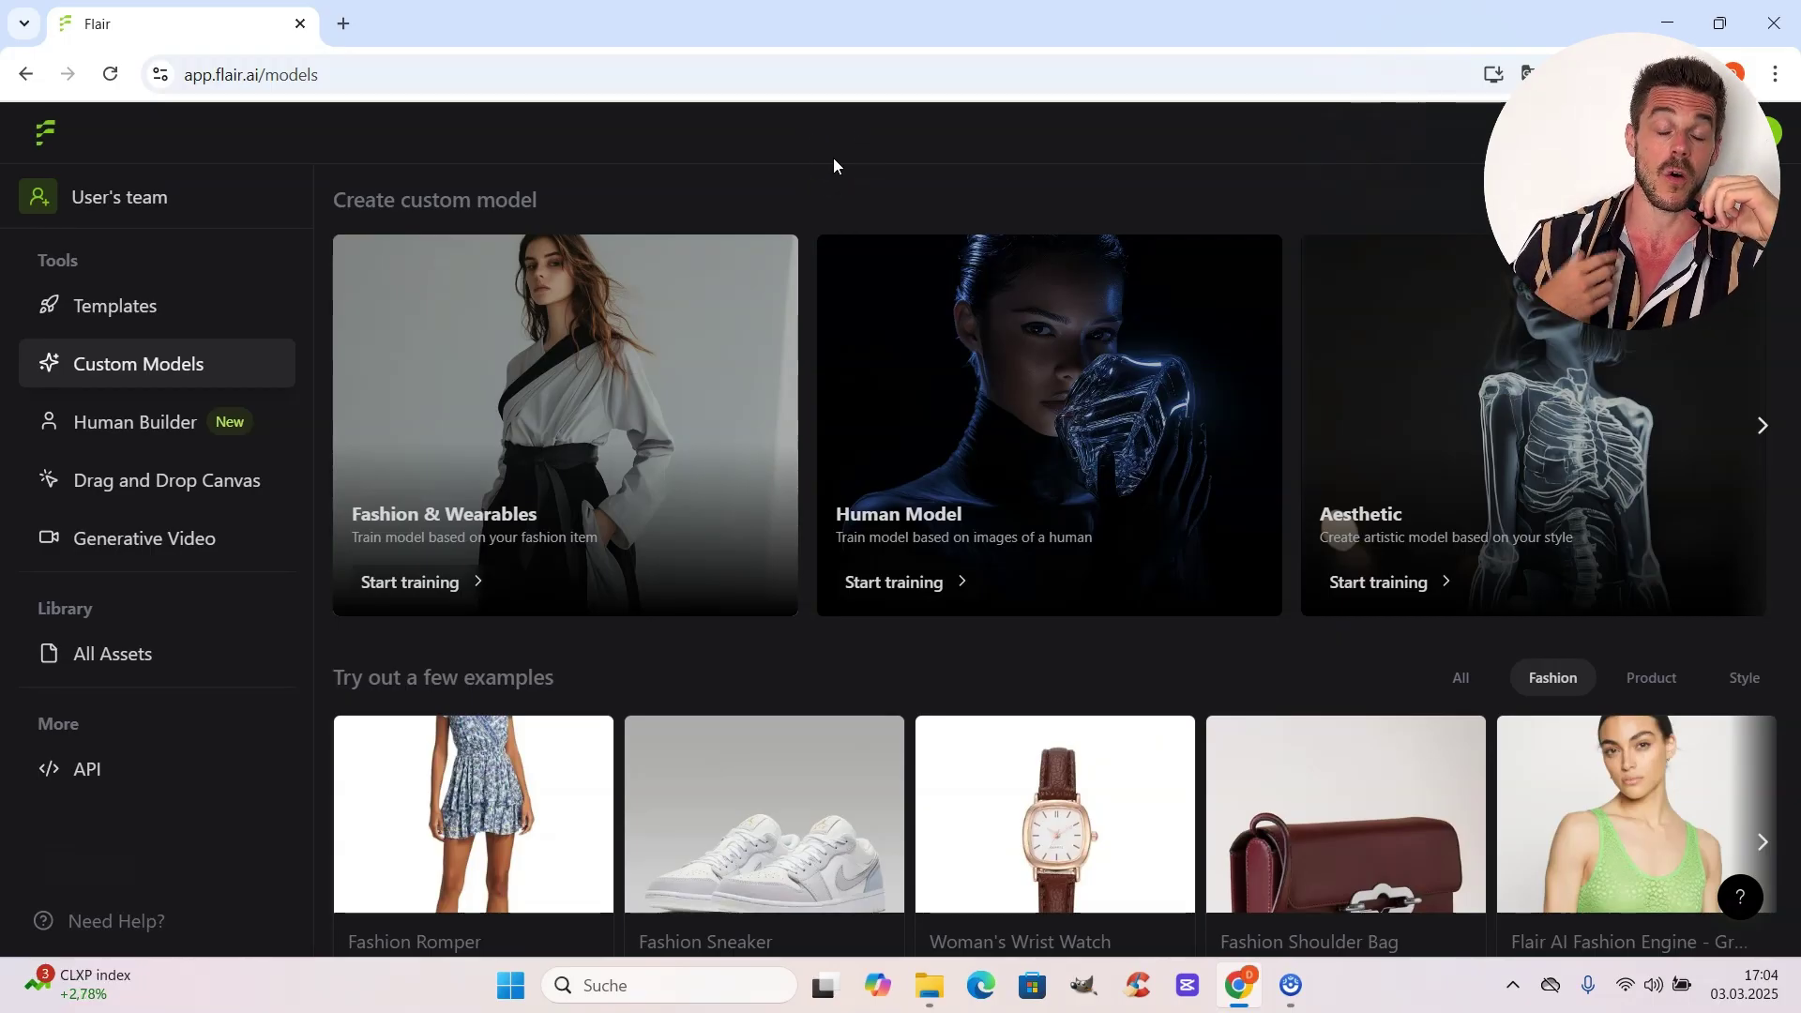
click(575, 362)
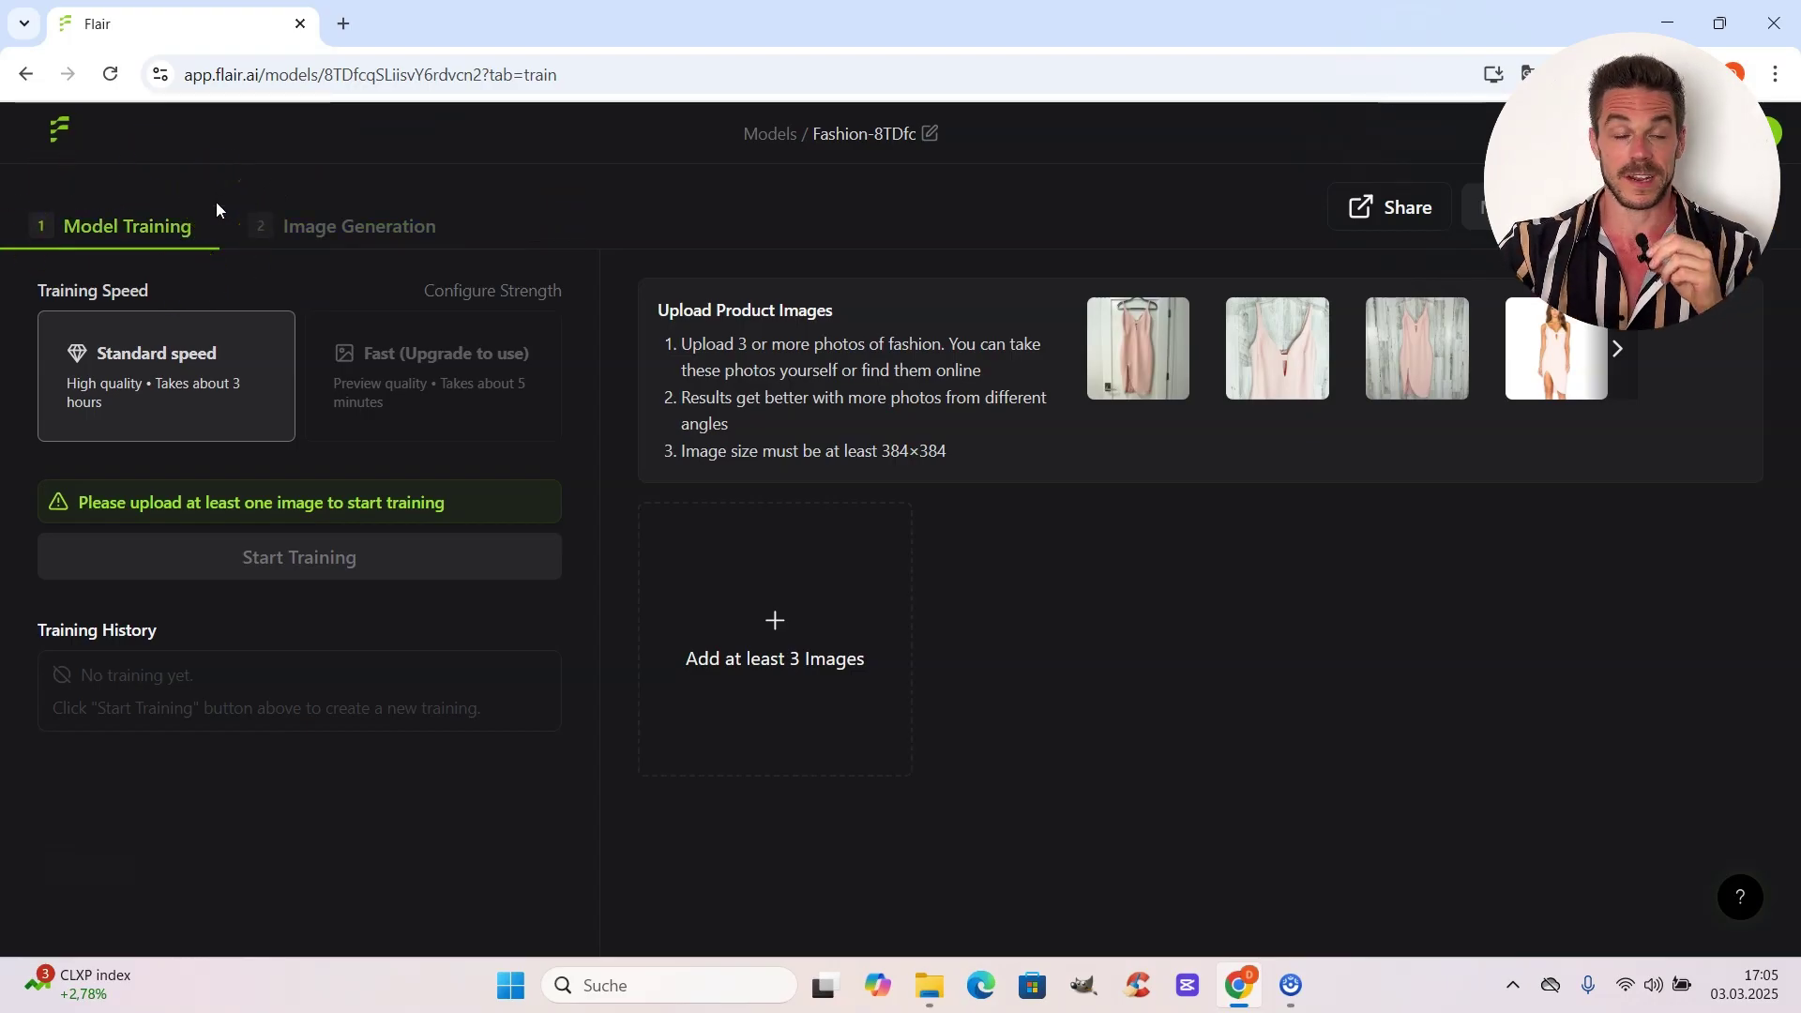
click(1094, 318)
click(1077, 434)
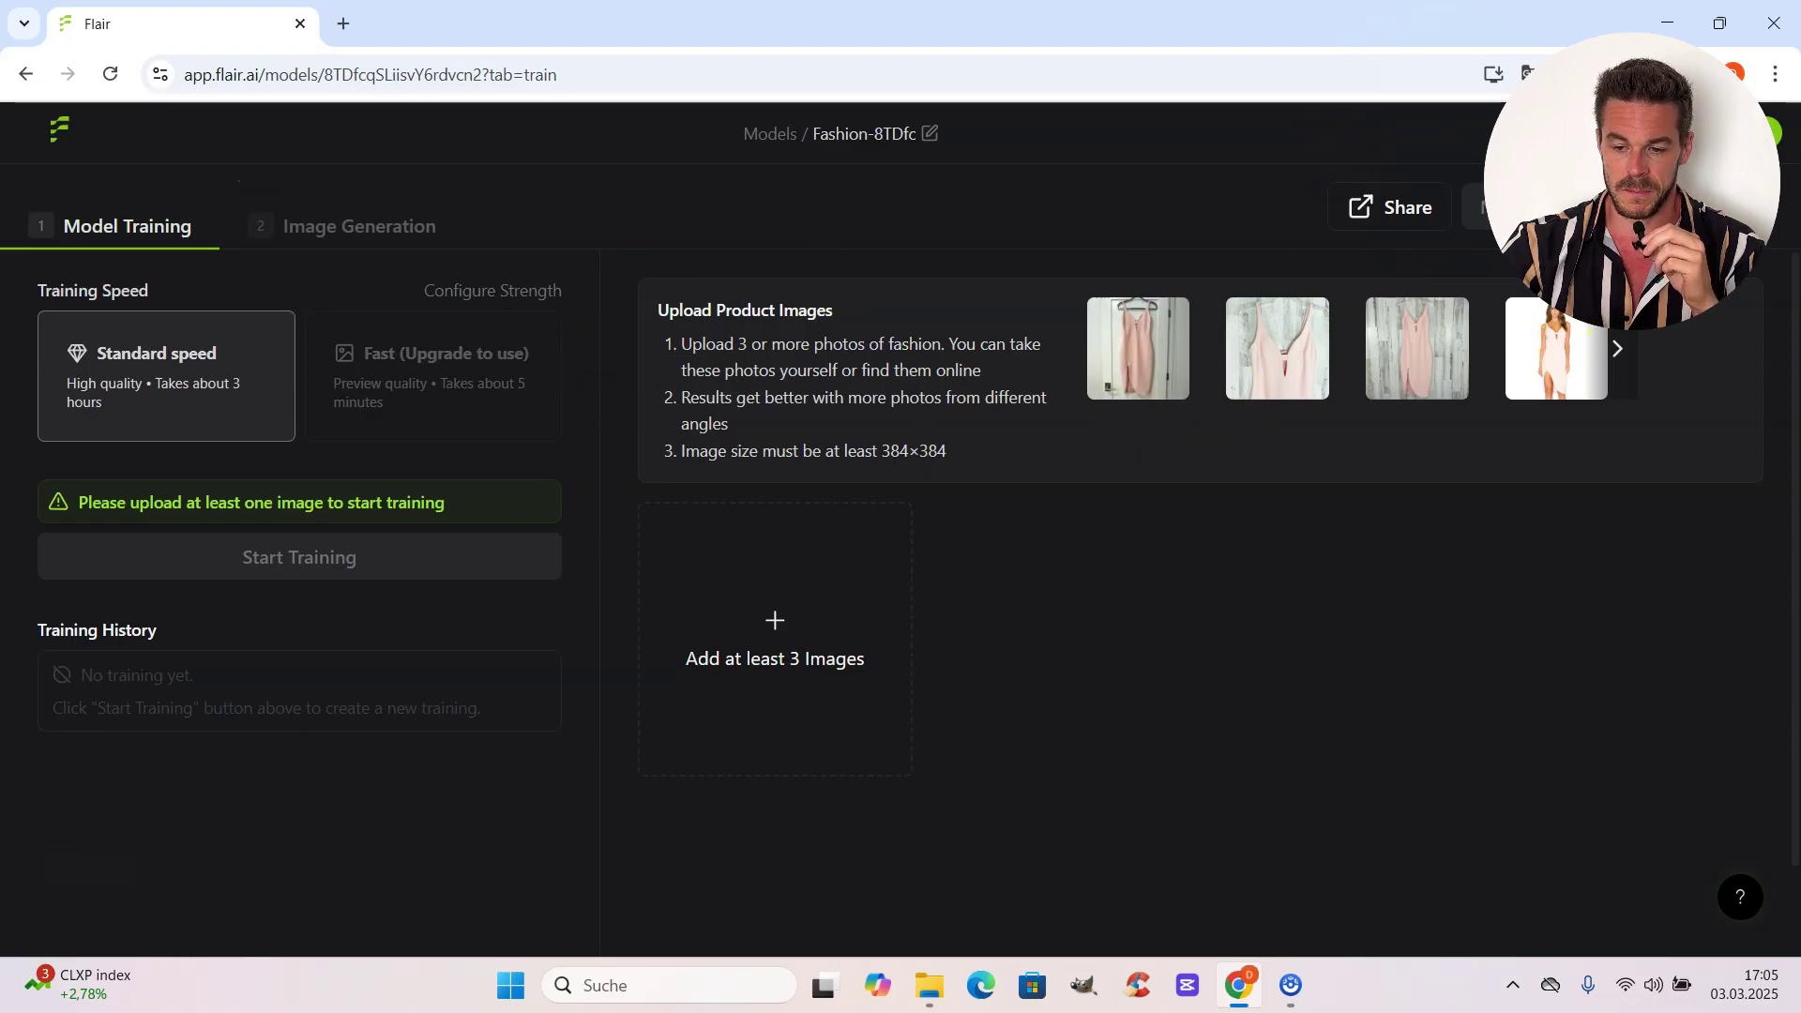
click(481, 435)
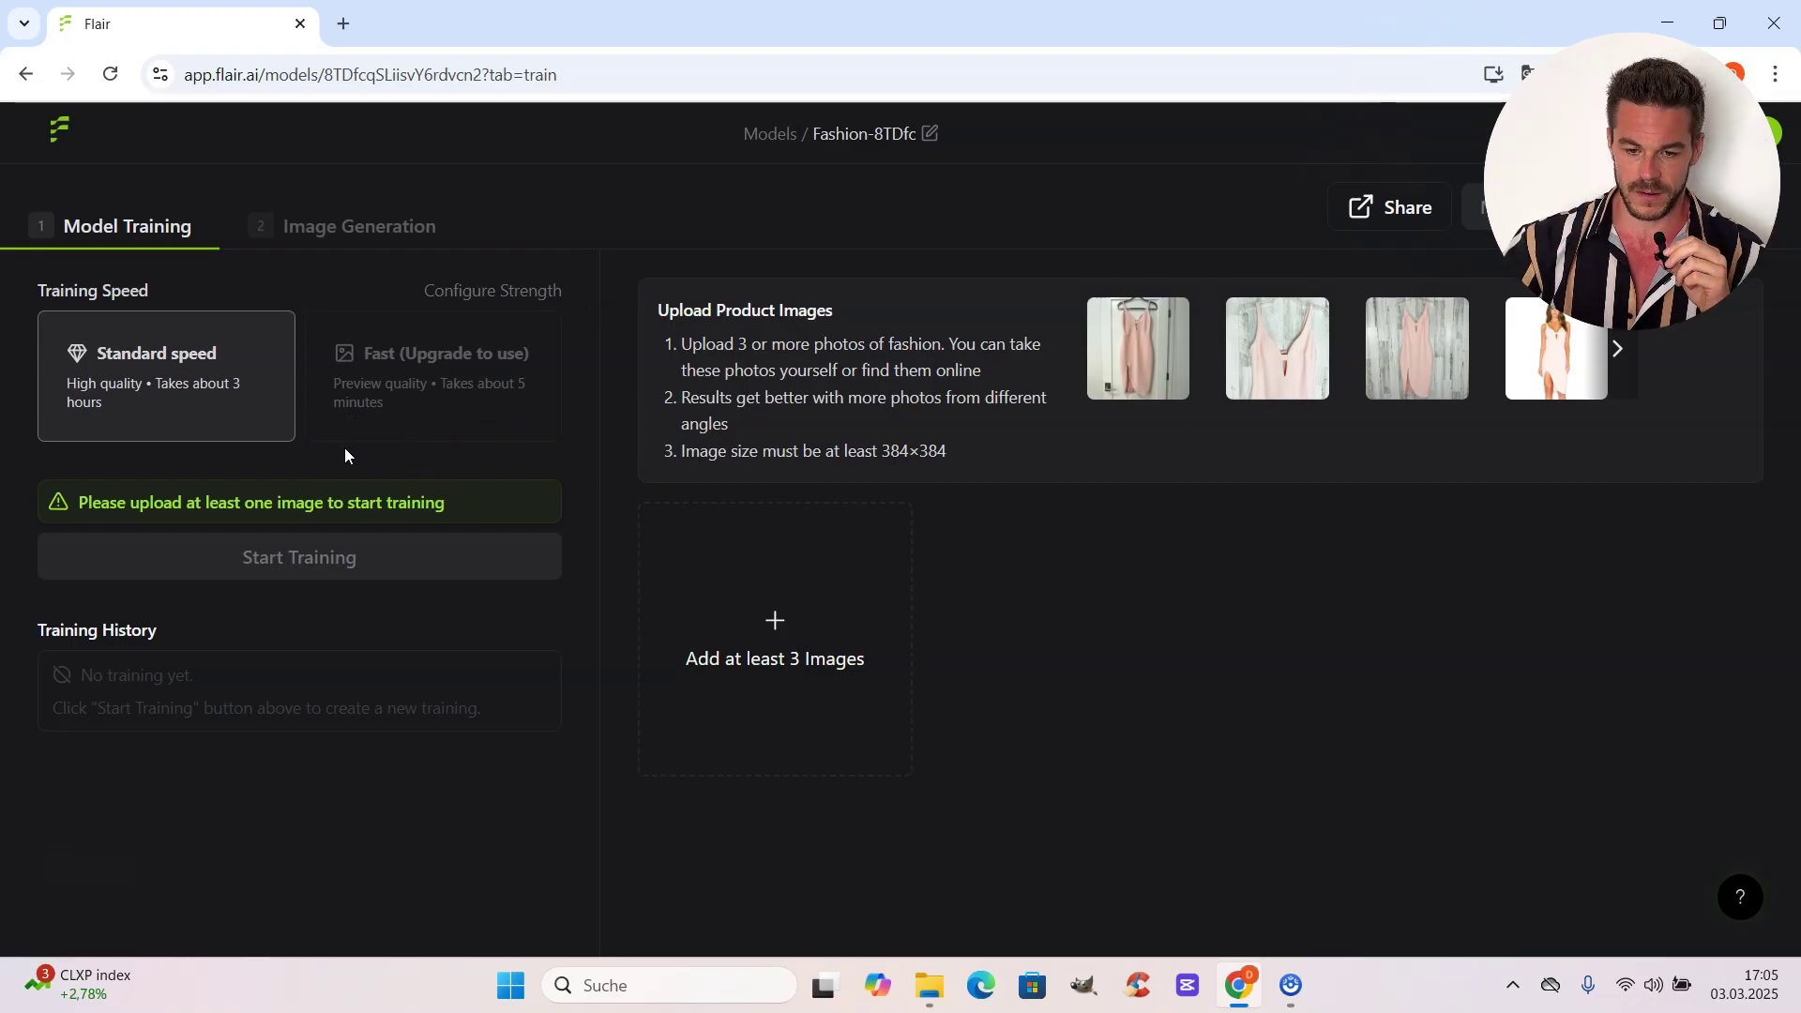
click(406, 294)
click(504, 404)
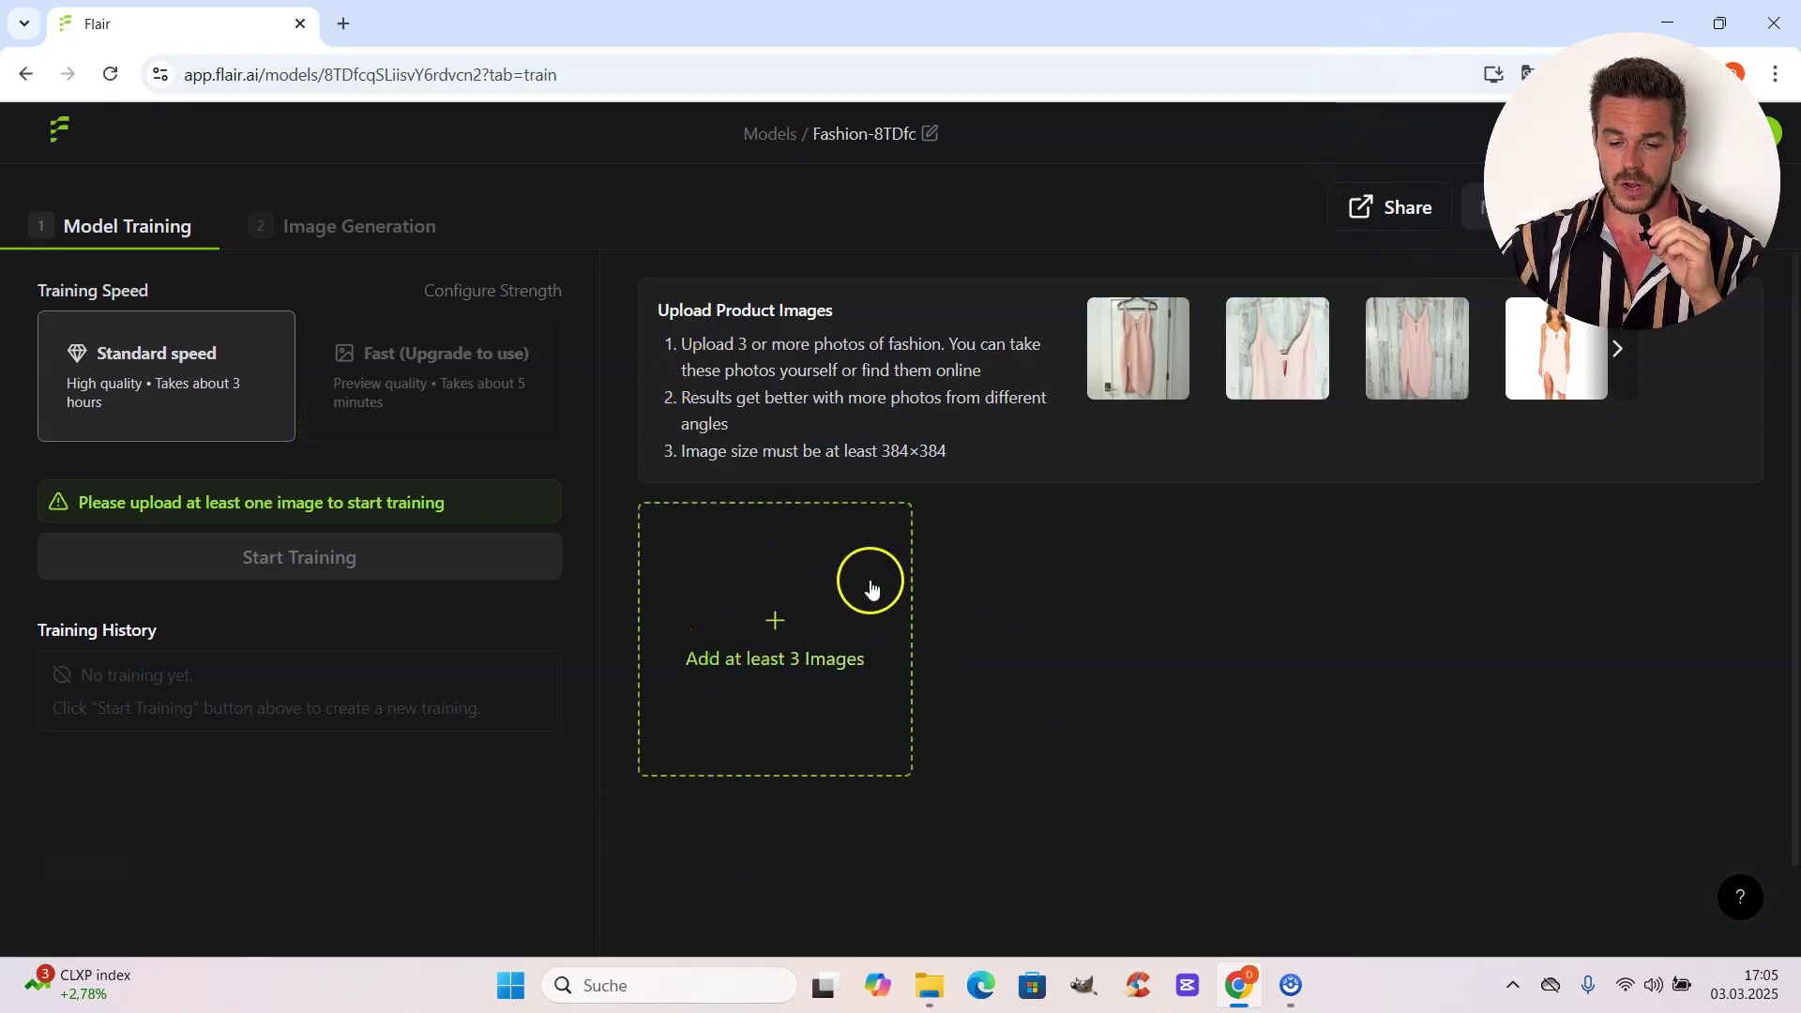
Upload all six shirt photos from the Training Data Shirt folder as product images for the fashion model.
click(805, 646)
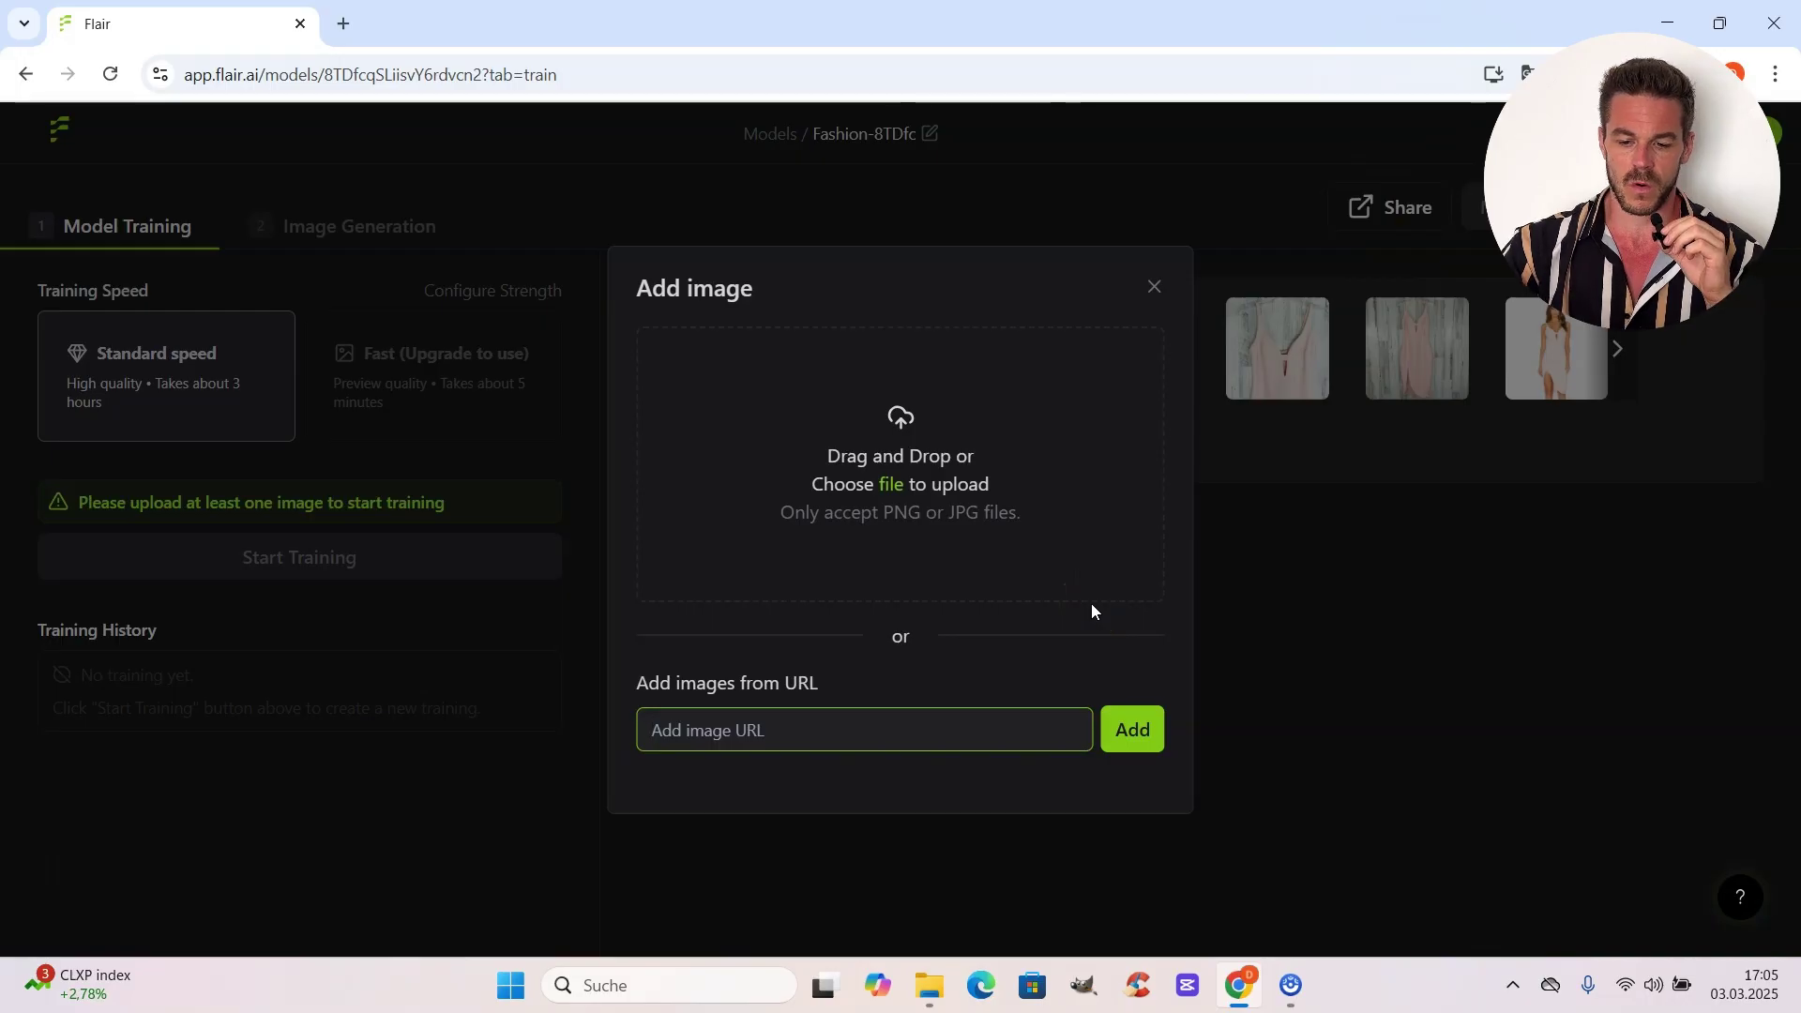
click(1086, 642)
click(965, 537)
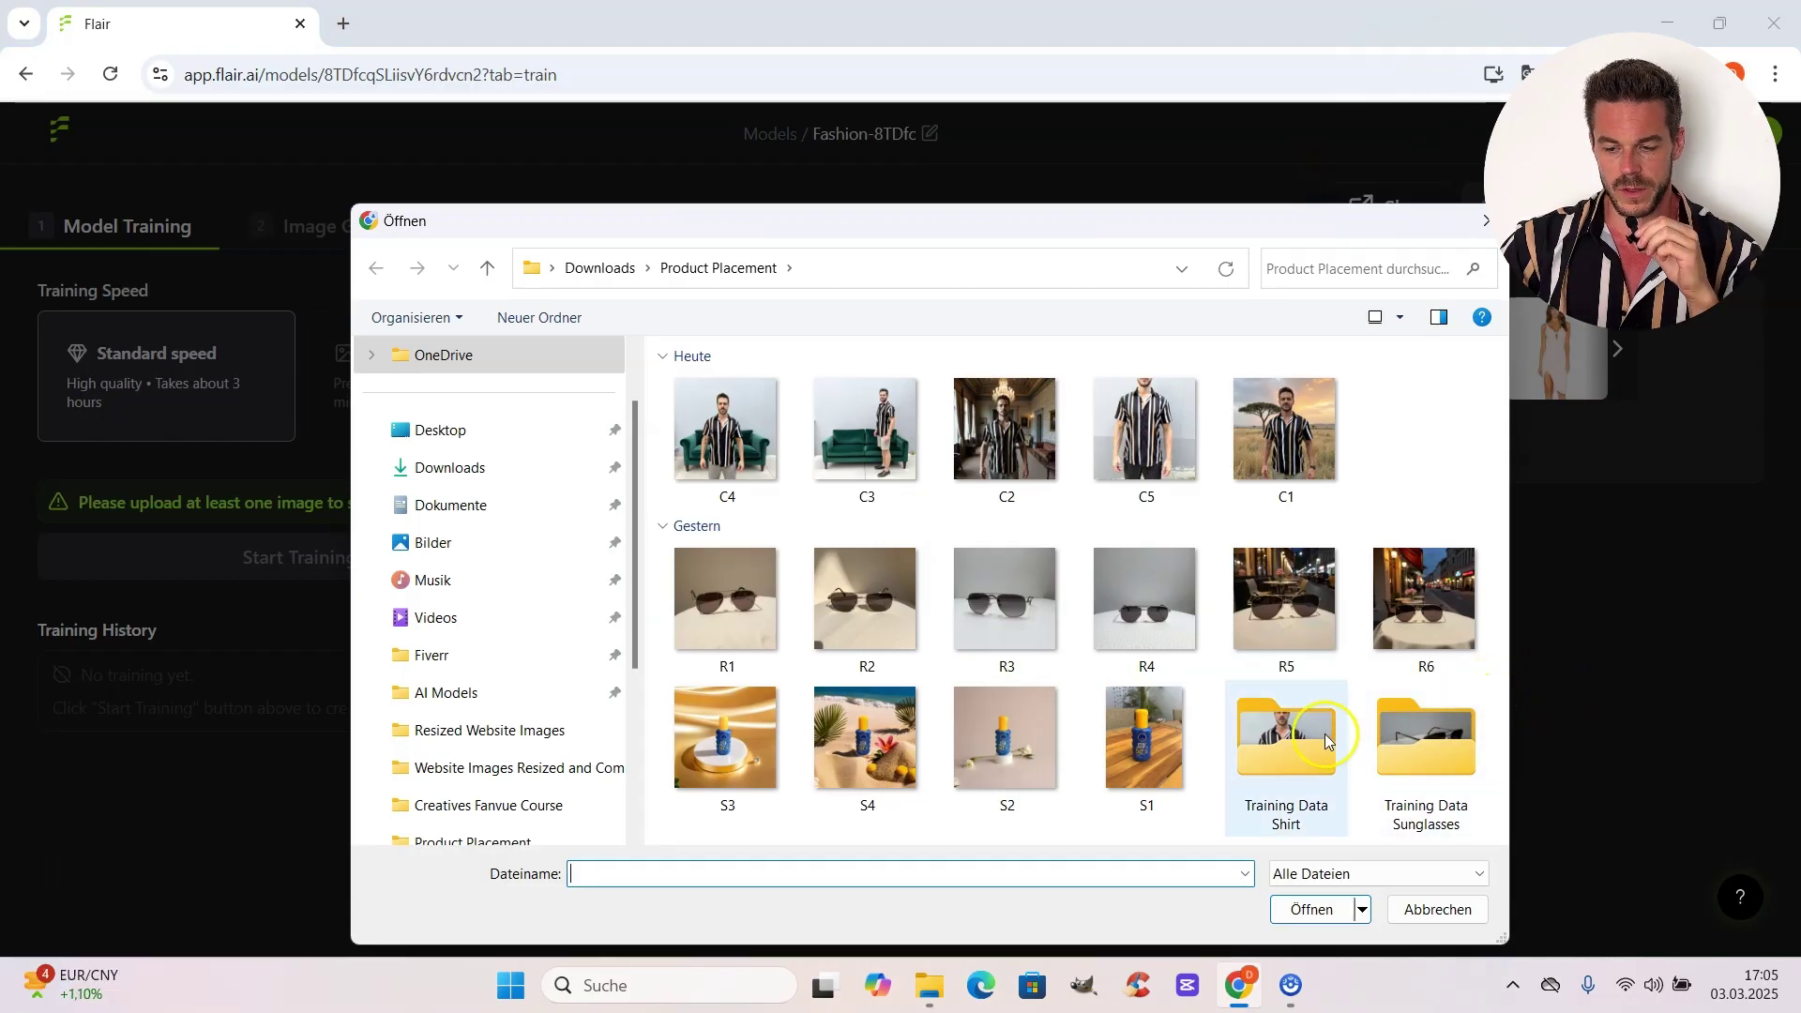
double_click(1325, 737)
drag(1453, 558, 684, 422)
click(1307, 911)
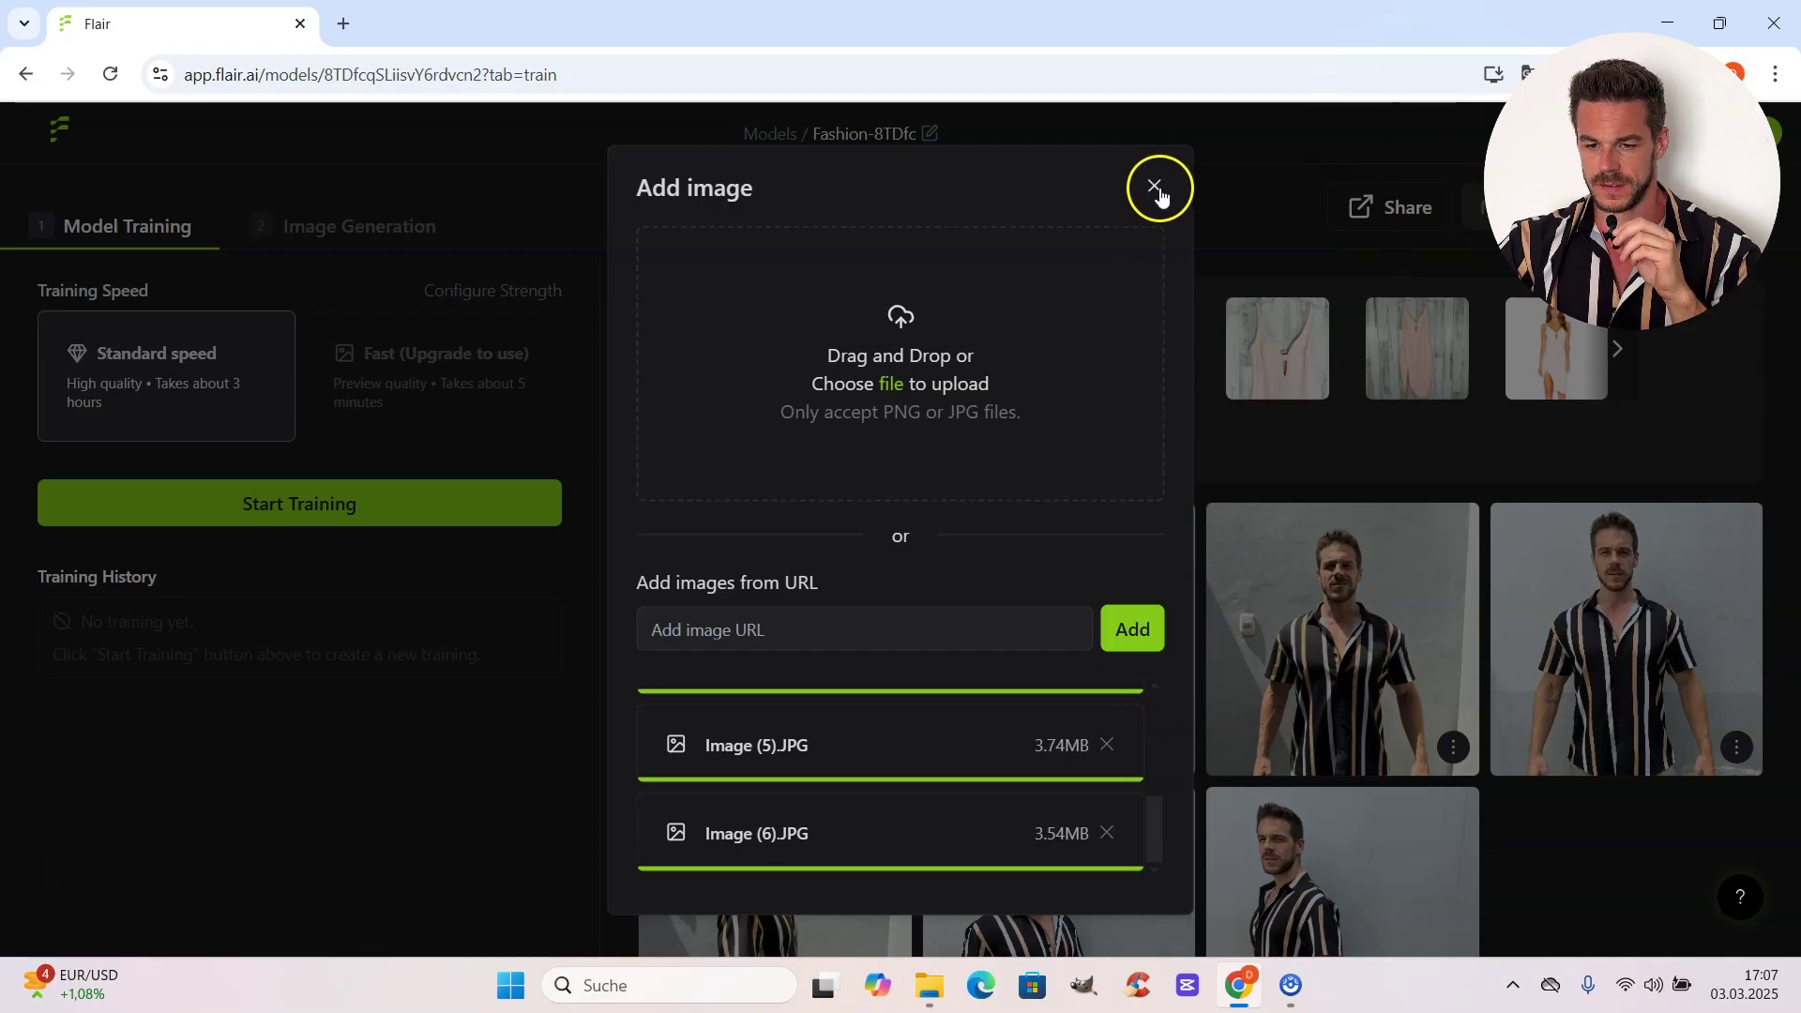
click(1155, 185)
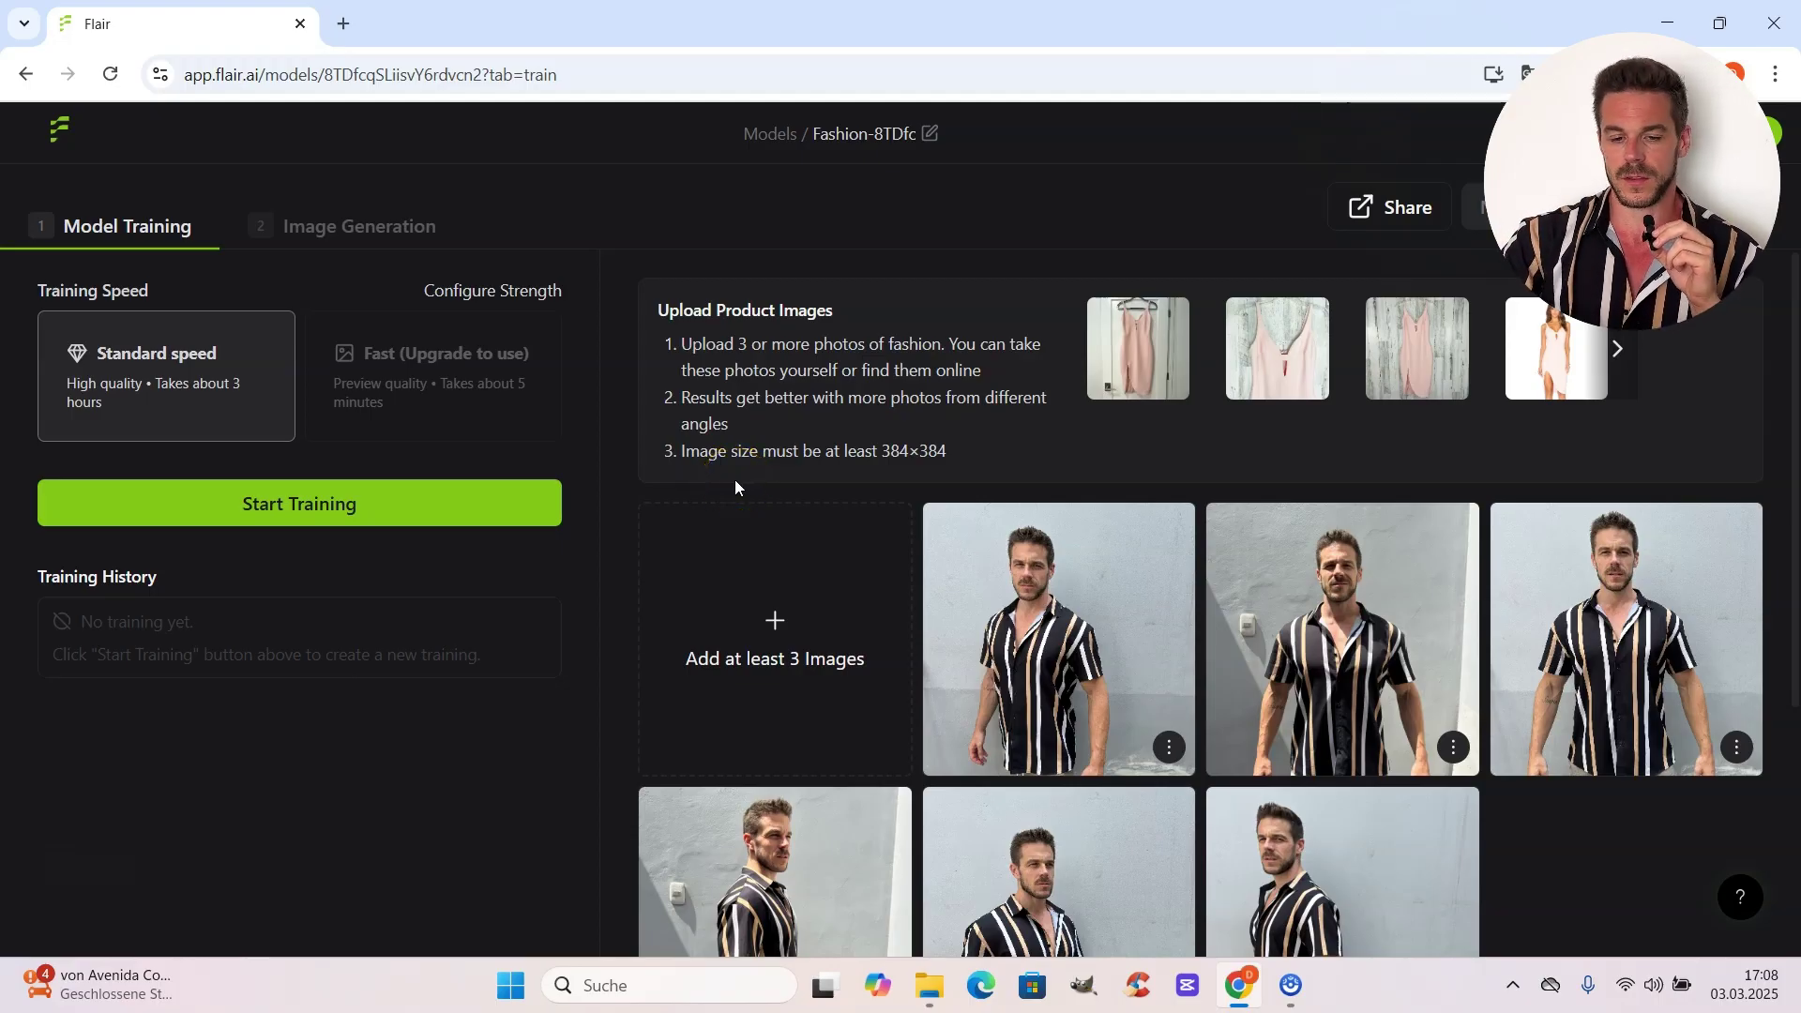
Set the training's Product Strength to the strongest level.
click(472, 292)
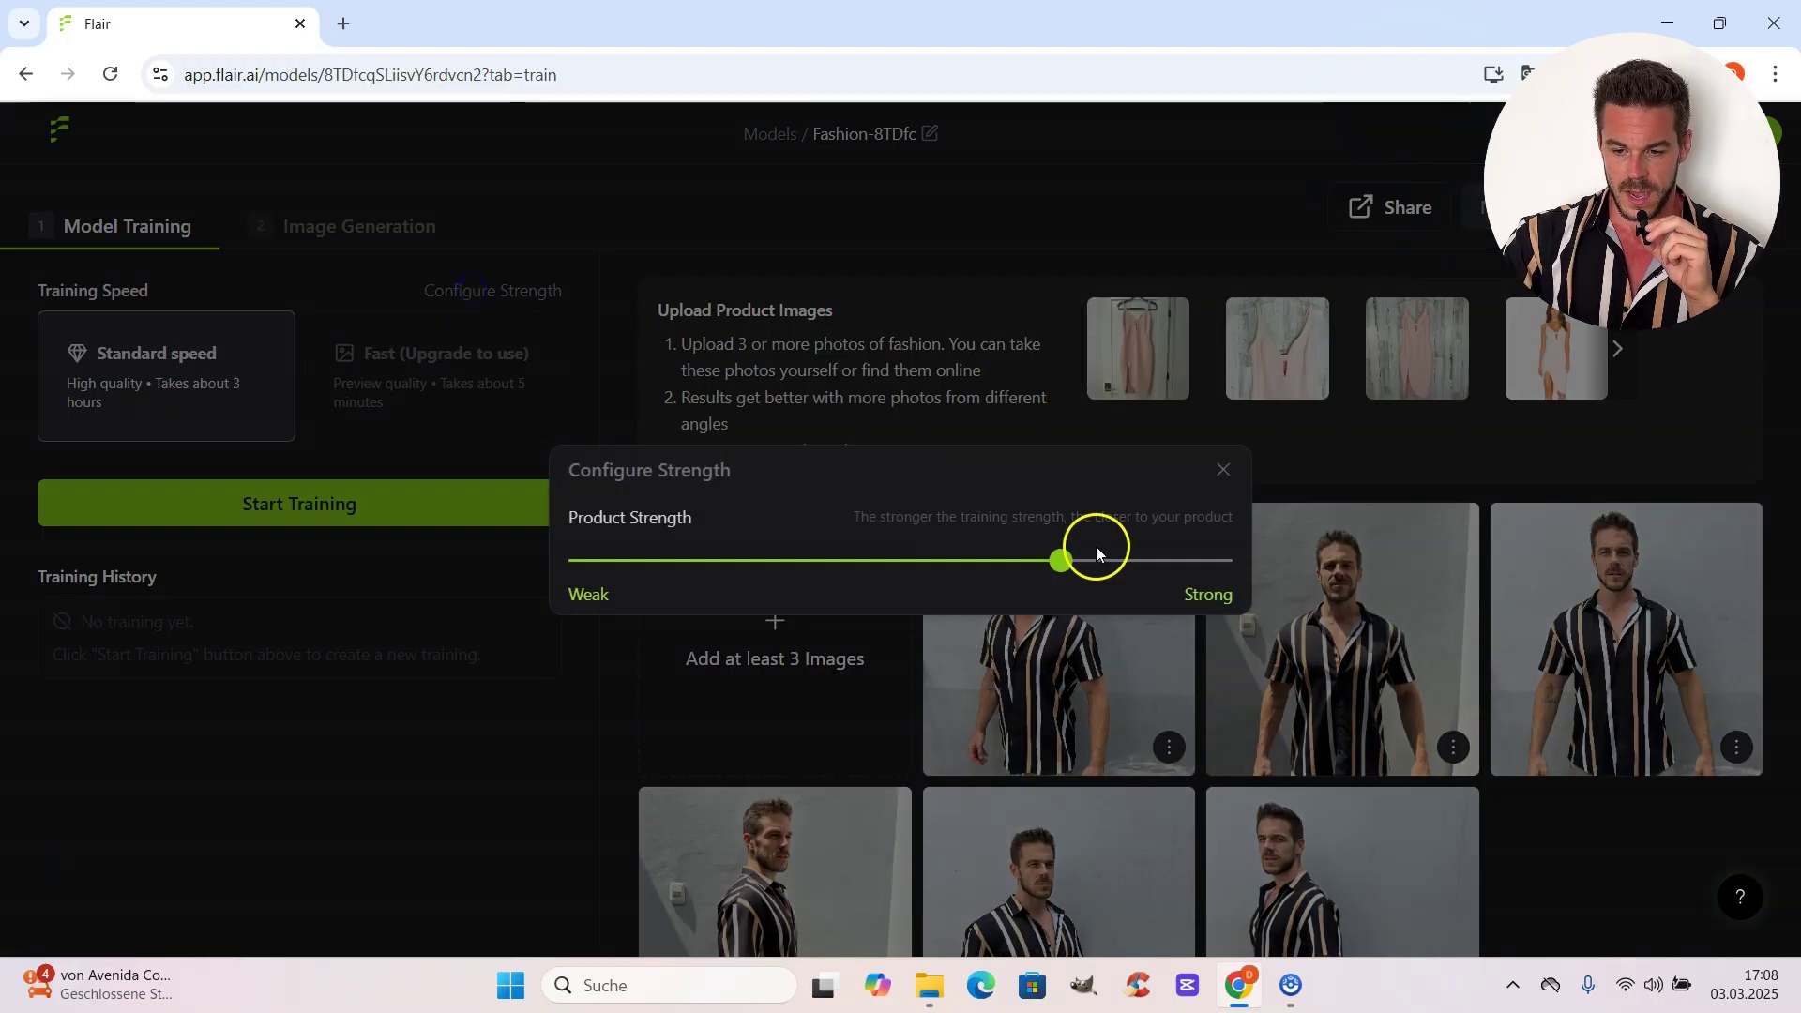
drag(903, 564, 1208, 576)
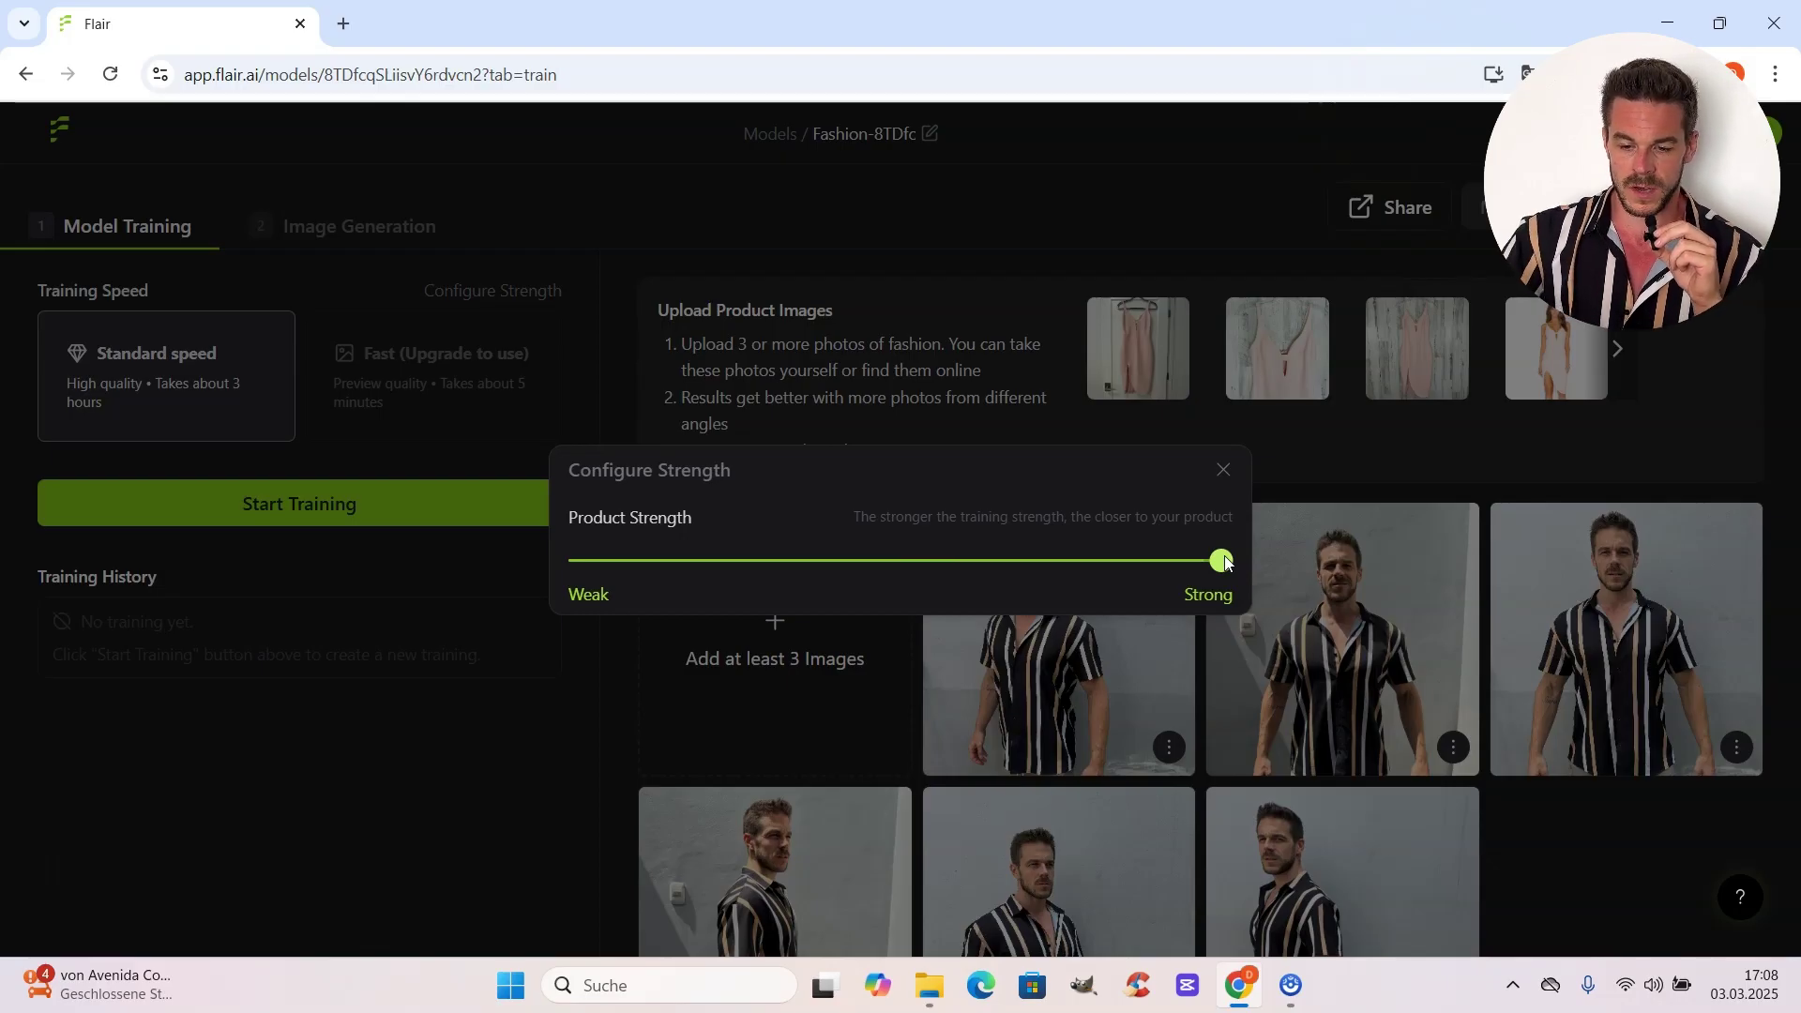
mouse_move(1223, 563)
mouse_down()
mouse_move(740, 561)
mouse_move(1219, 595)
mouse_up()
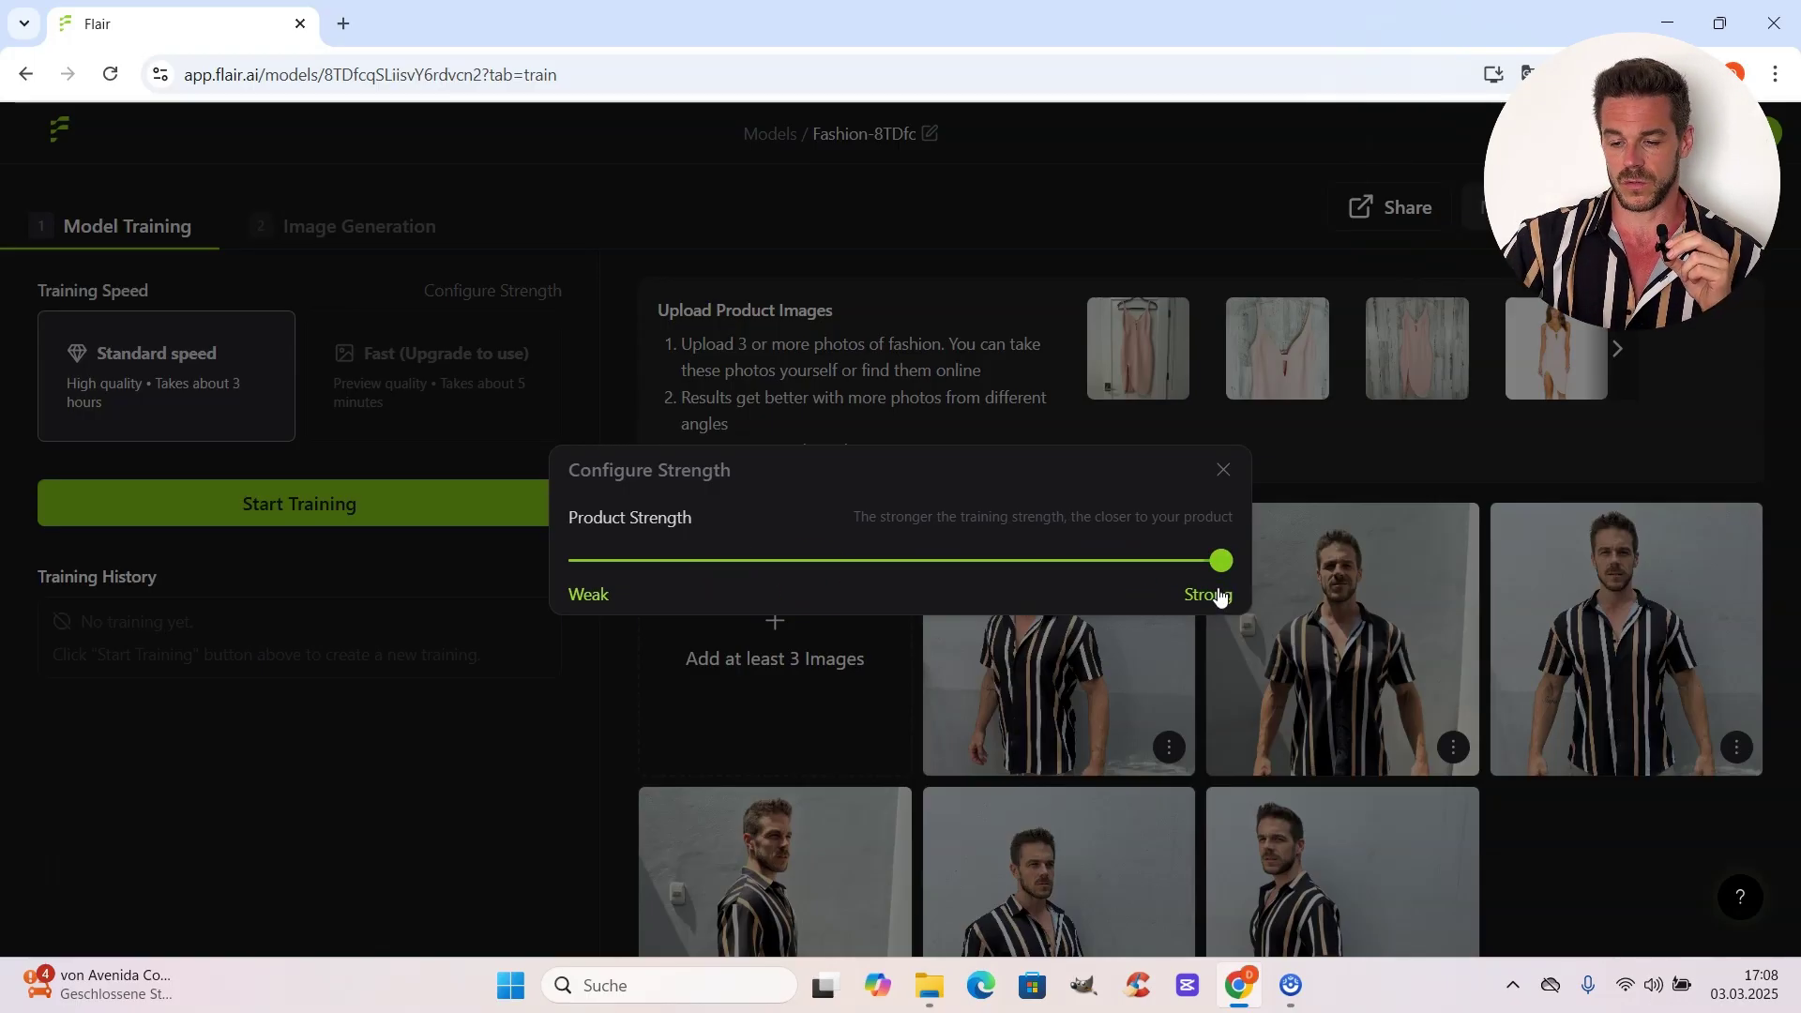
click(1223, 472)
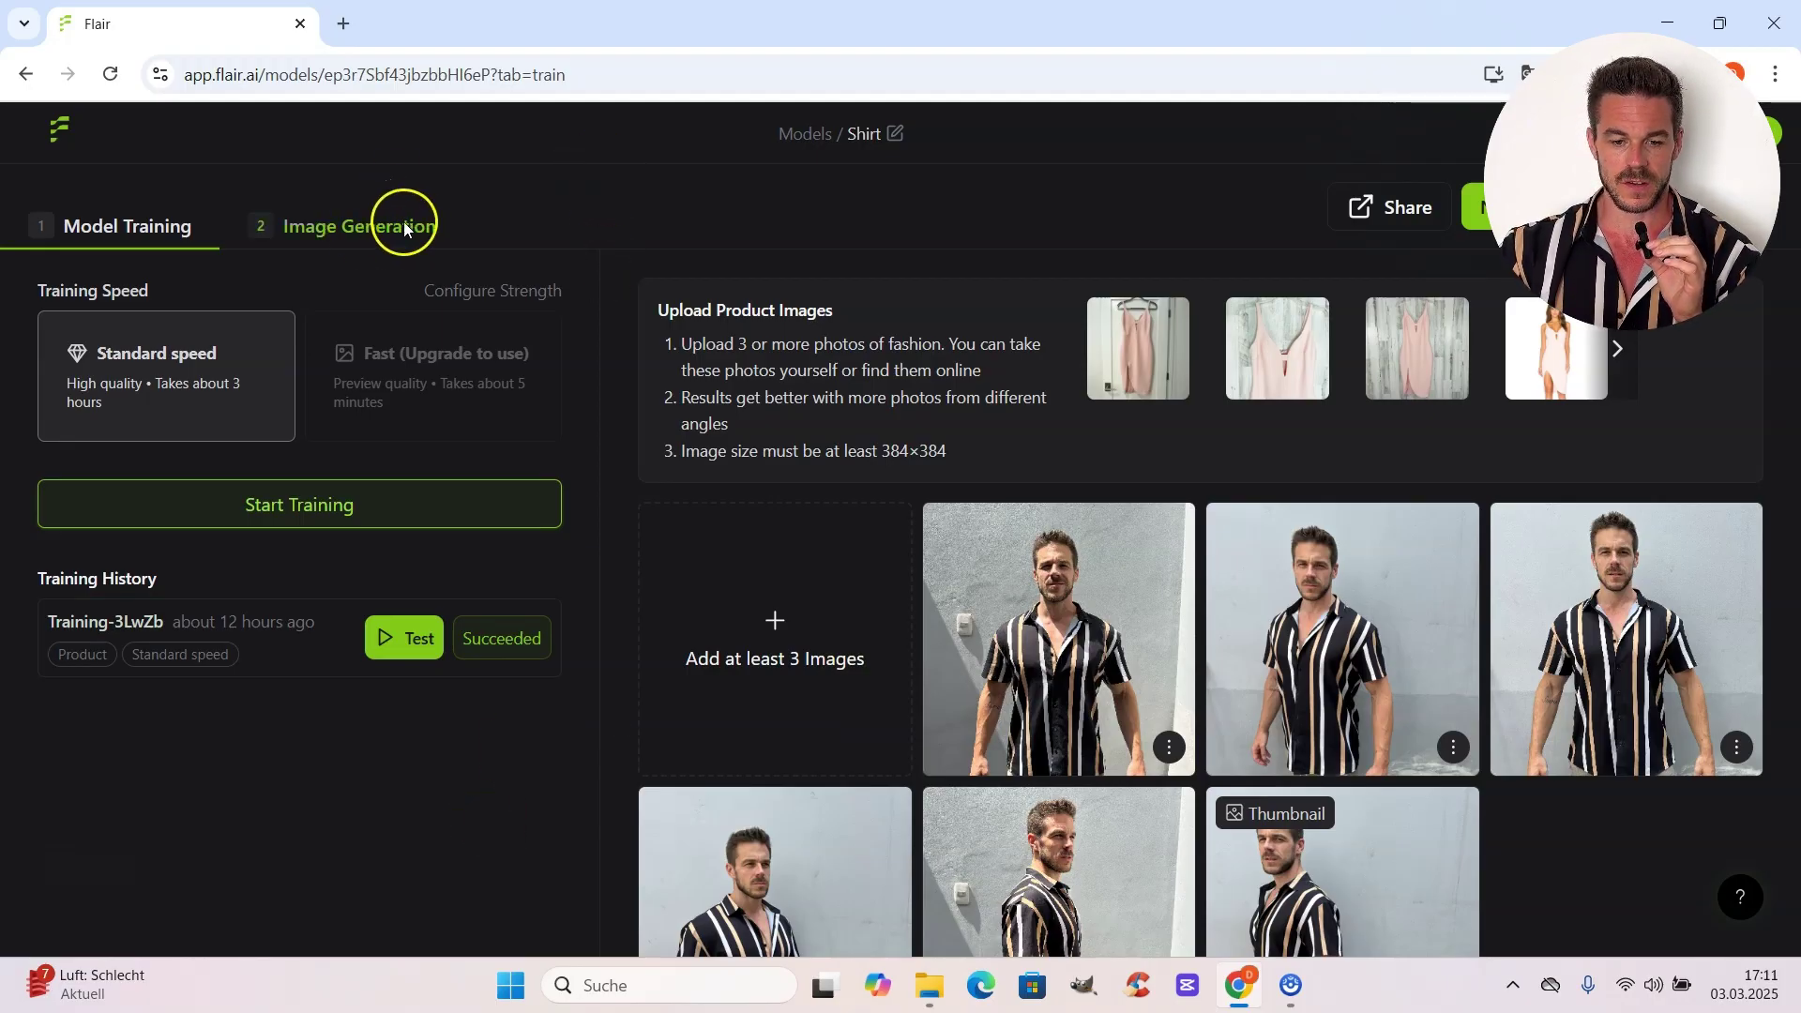
Open image generation for the trained Shirt model and review its prompt, background, aspect ratio and image count settings.
click(365, 230)
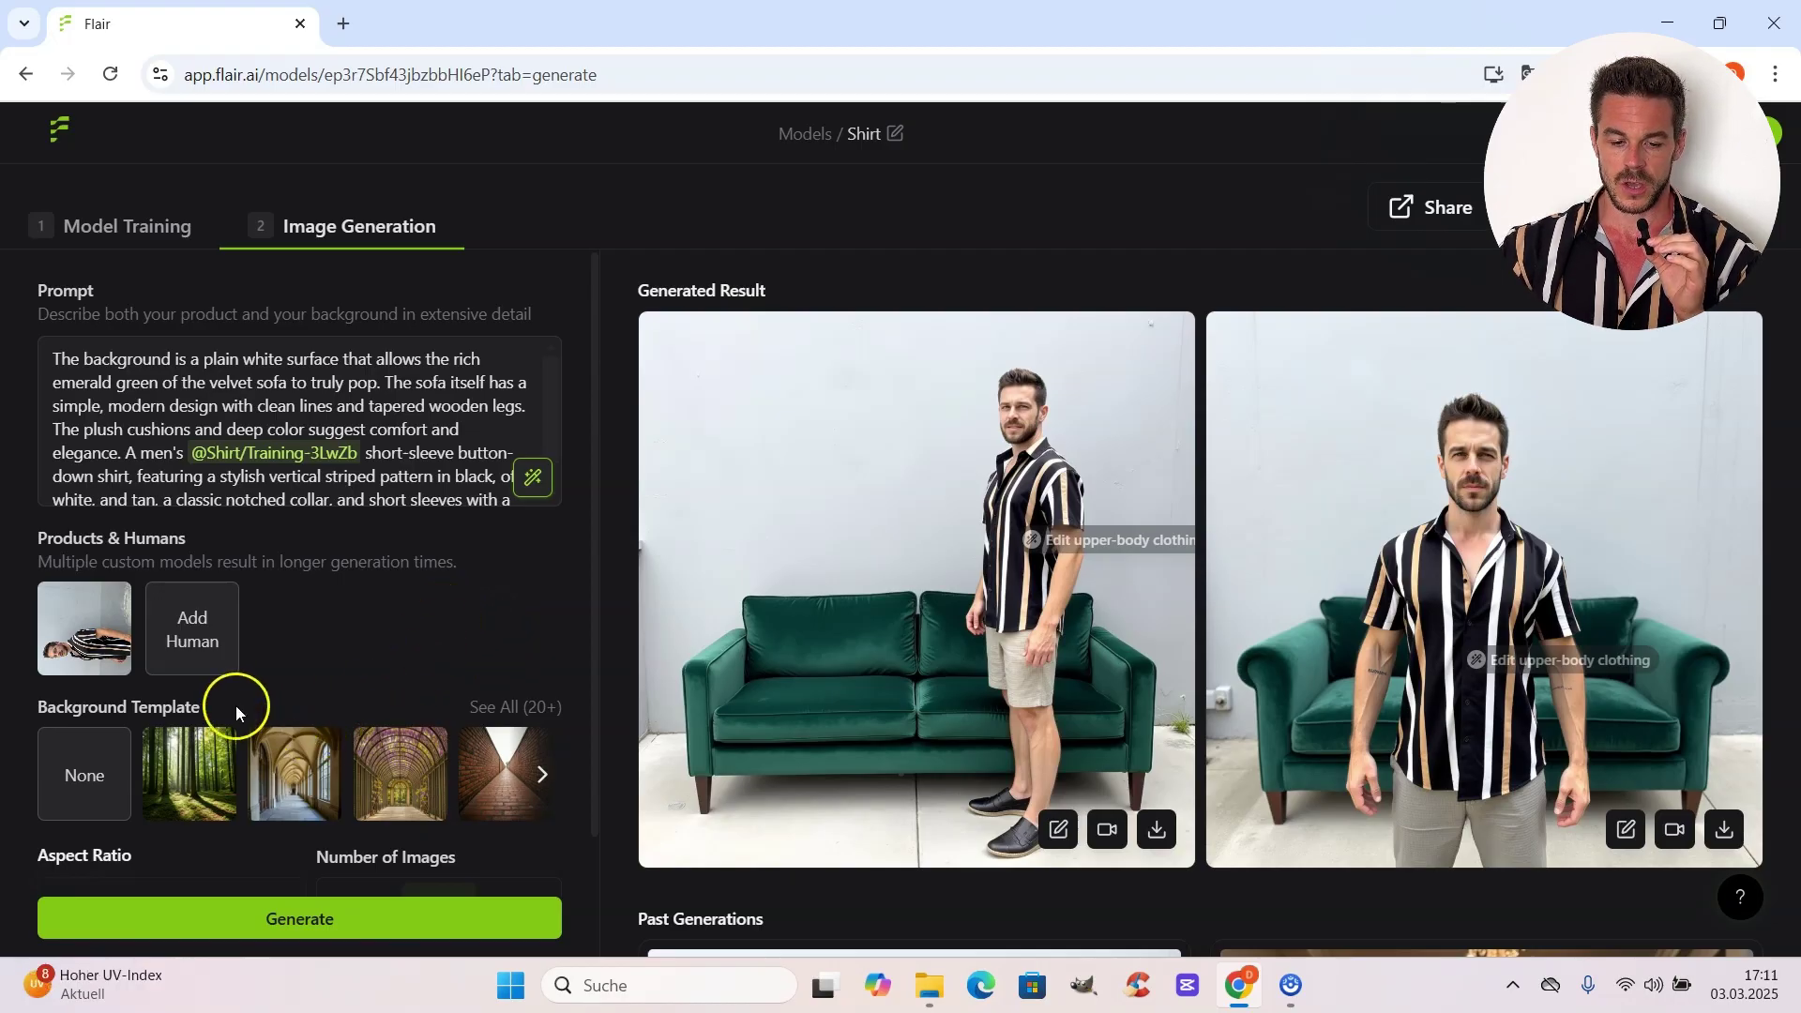
scroll(329, 741, down, 1)
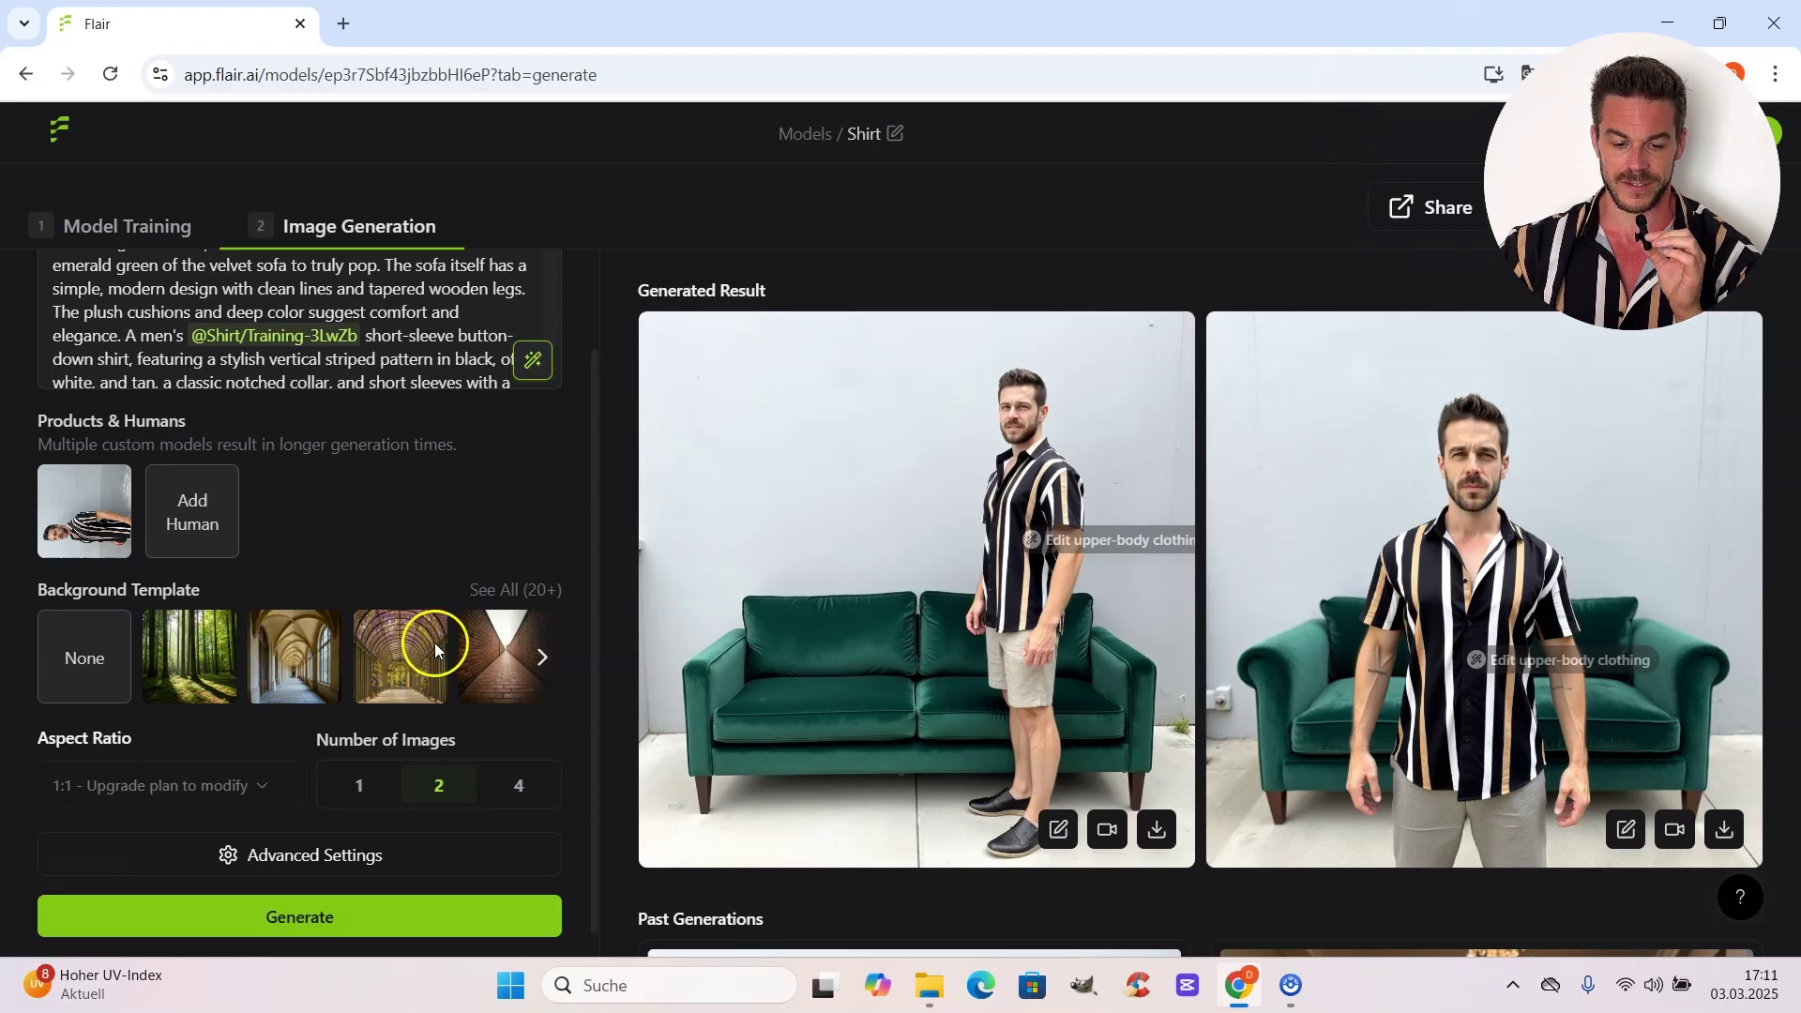
scroll(566, 716, down, 1)
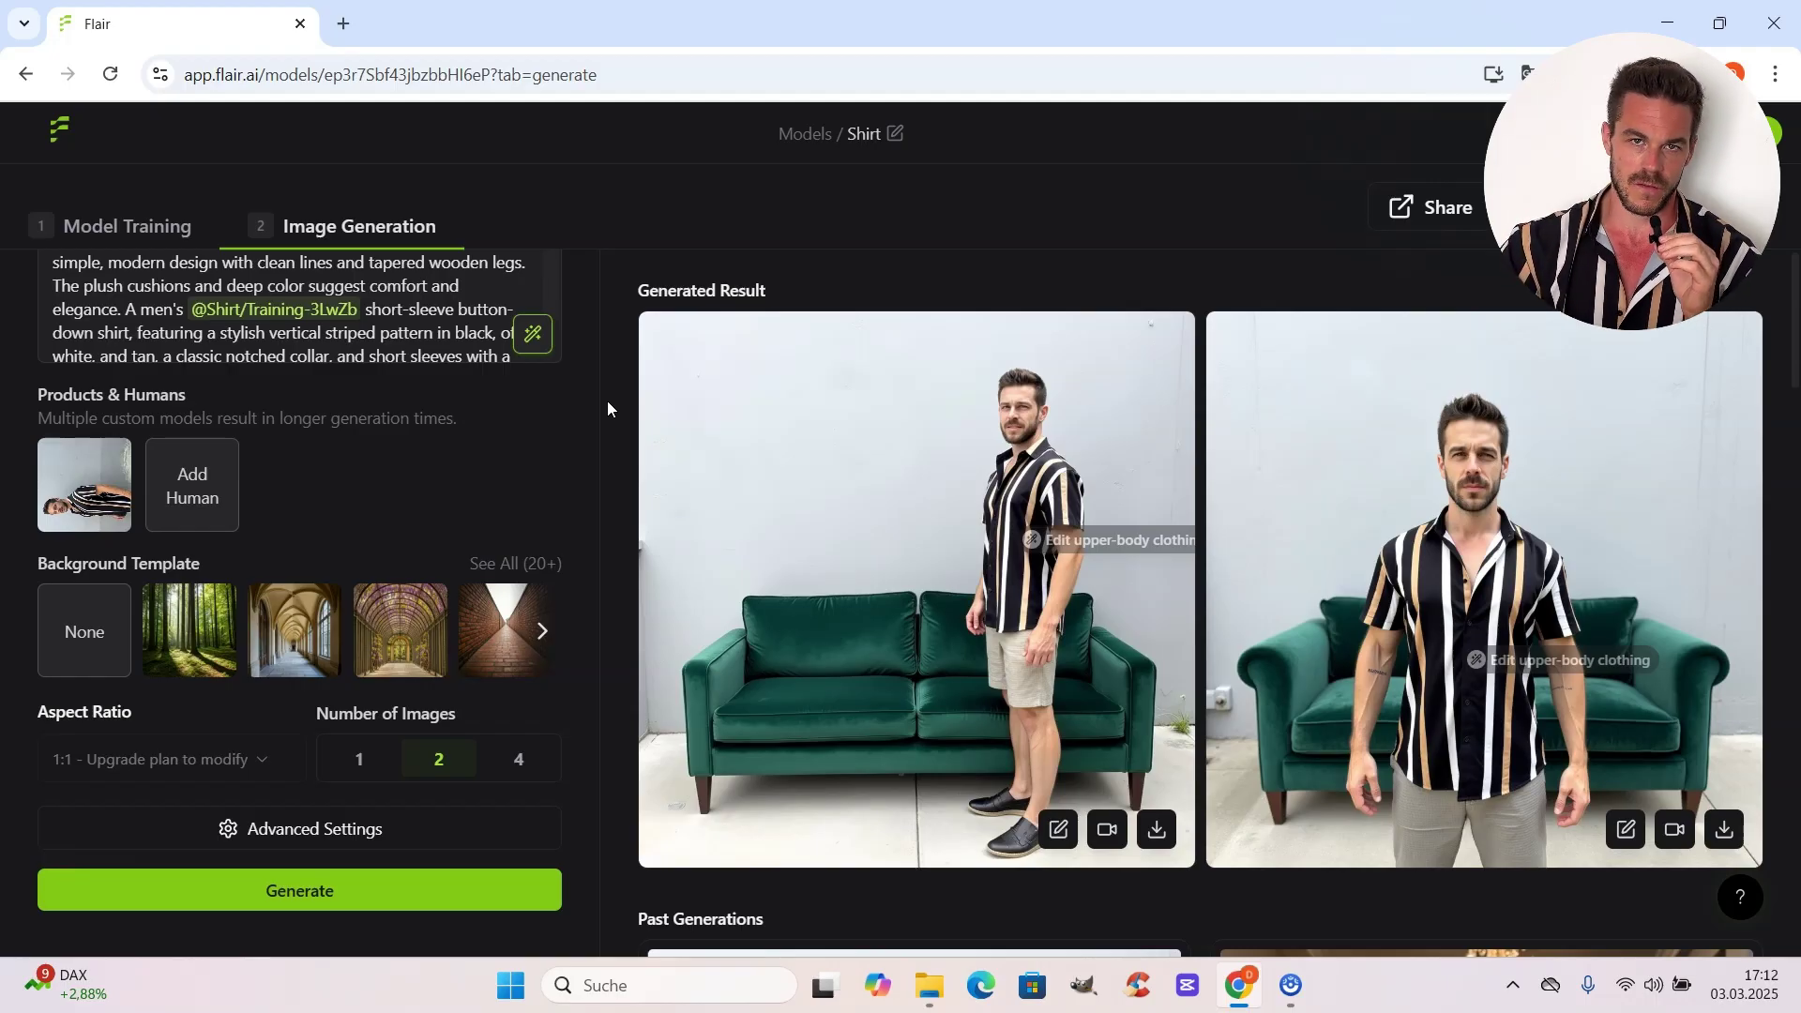
click(537, 489)
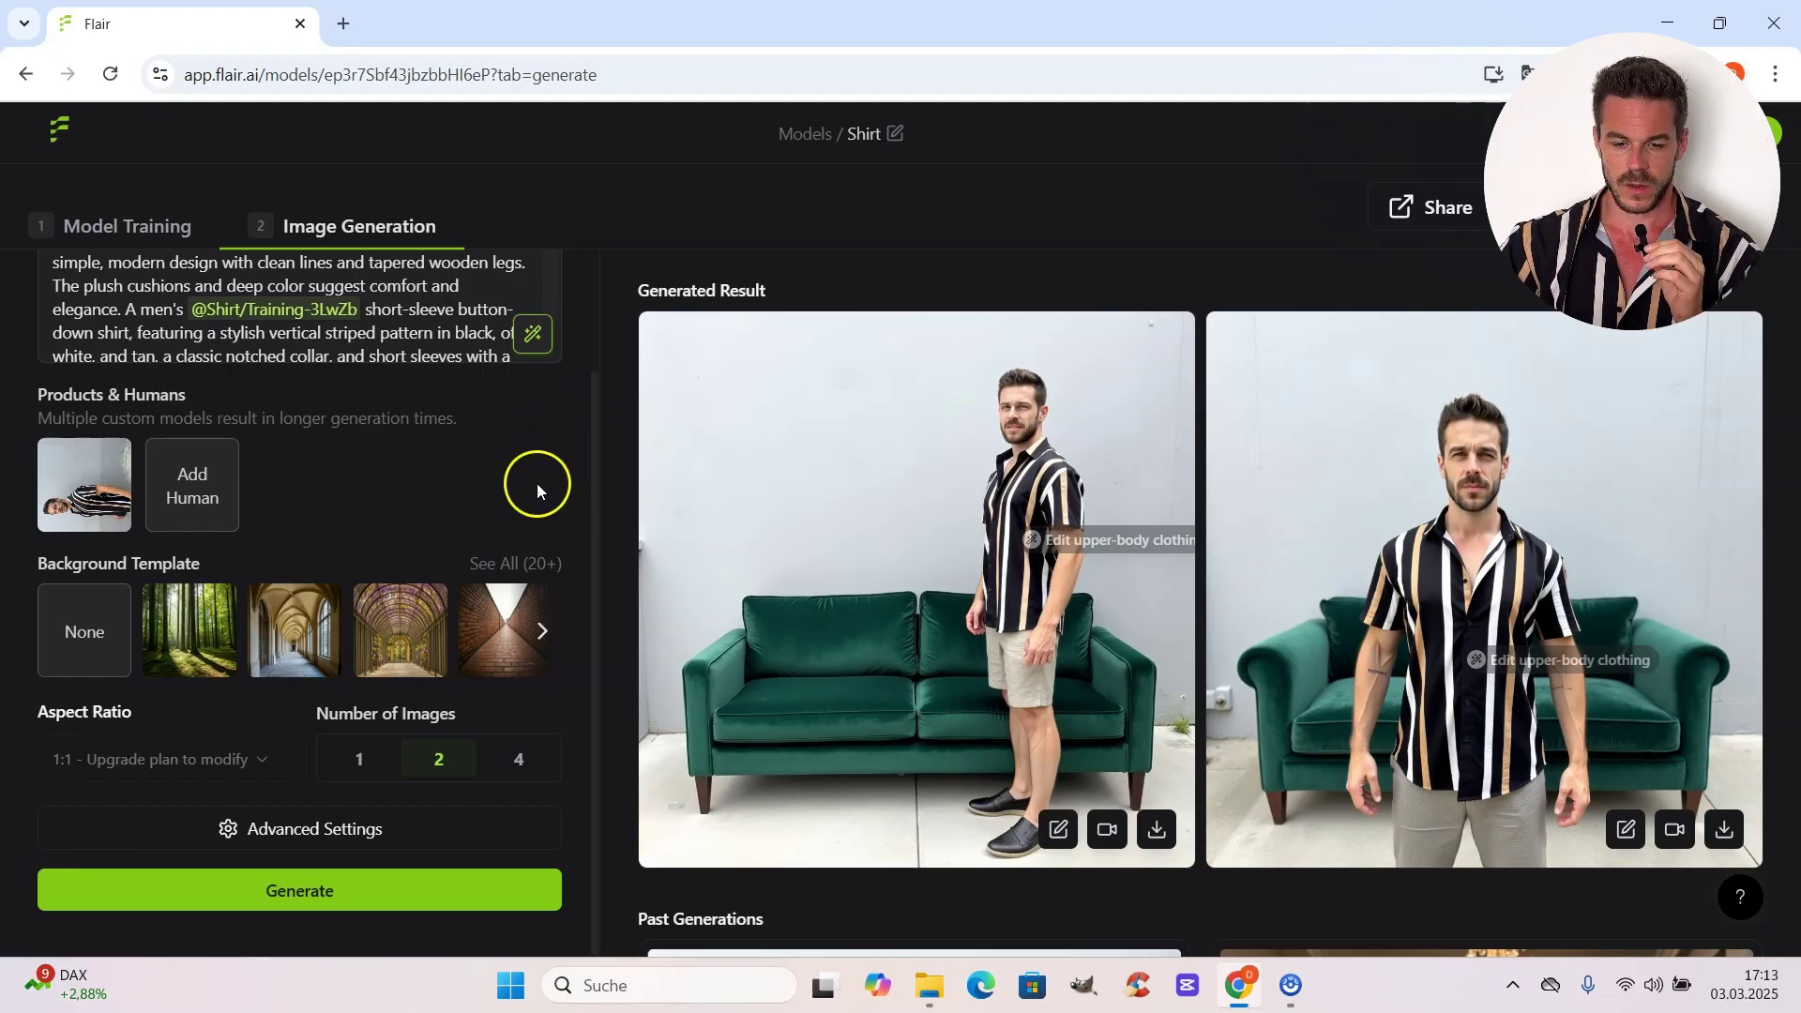
Browse all background templates, apply the sunset city street with tall brownstone buildings, and generate two images of the shirt.
click(519, 565)
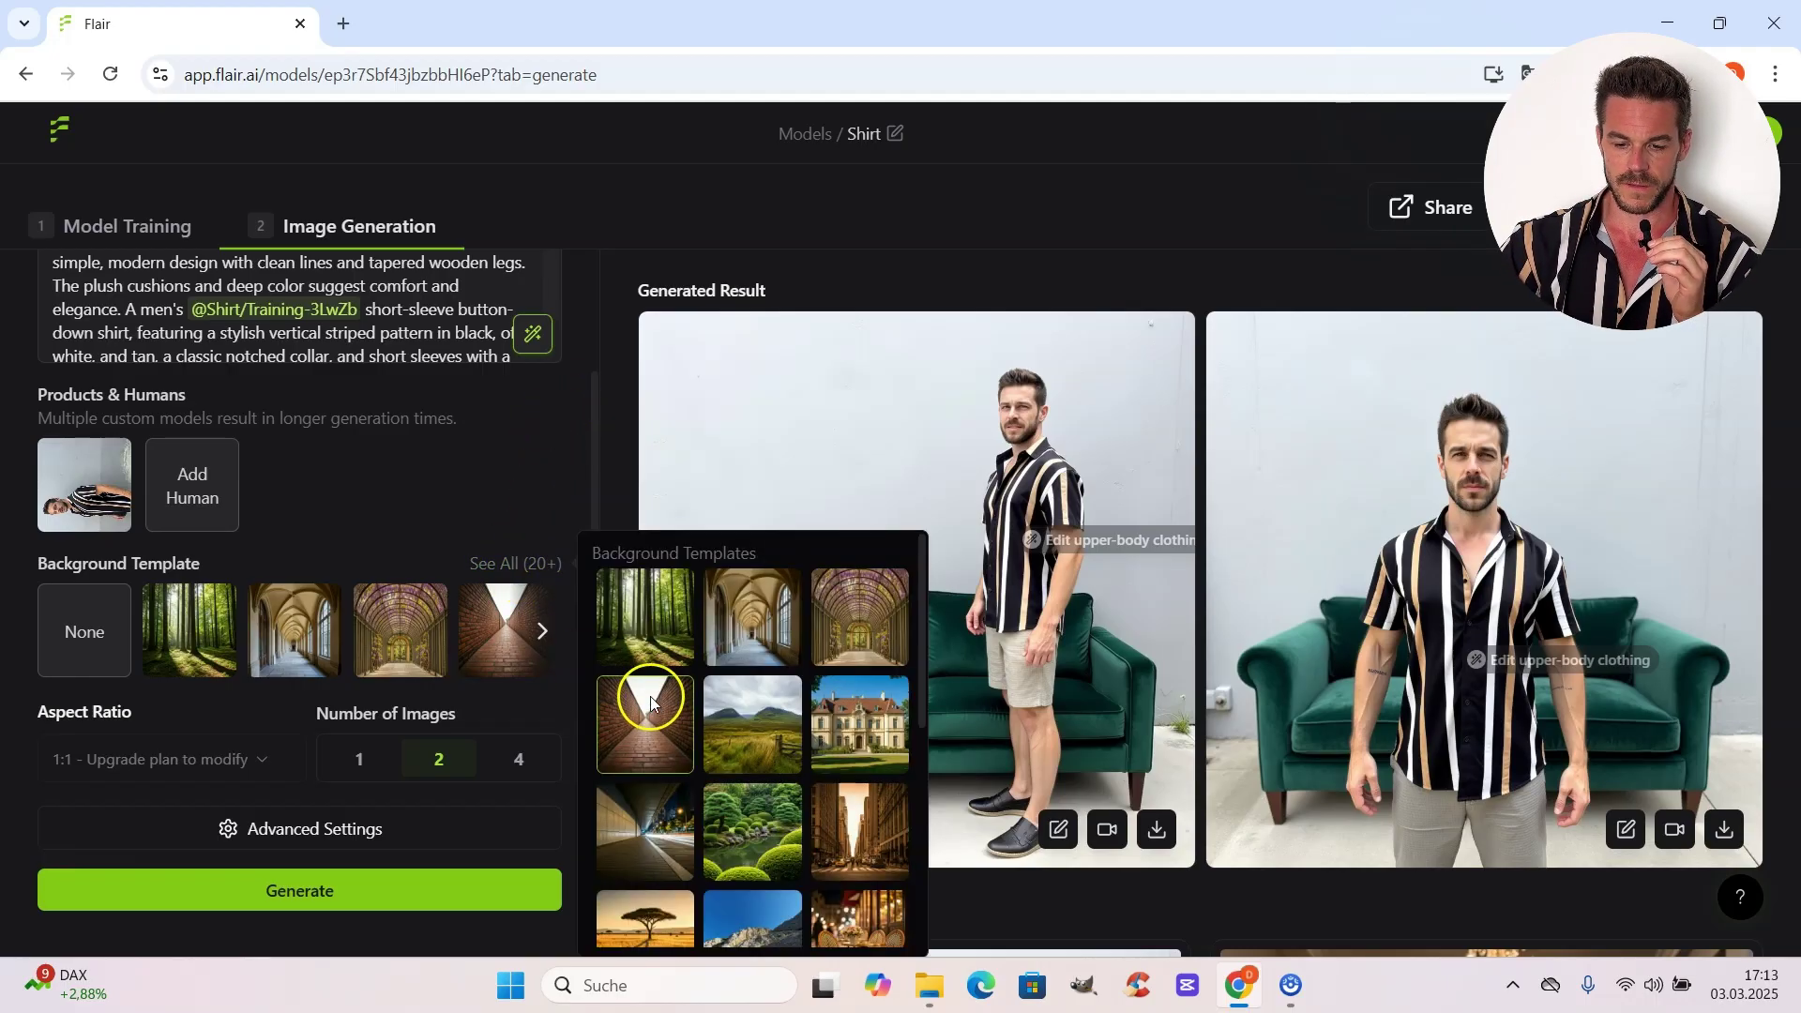
scroll(677, 694, down, 1)
scroll(677, 687, down, 5)
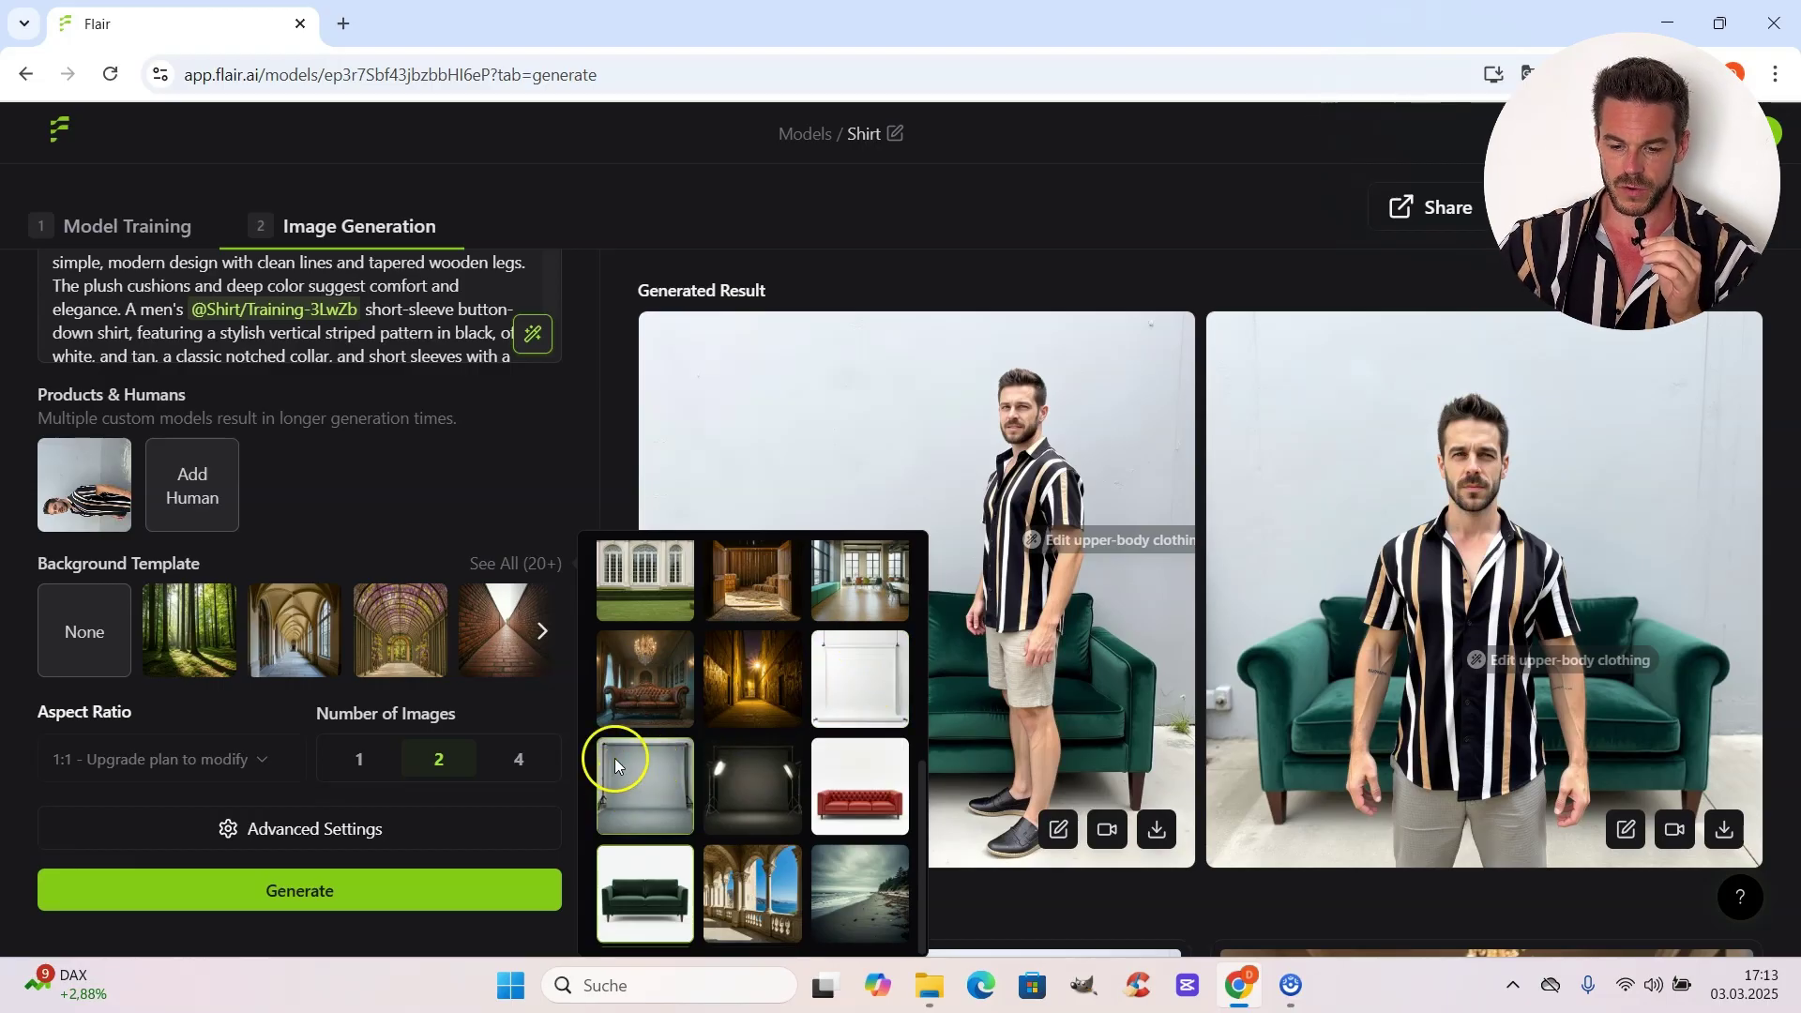
scroll(732, 713, up, 1)
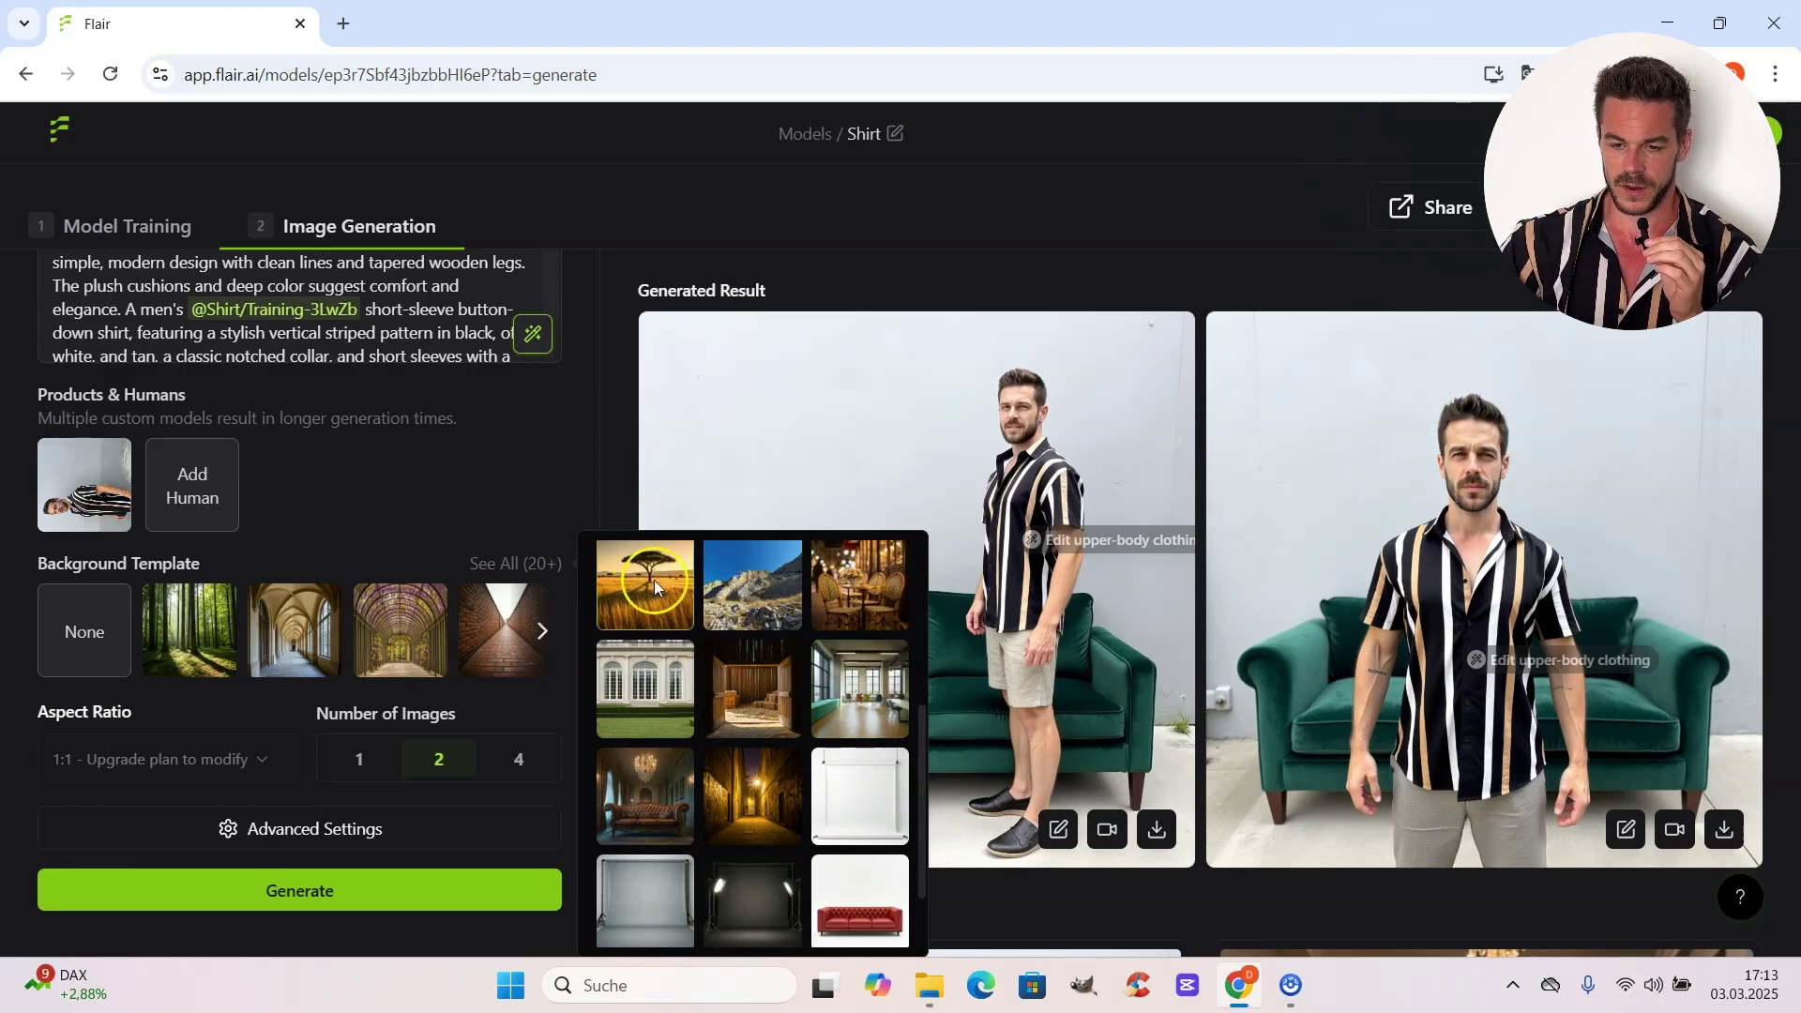
scroll(747, 763, down, 2)
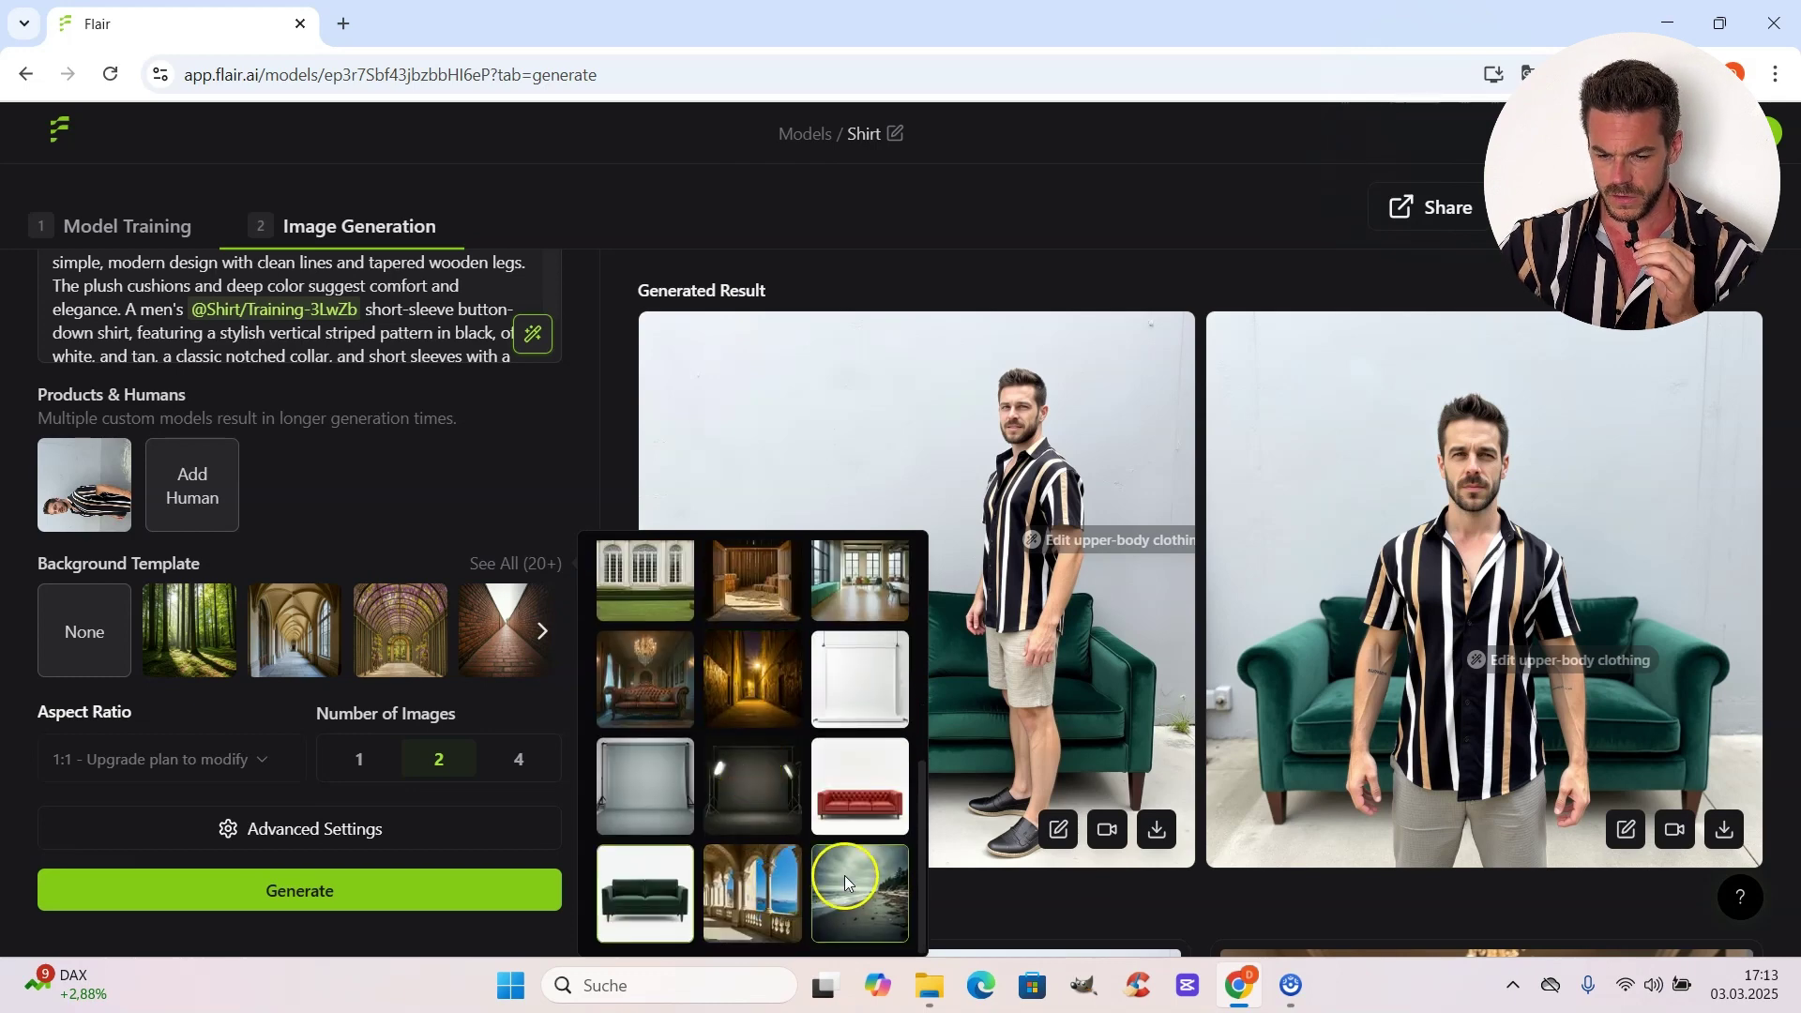
scroll(814, 852, up, 3)
scroll(807, 891, up, 3)
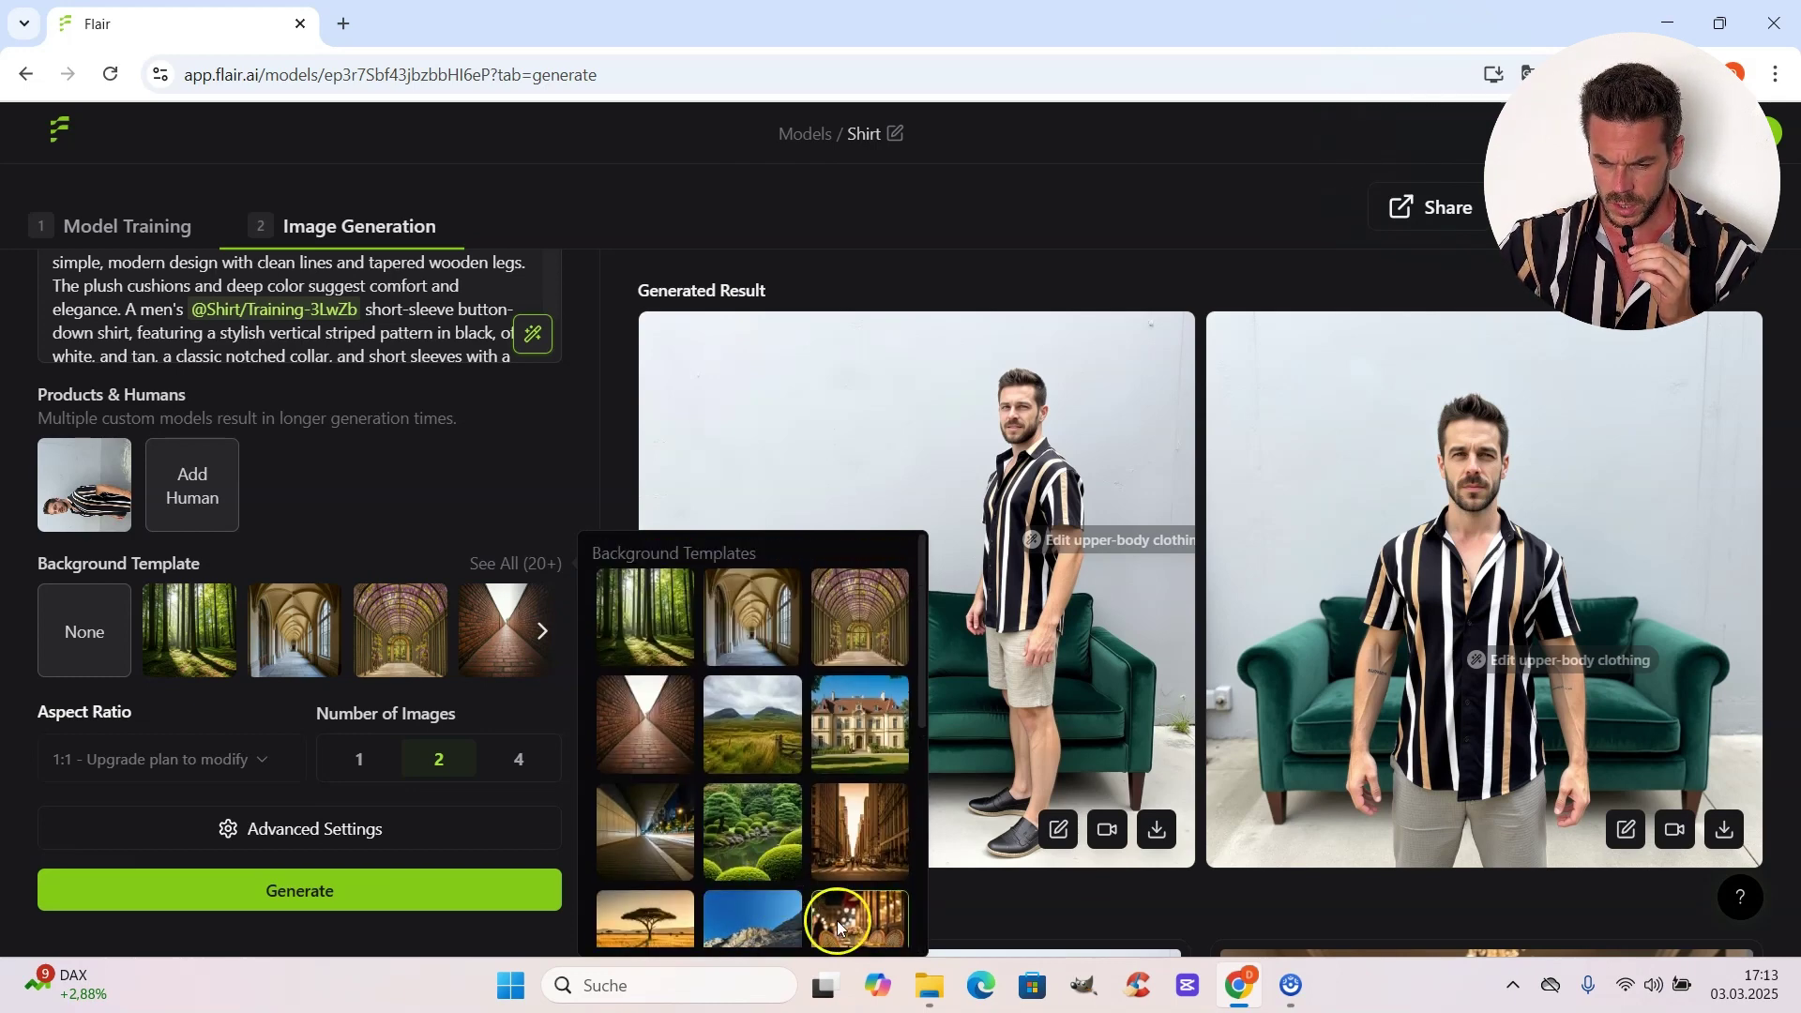
click(865, 827)
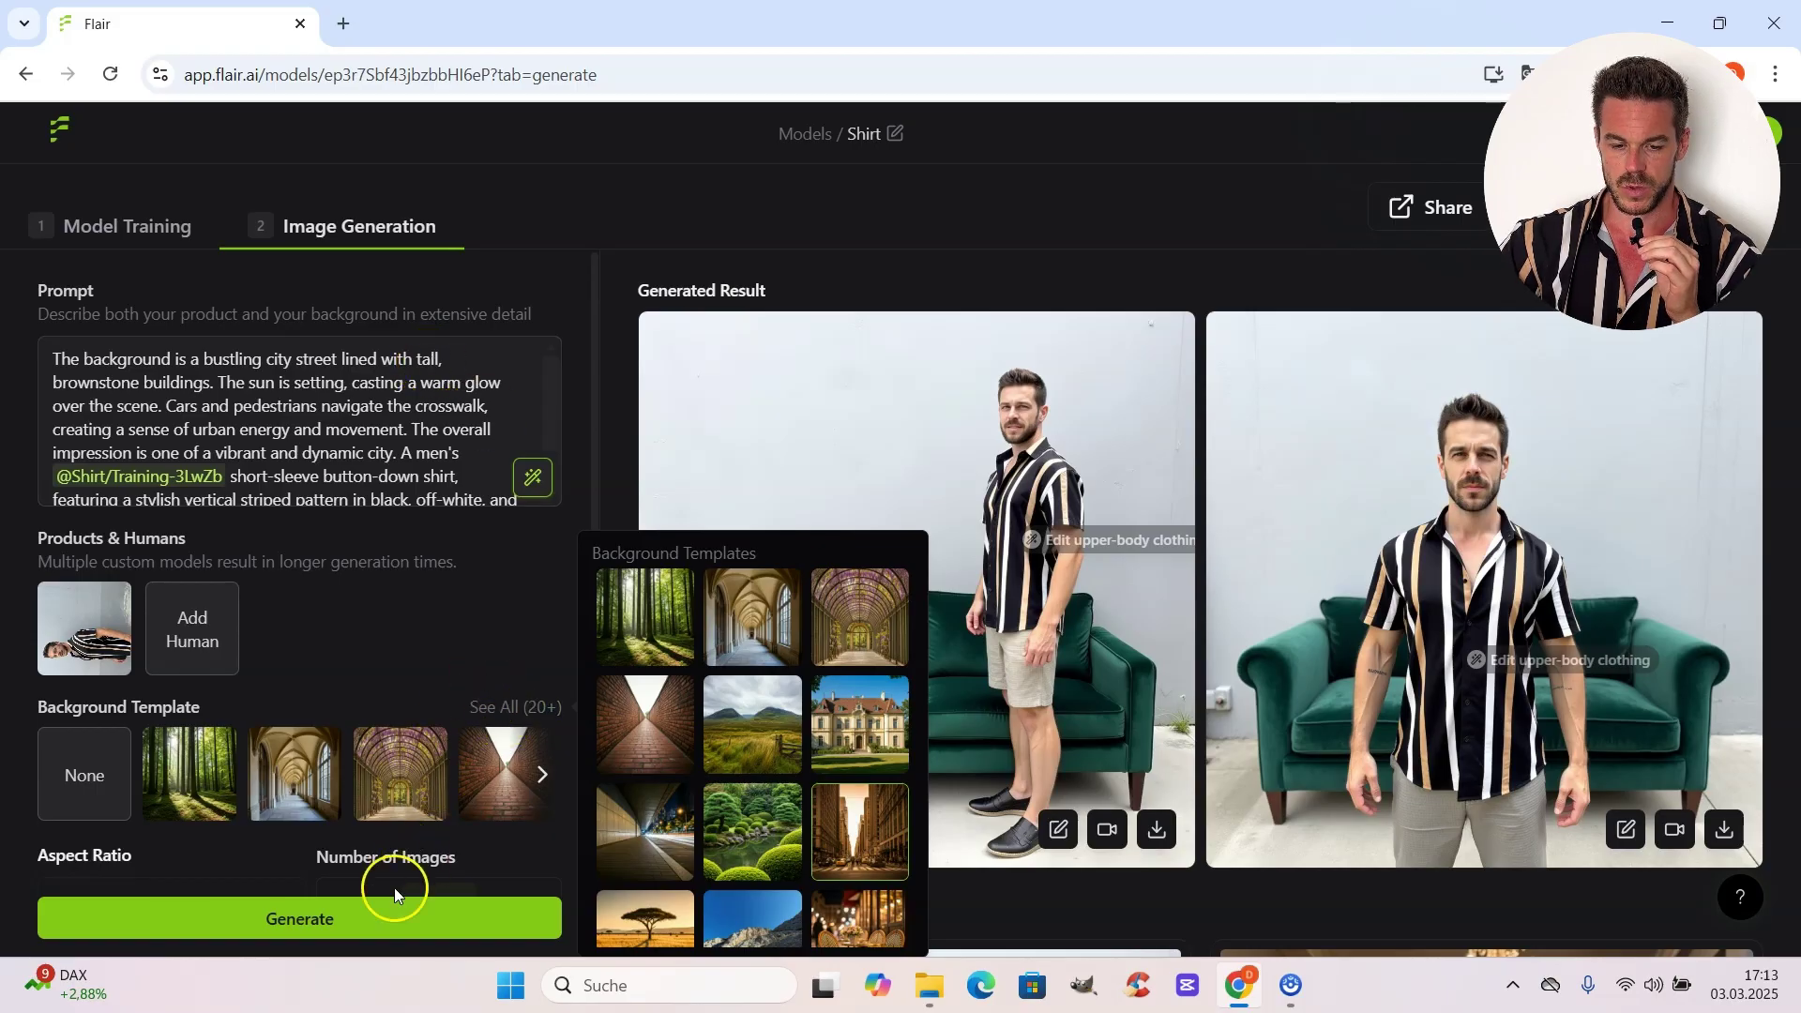
click(333, 922)
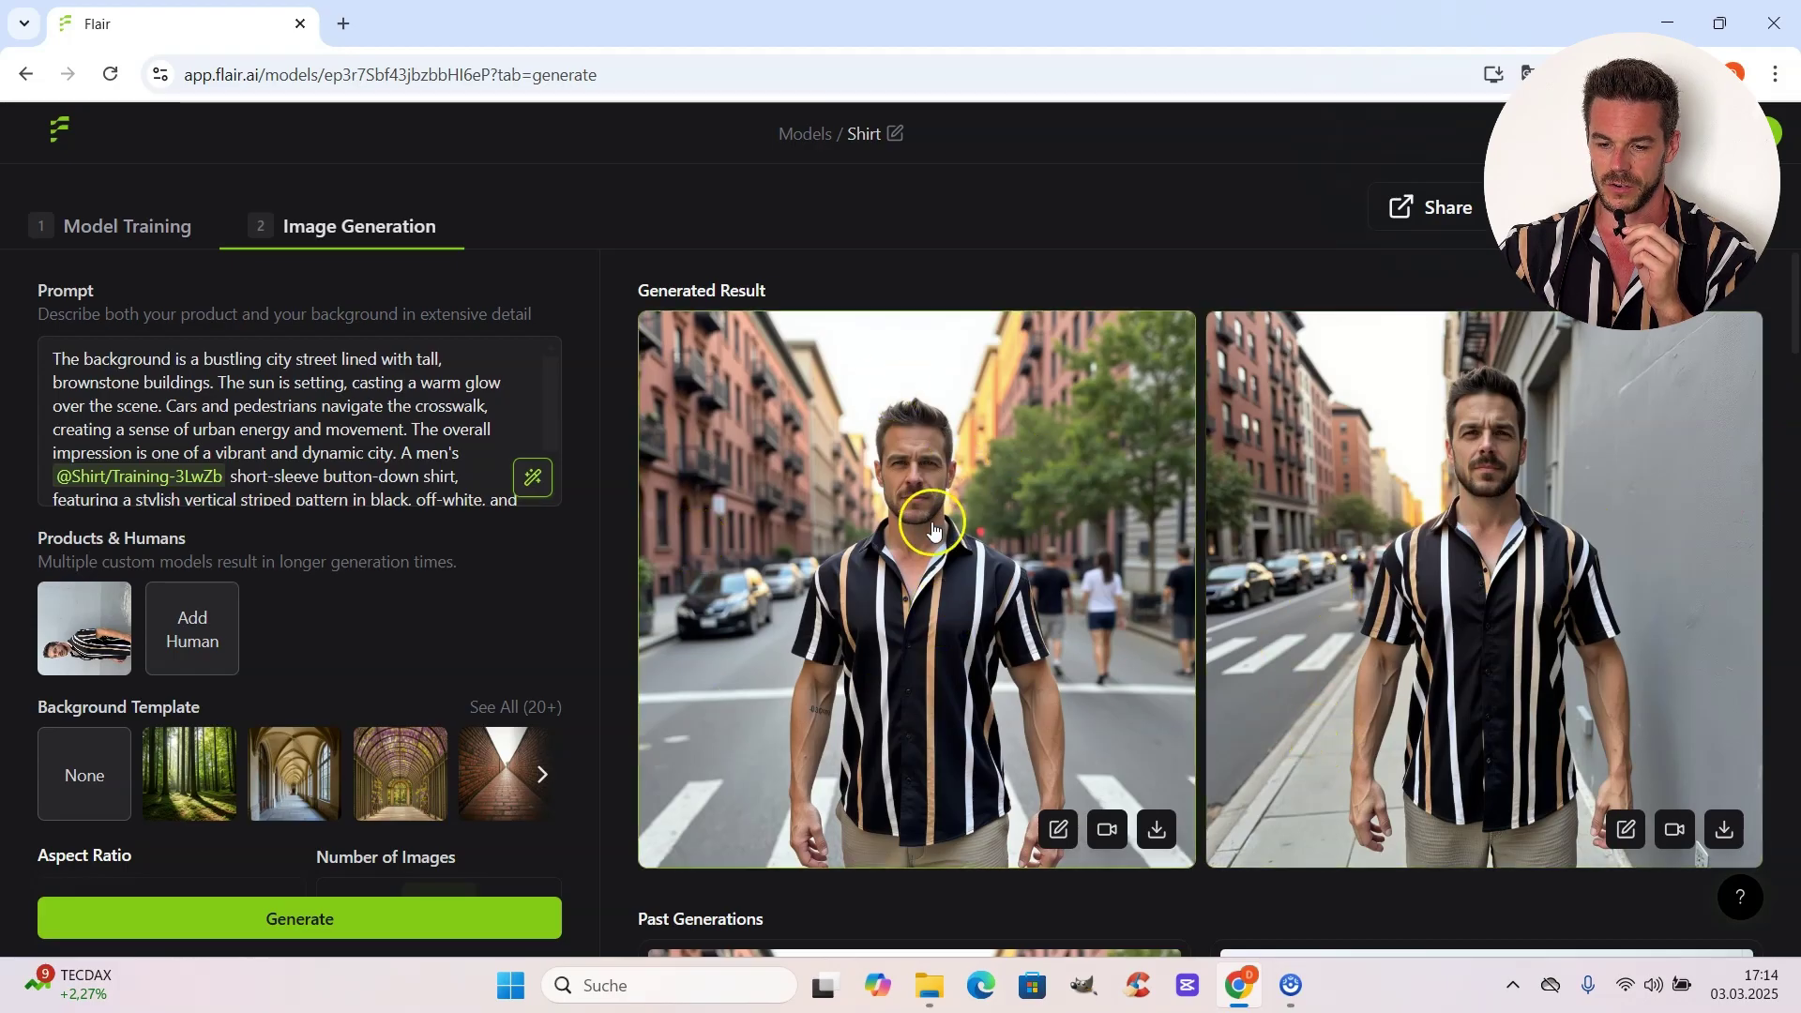
Inspect both generated city street images of the shirt, viewing the first one enlarged with its image editing tools.
click(1054, 472)
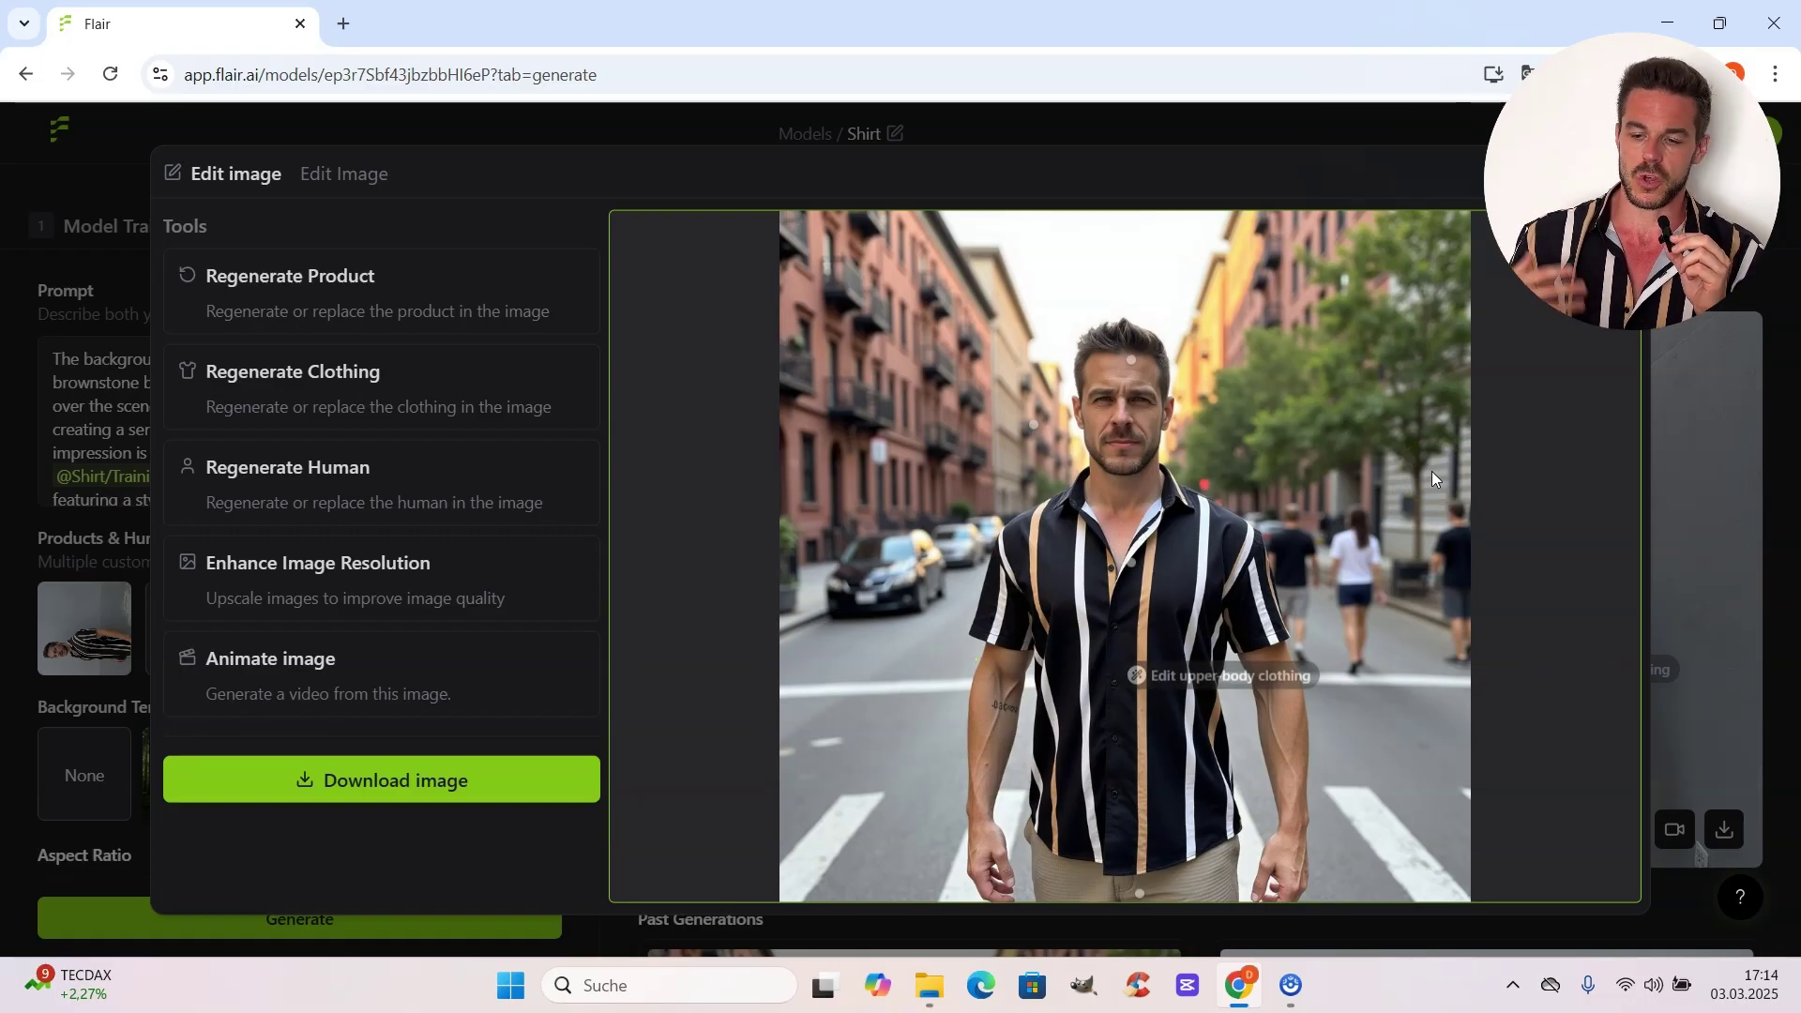
key(Escape)
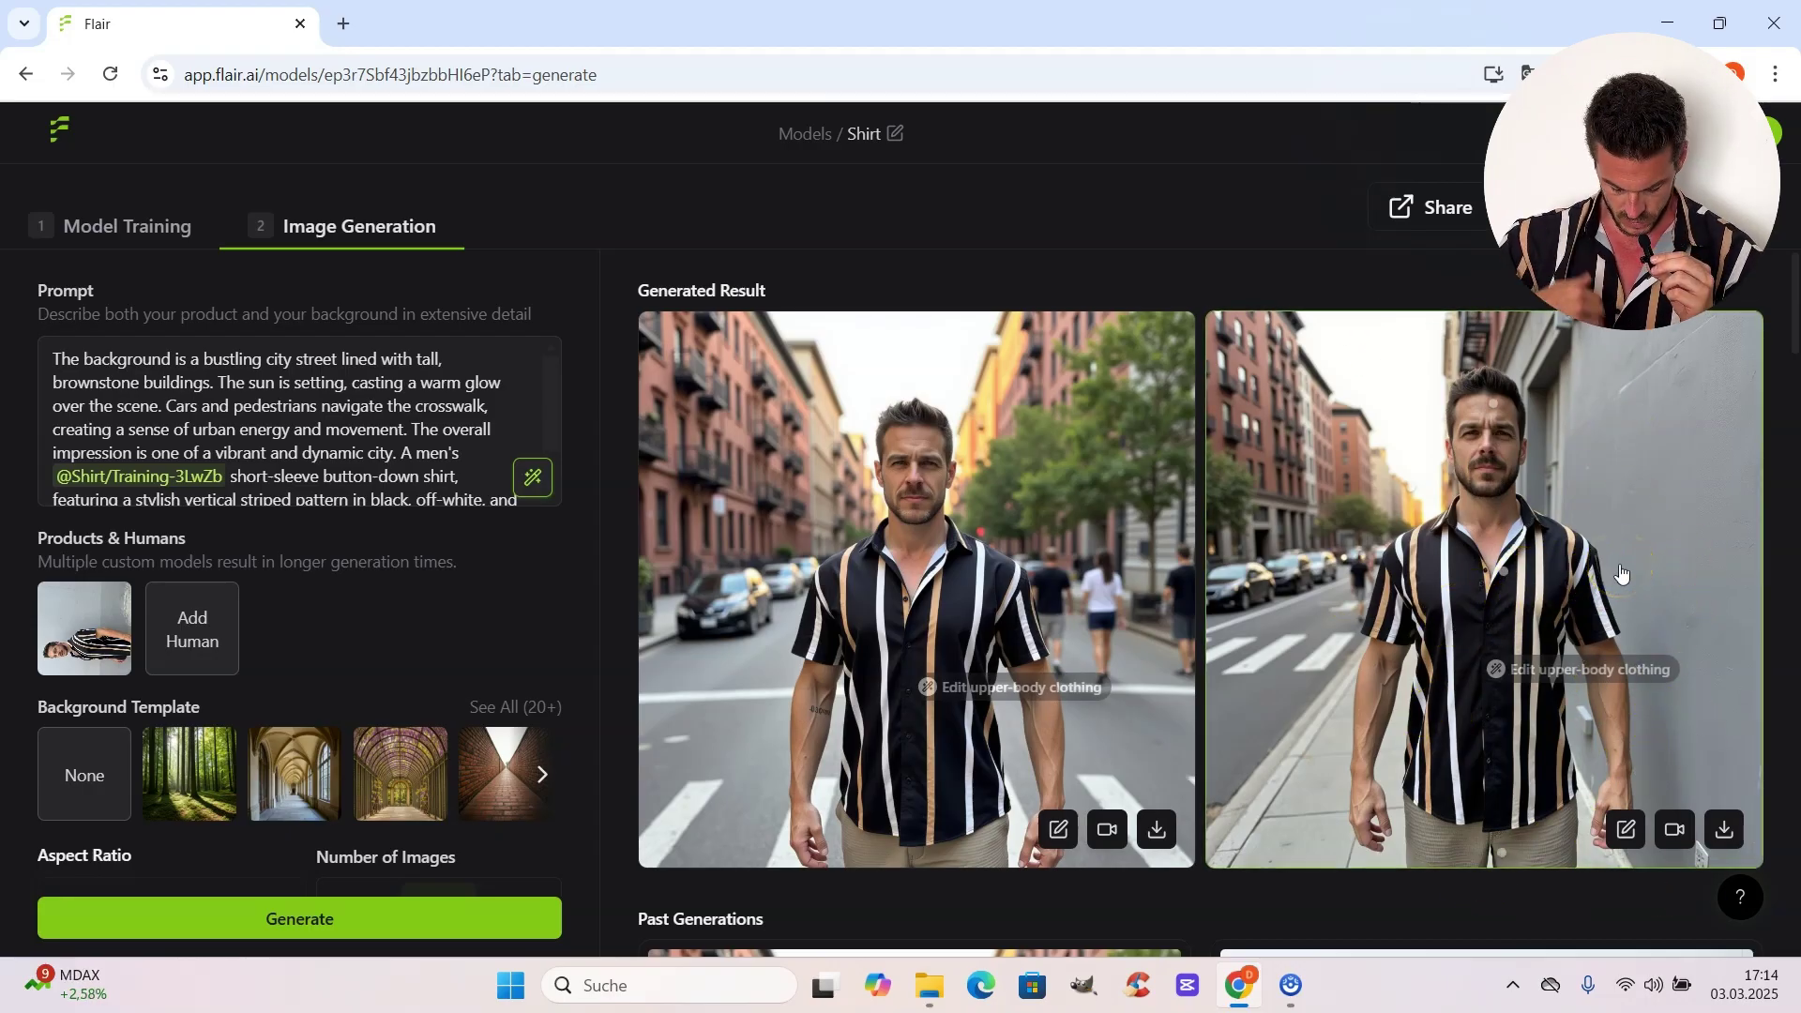
click(1529, 631)
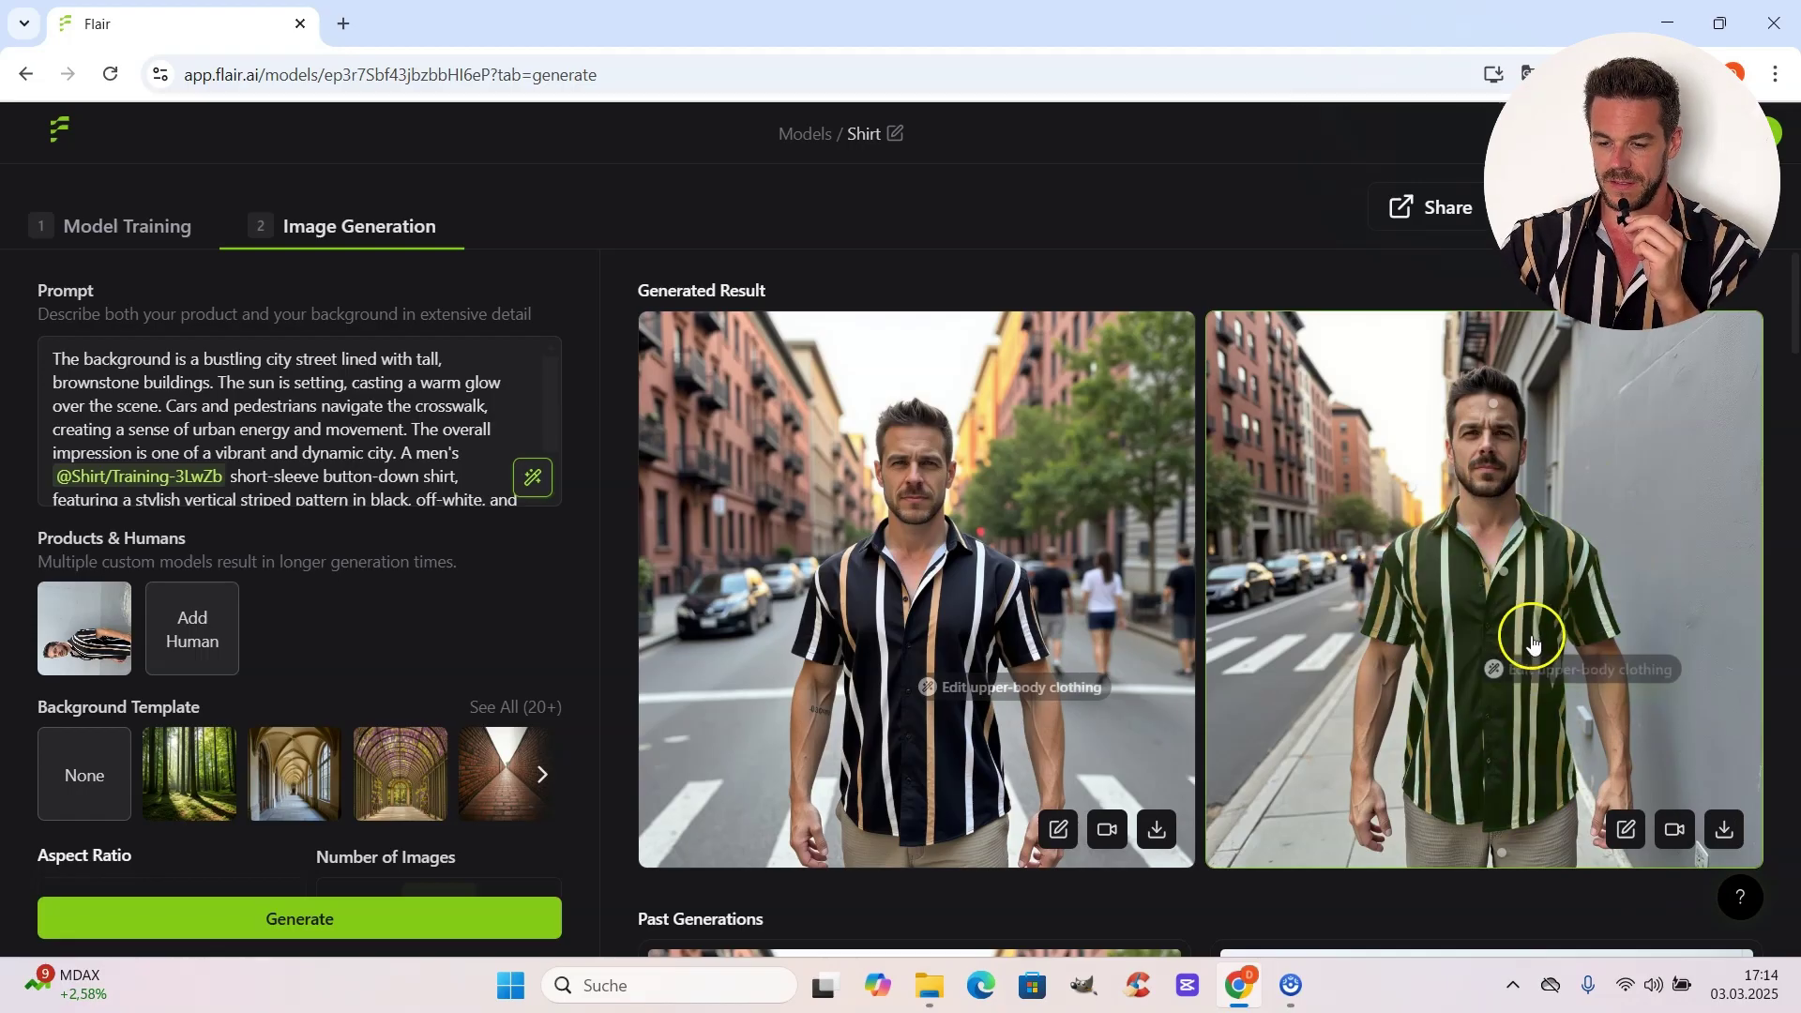
Review the past generations of the shirt, comparing the street, green sofa, chandelier room and savanna images and their prompts.
scroll(1560, 563, down, 5)
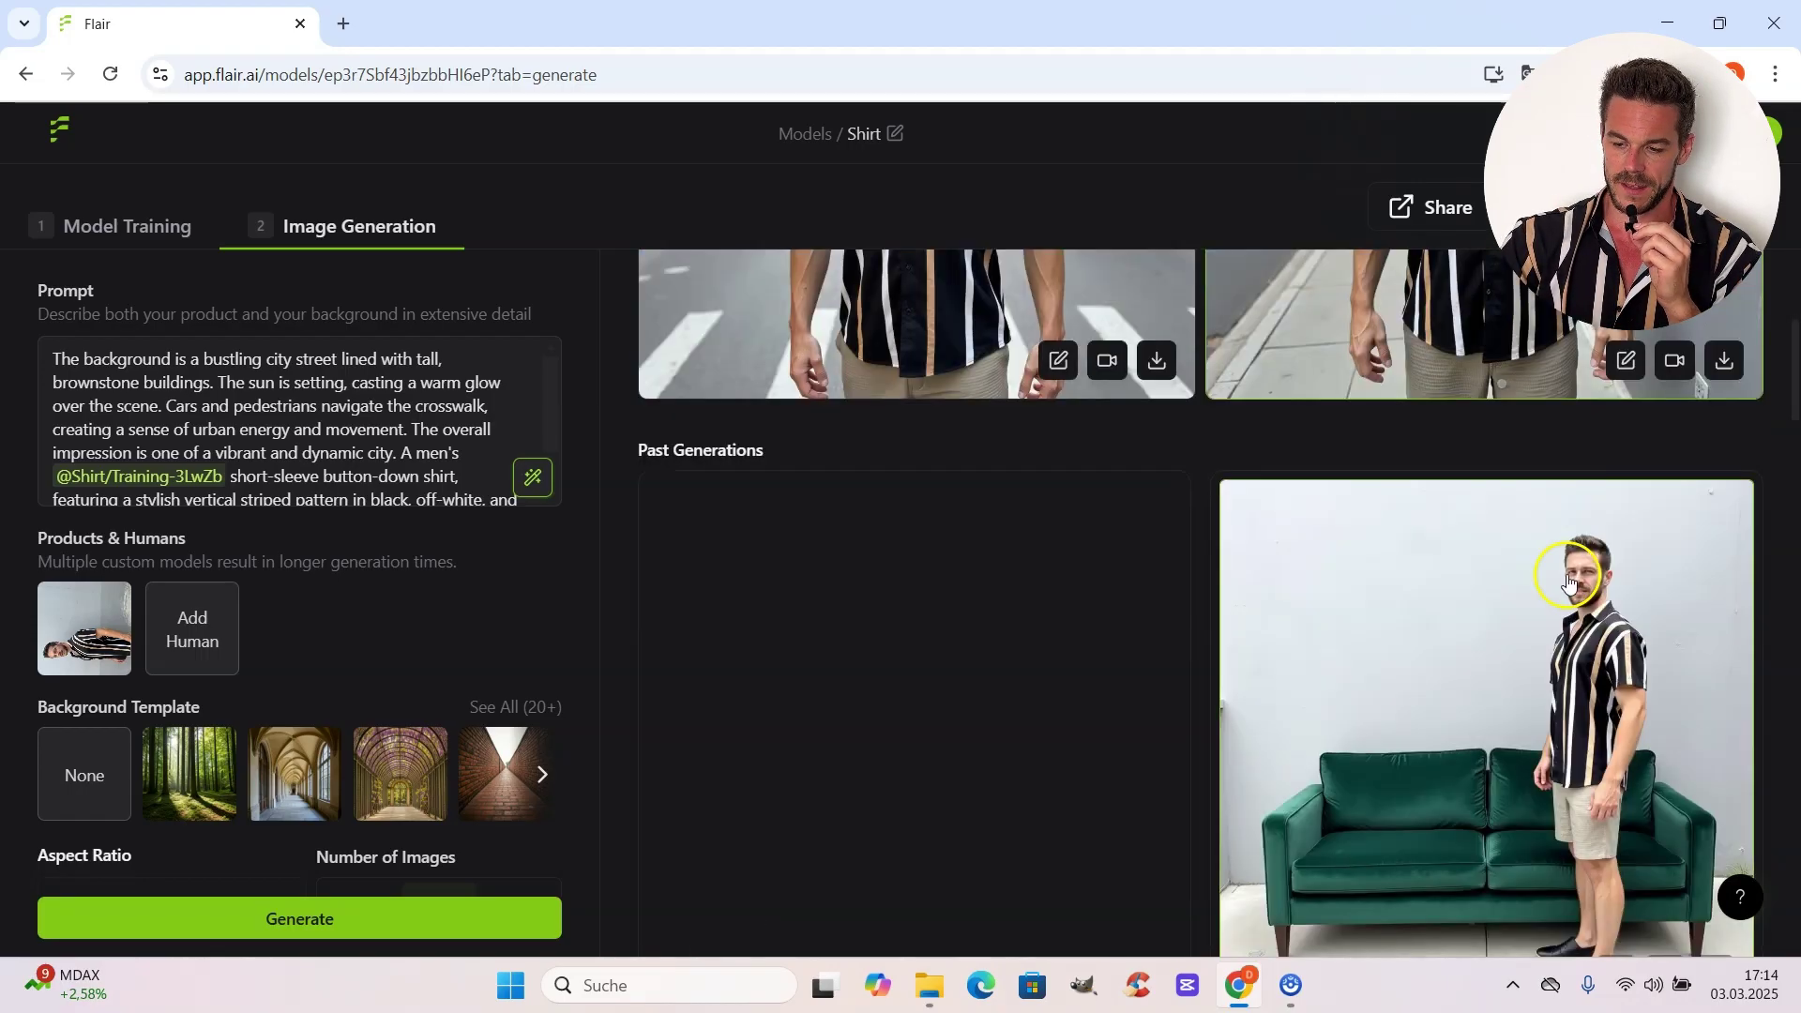
scroll(1684, 525, down, 3)
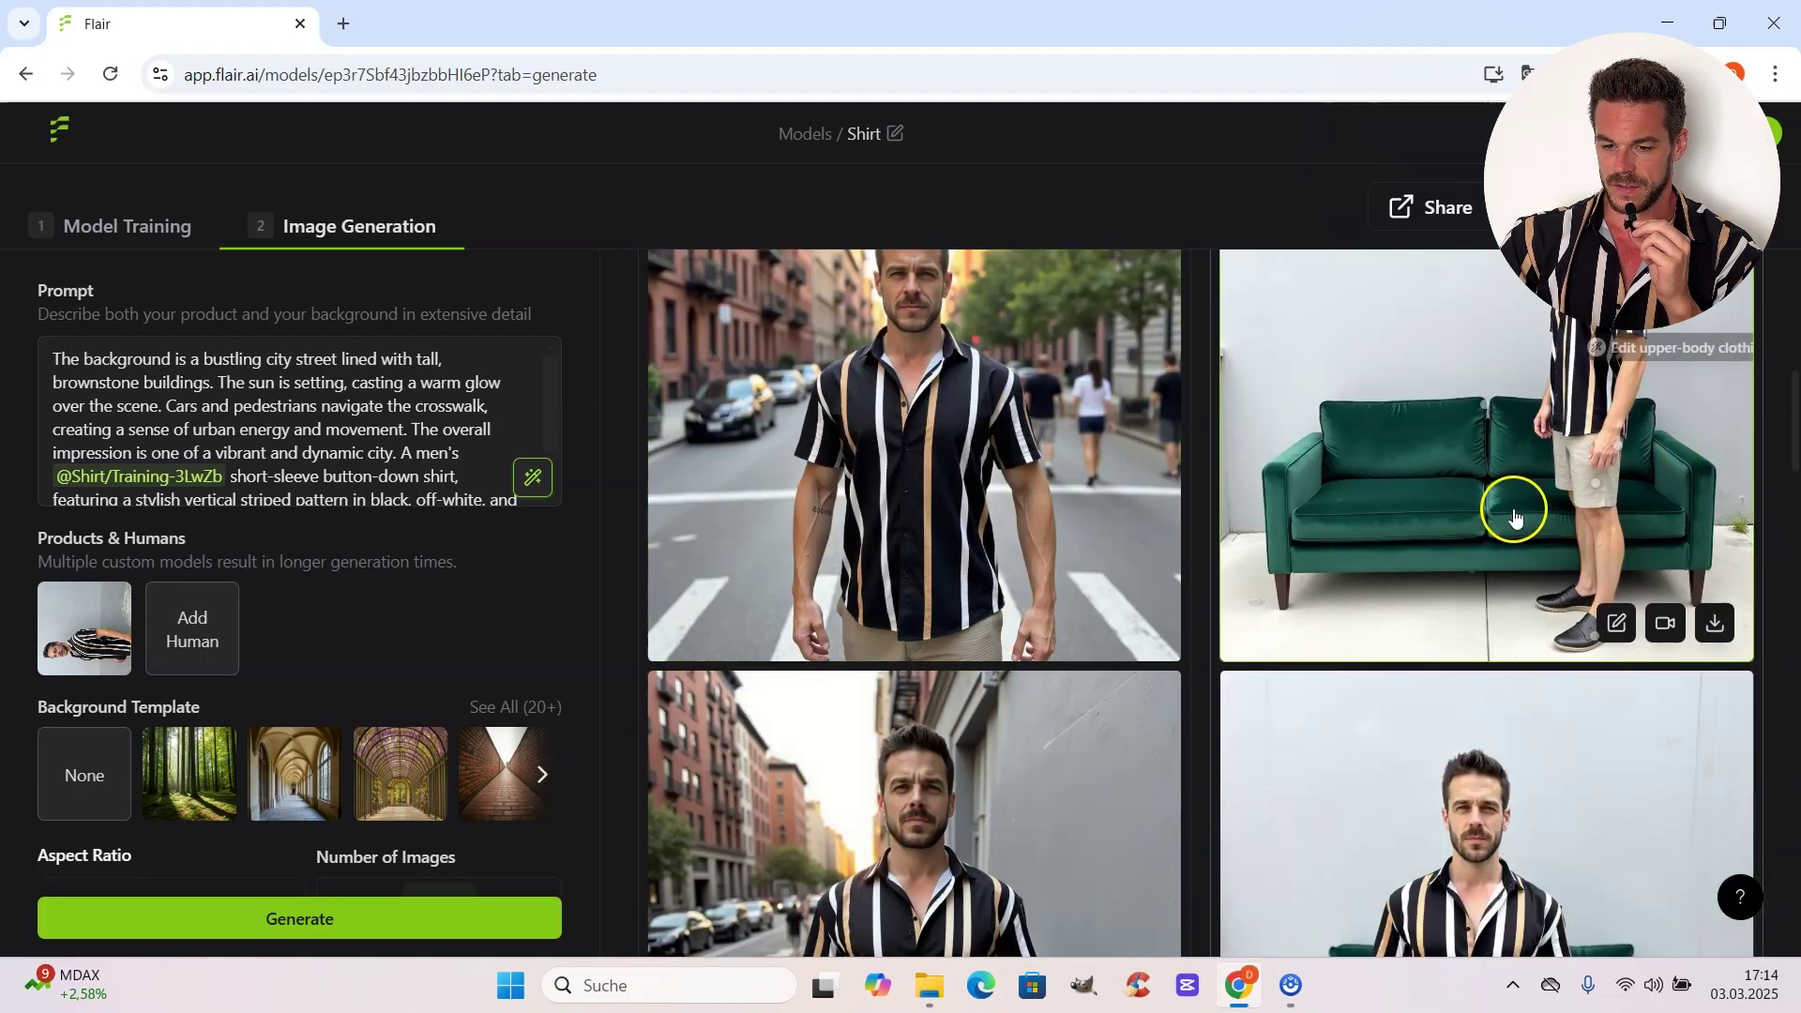
scroll(1614, 469, down, 2)
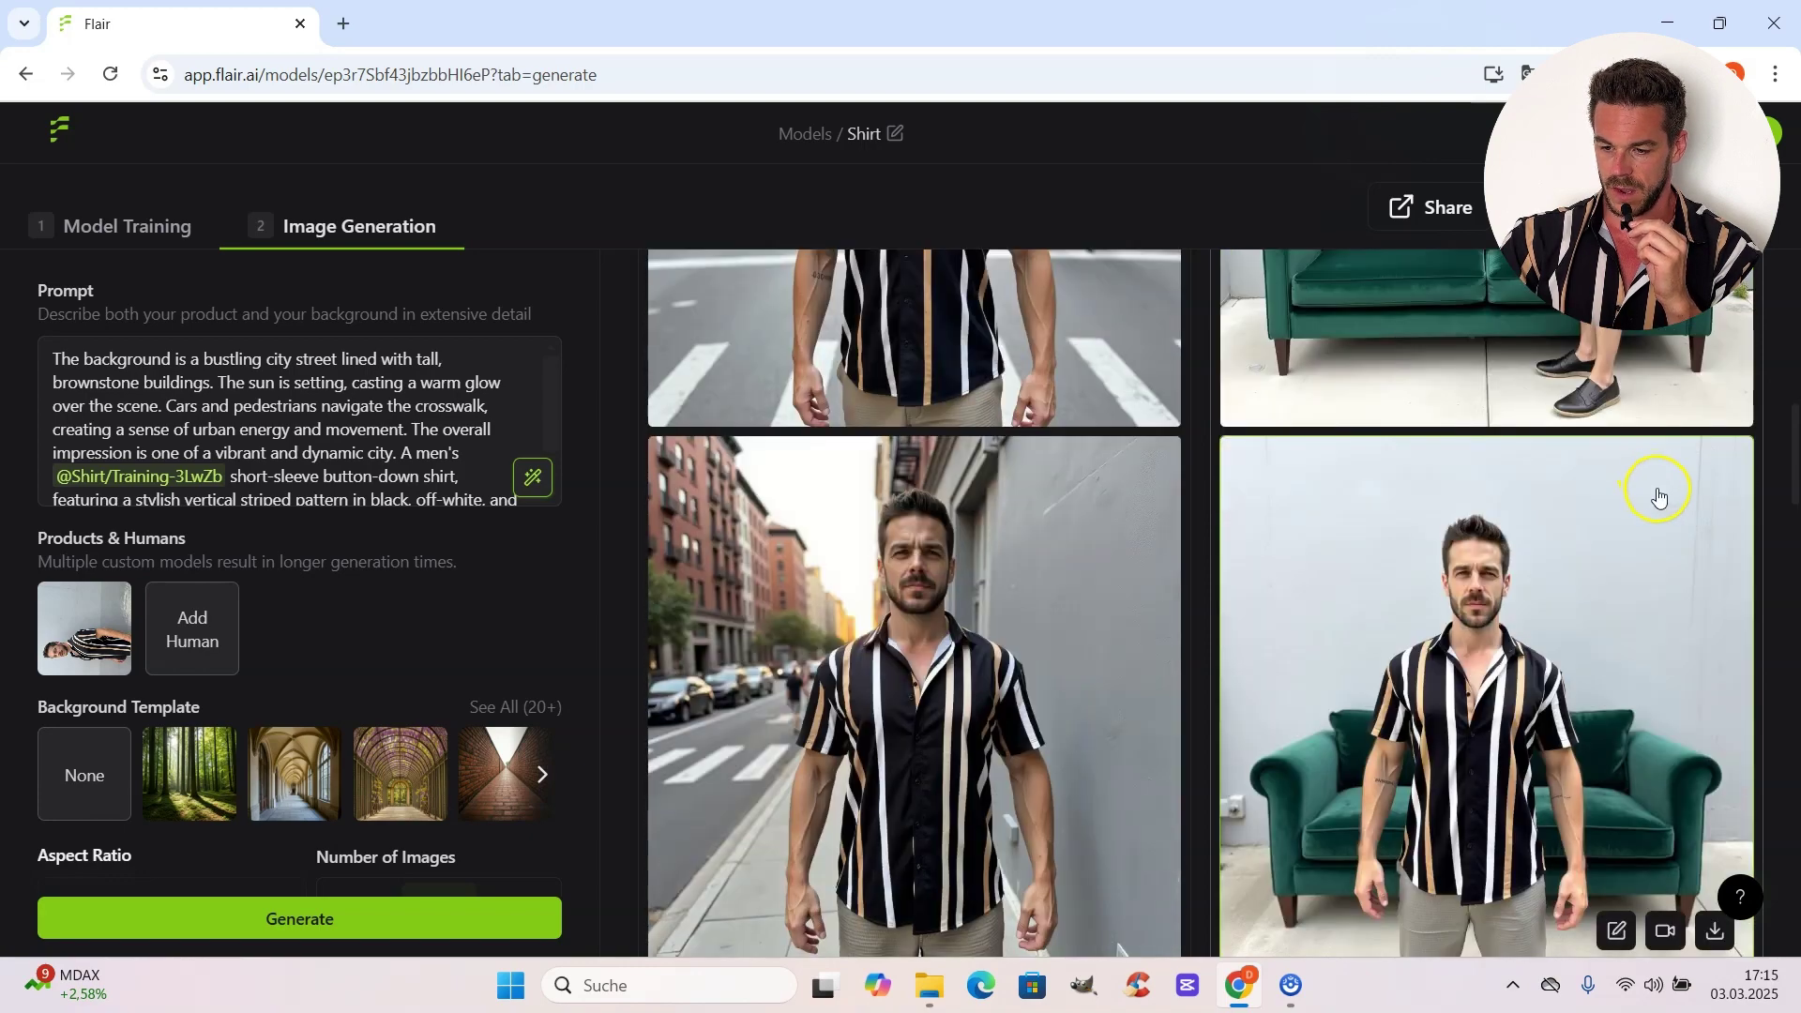
scroll(1655, 492, down, 1)
scroll(1689, 497, down, 1)
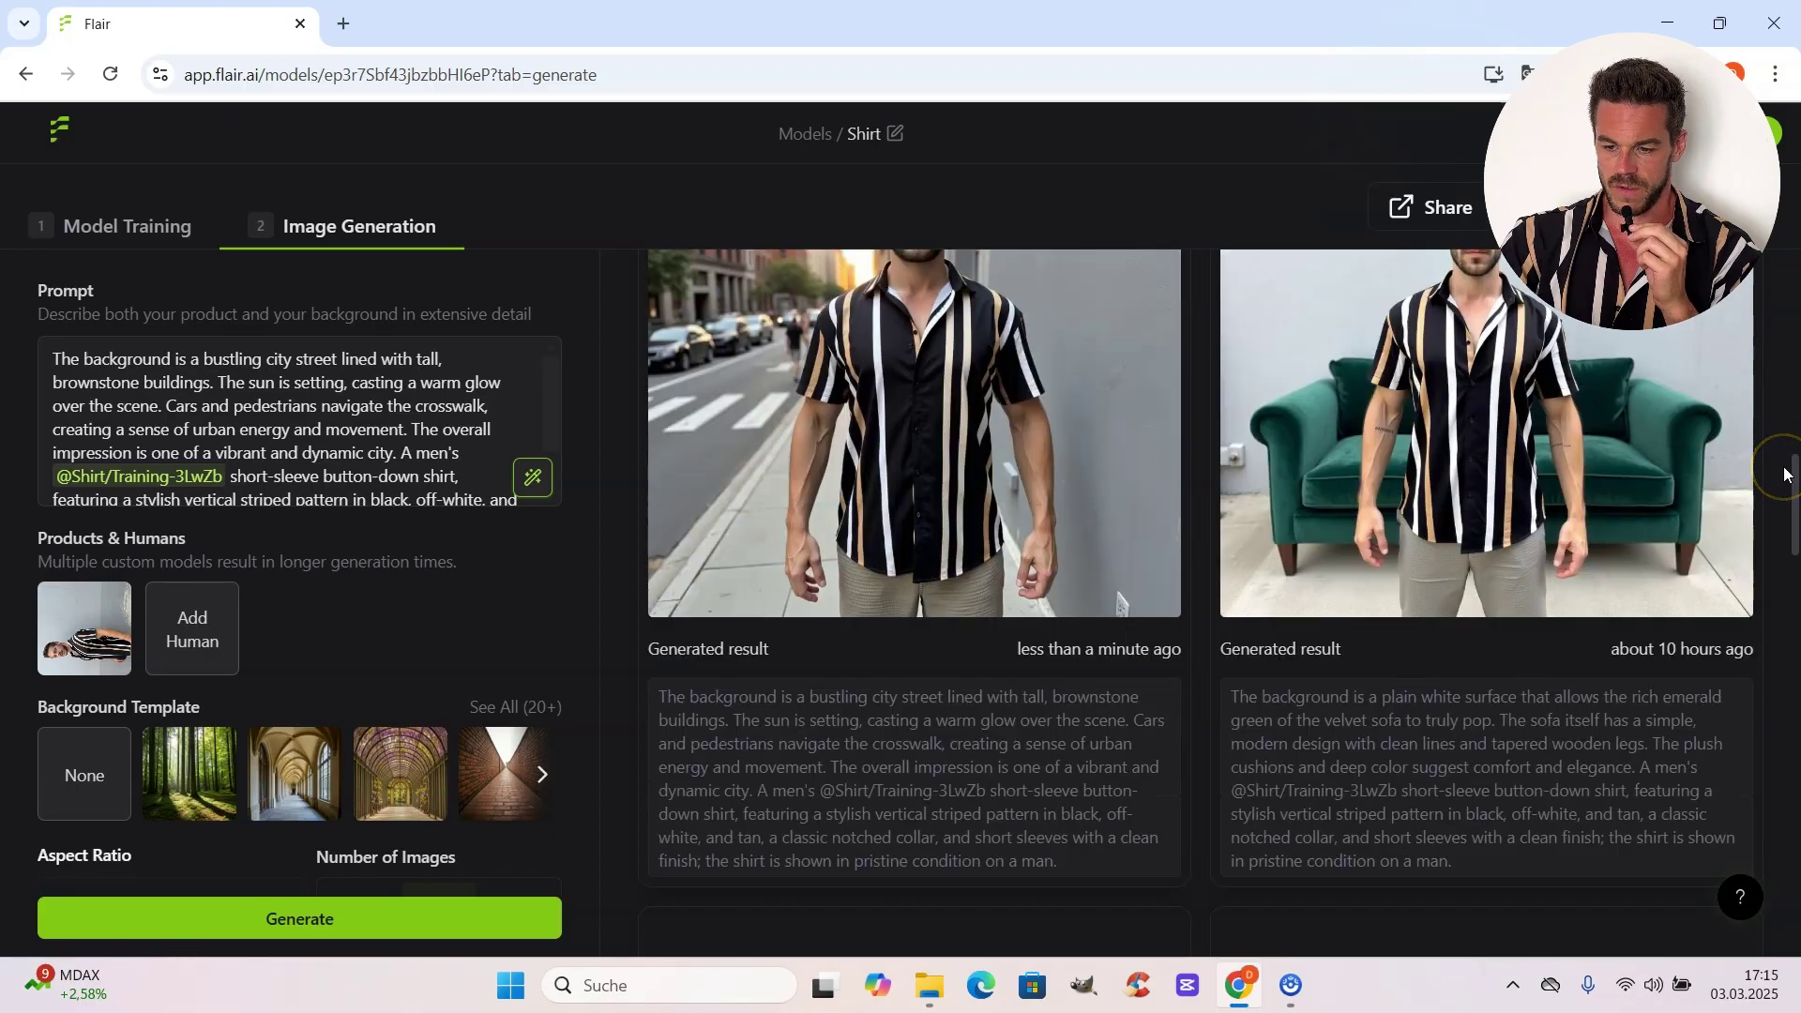
scroll(1787, 476, down, 3)
scroll(1768, 492, down, 2)
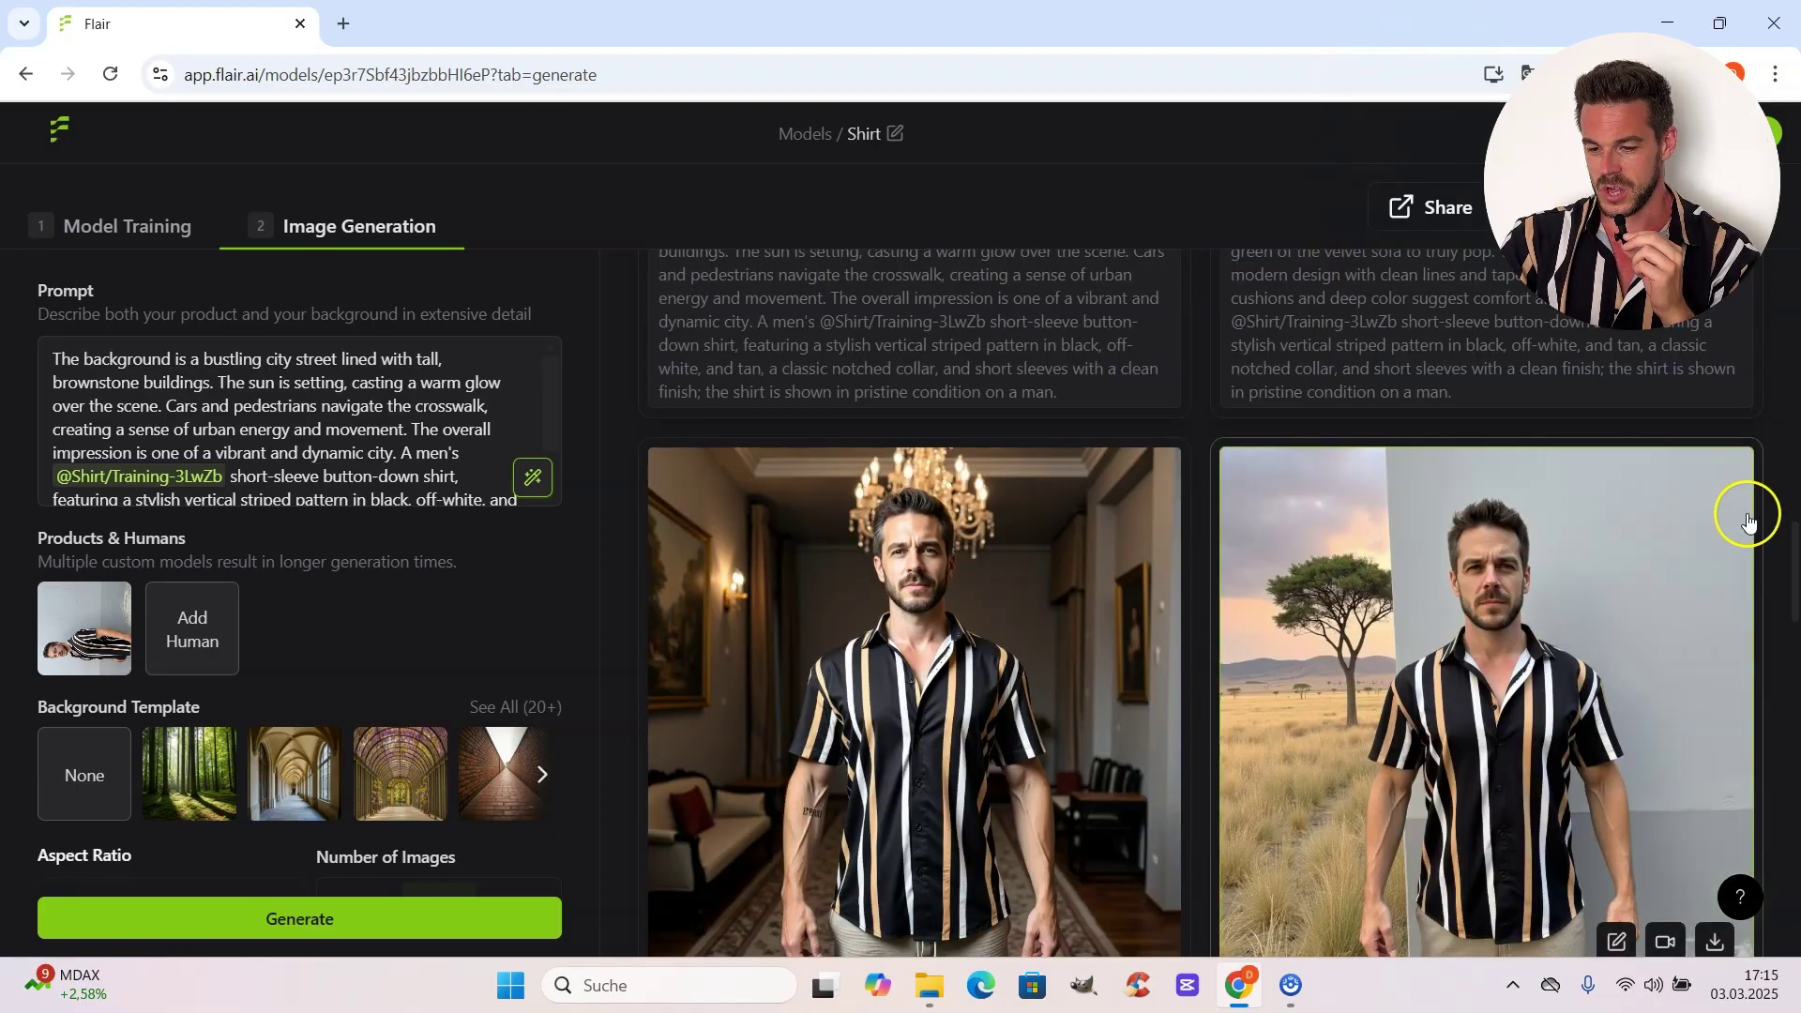
scroll(1772, 585, down, 5)
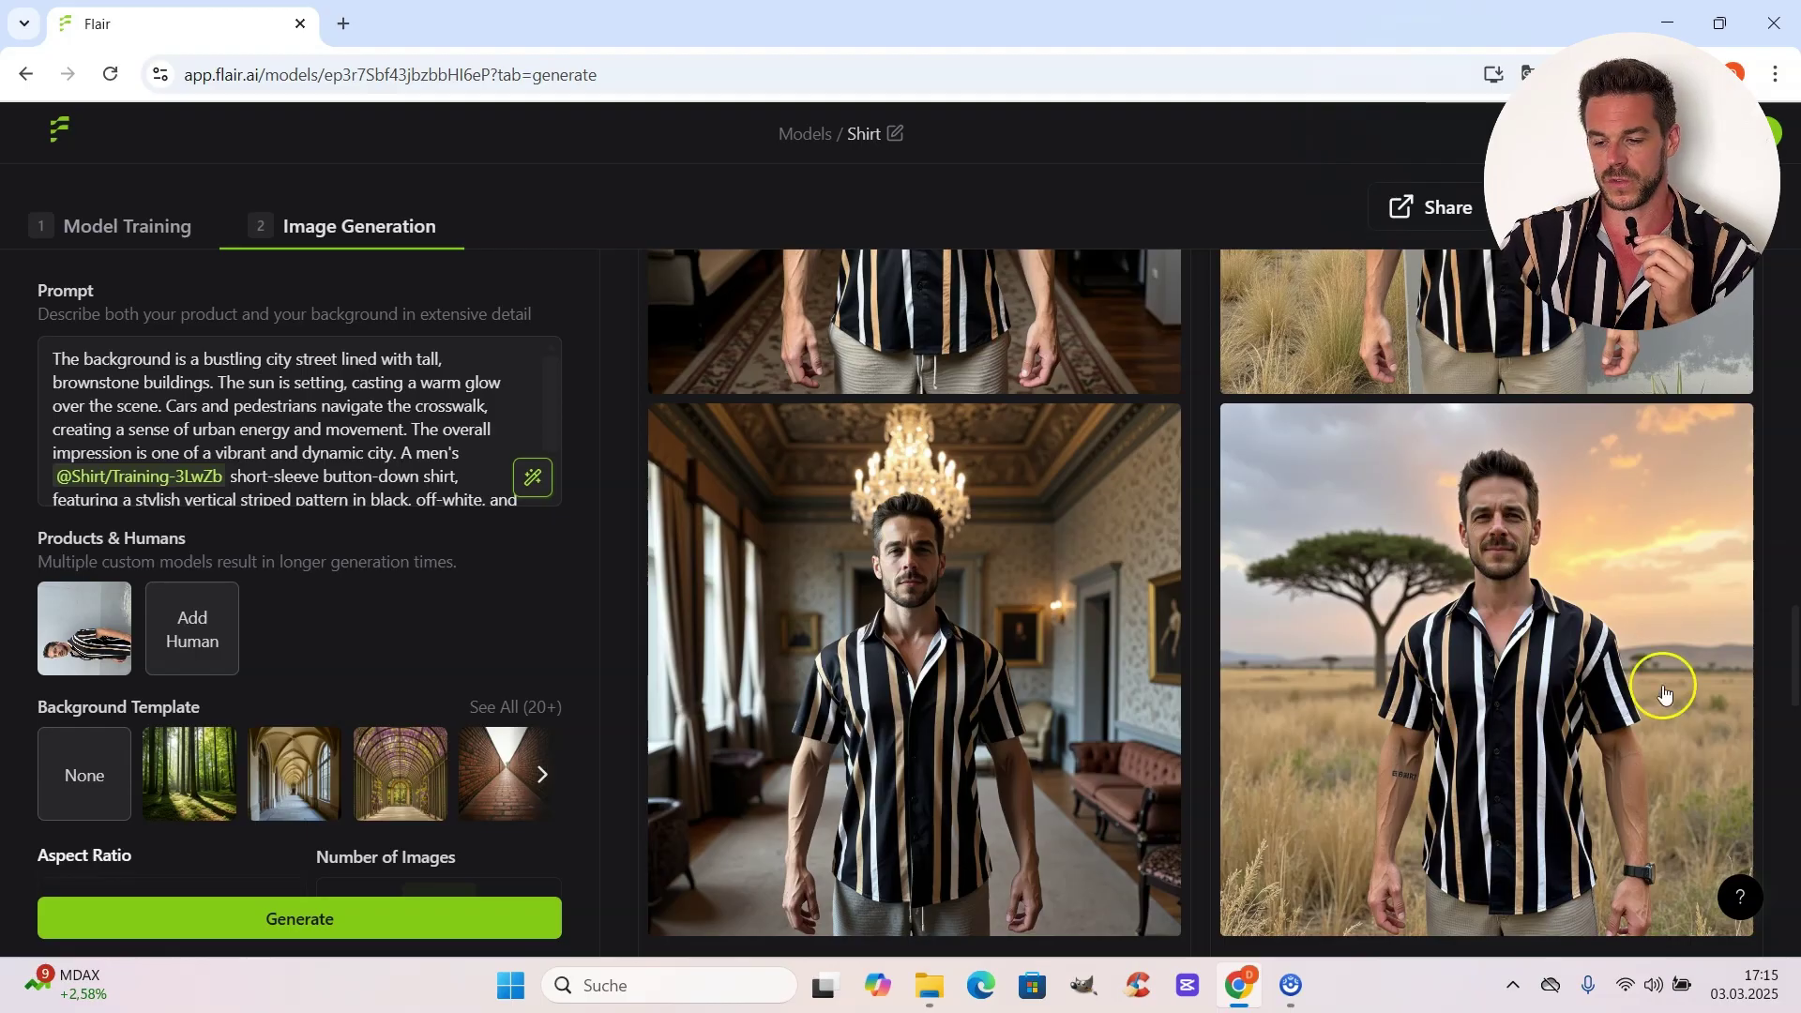
mouse_move(1420, 785)
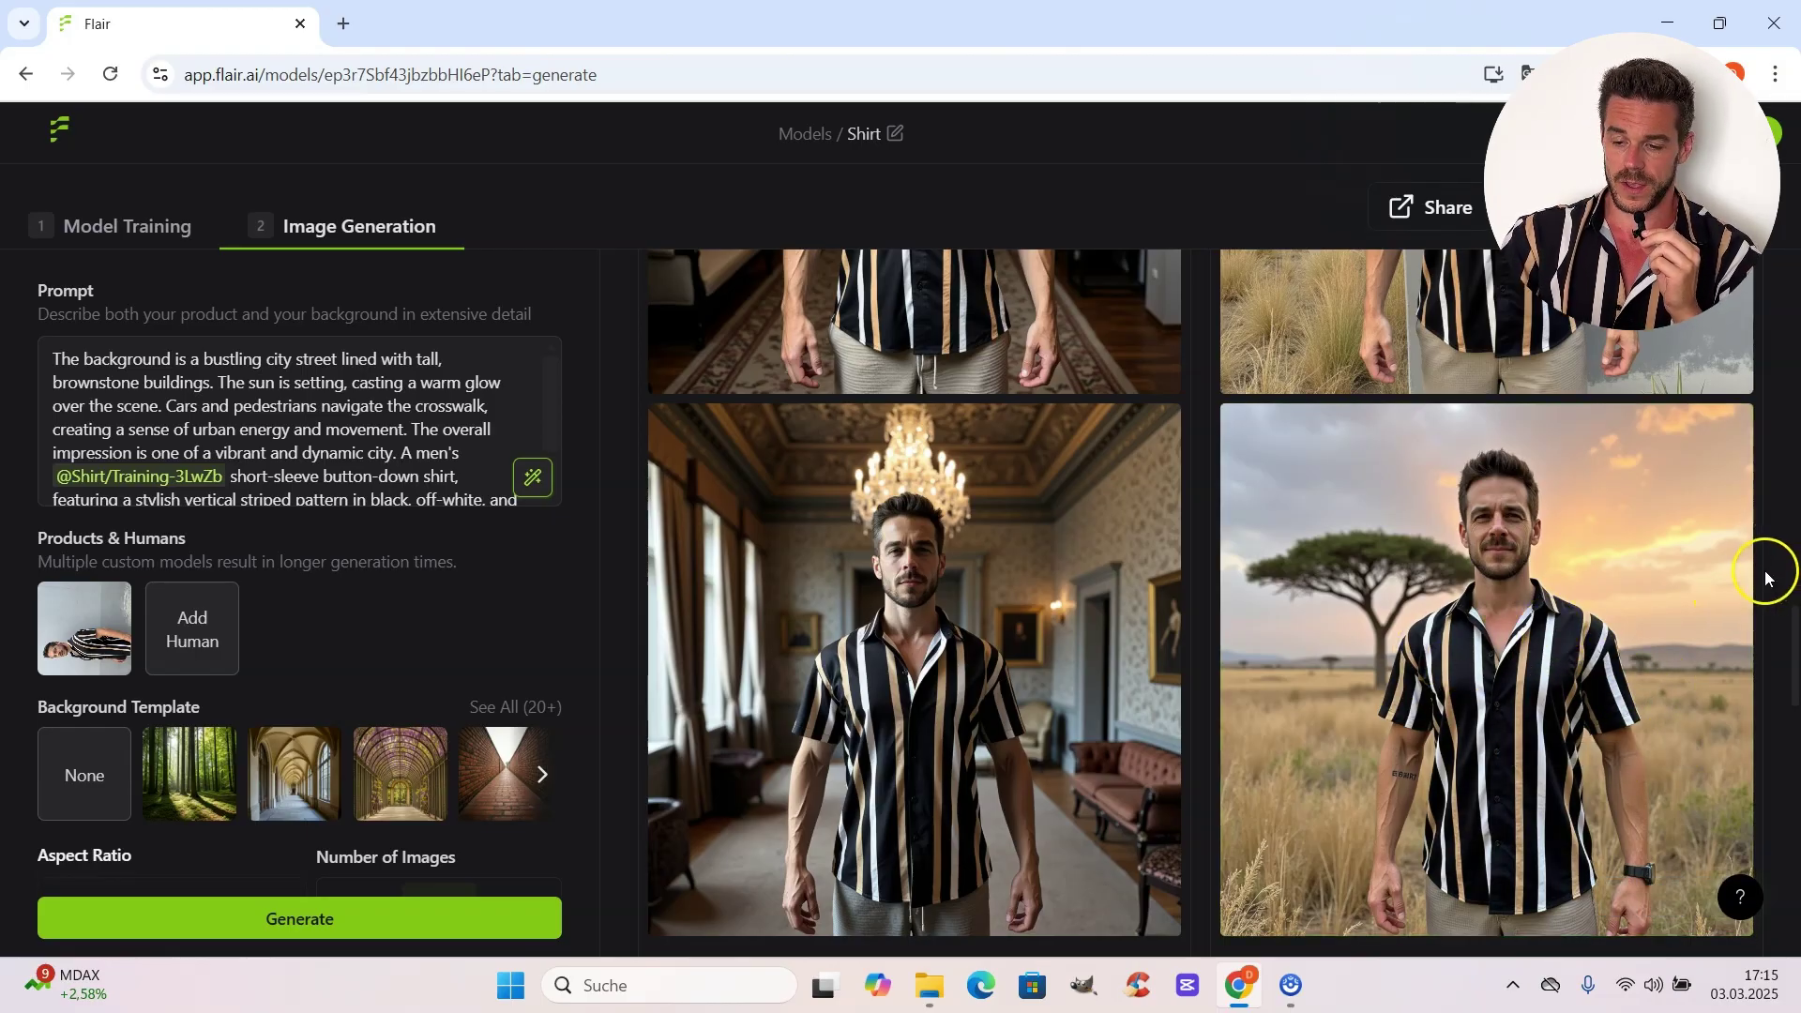
mouse_move(1658, 572)
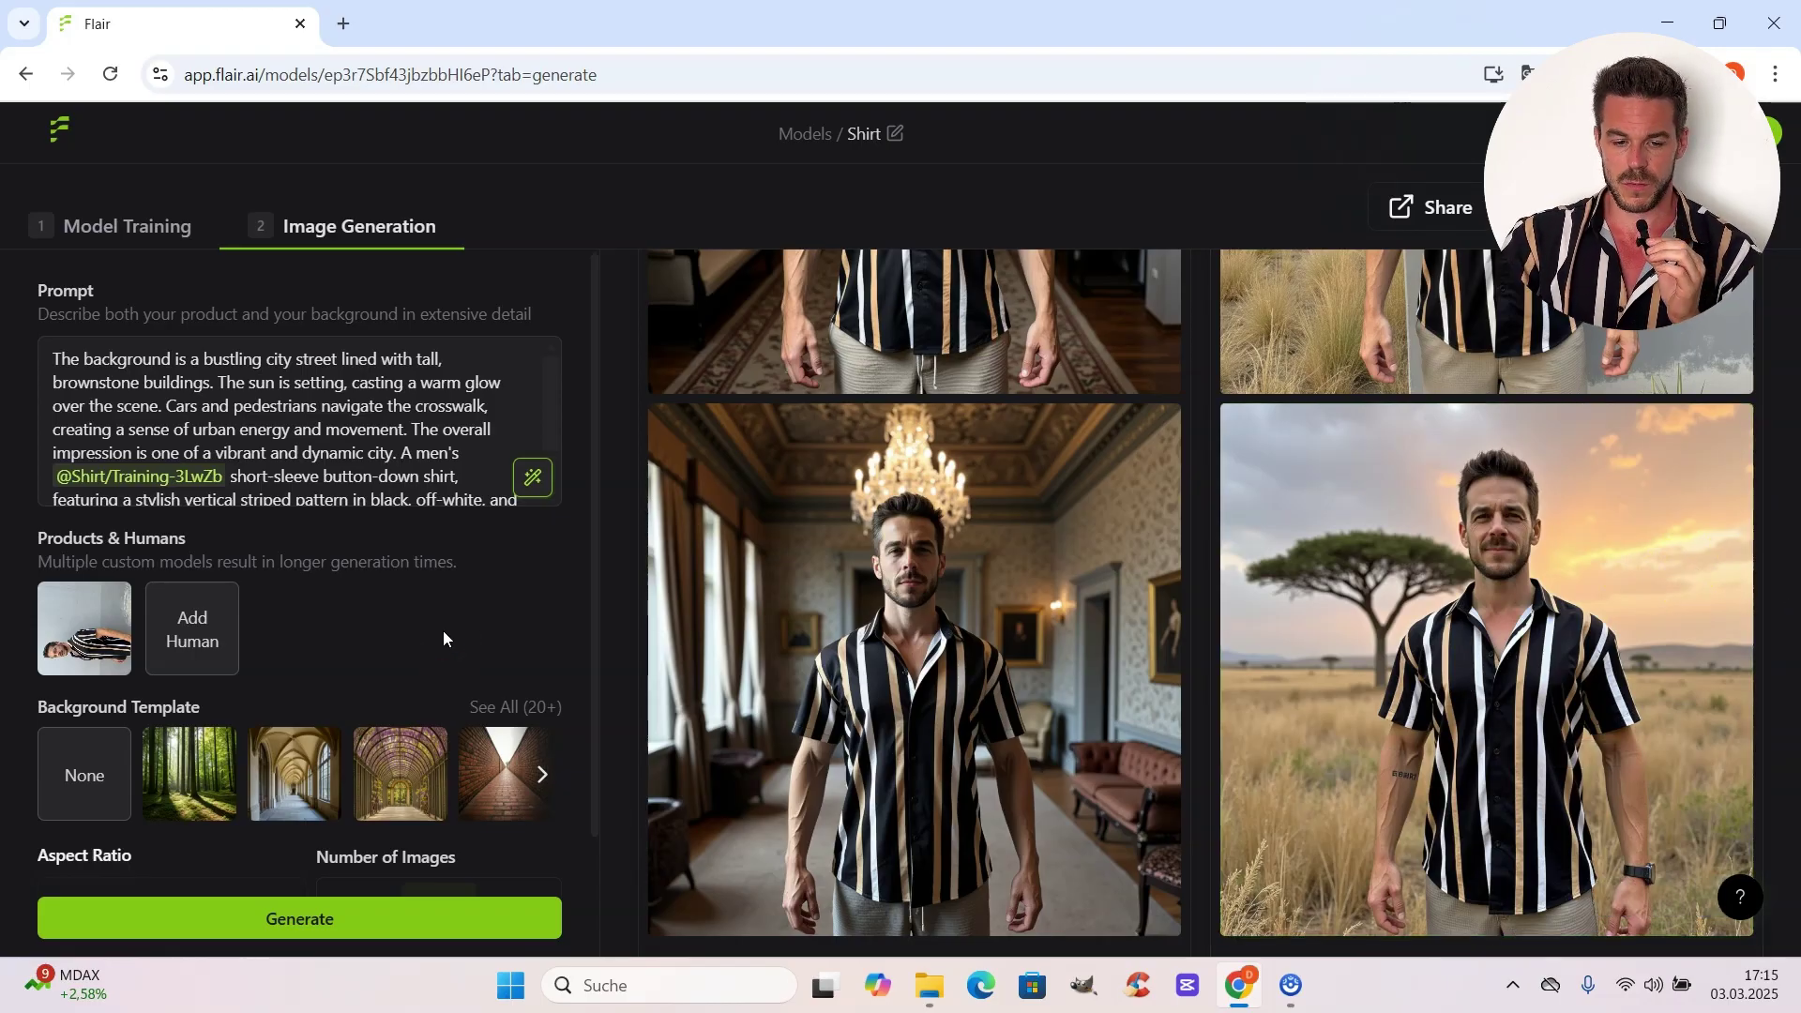
Open the choice of humans that can be added to the shirt image generation.
click(204, 634)
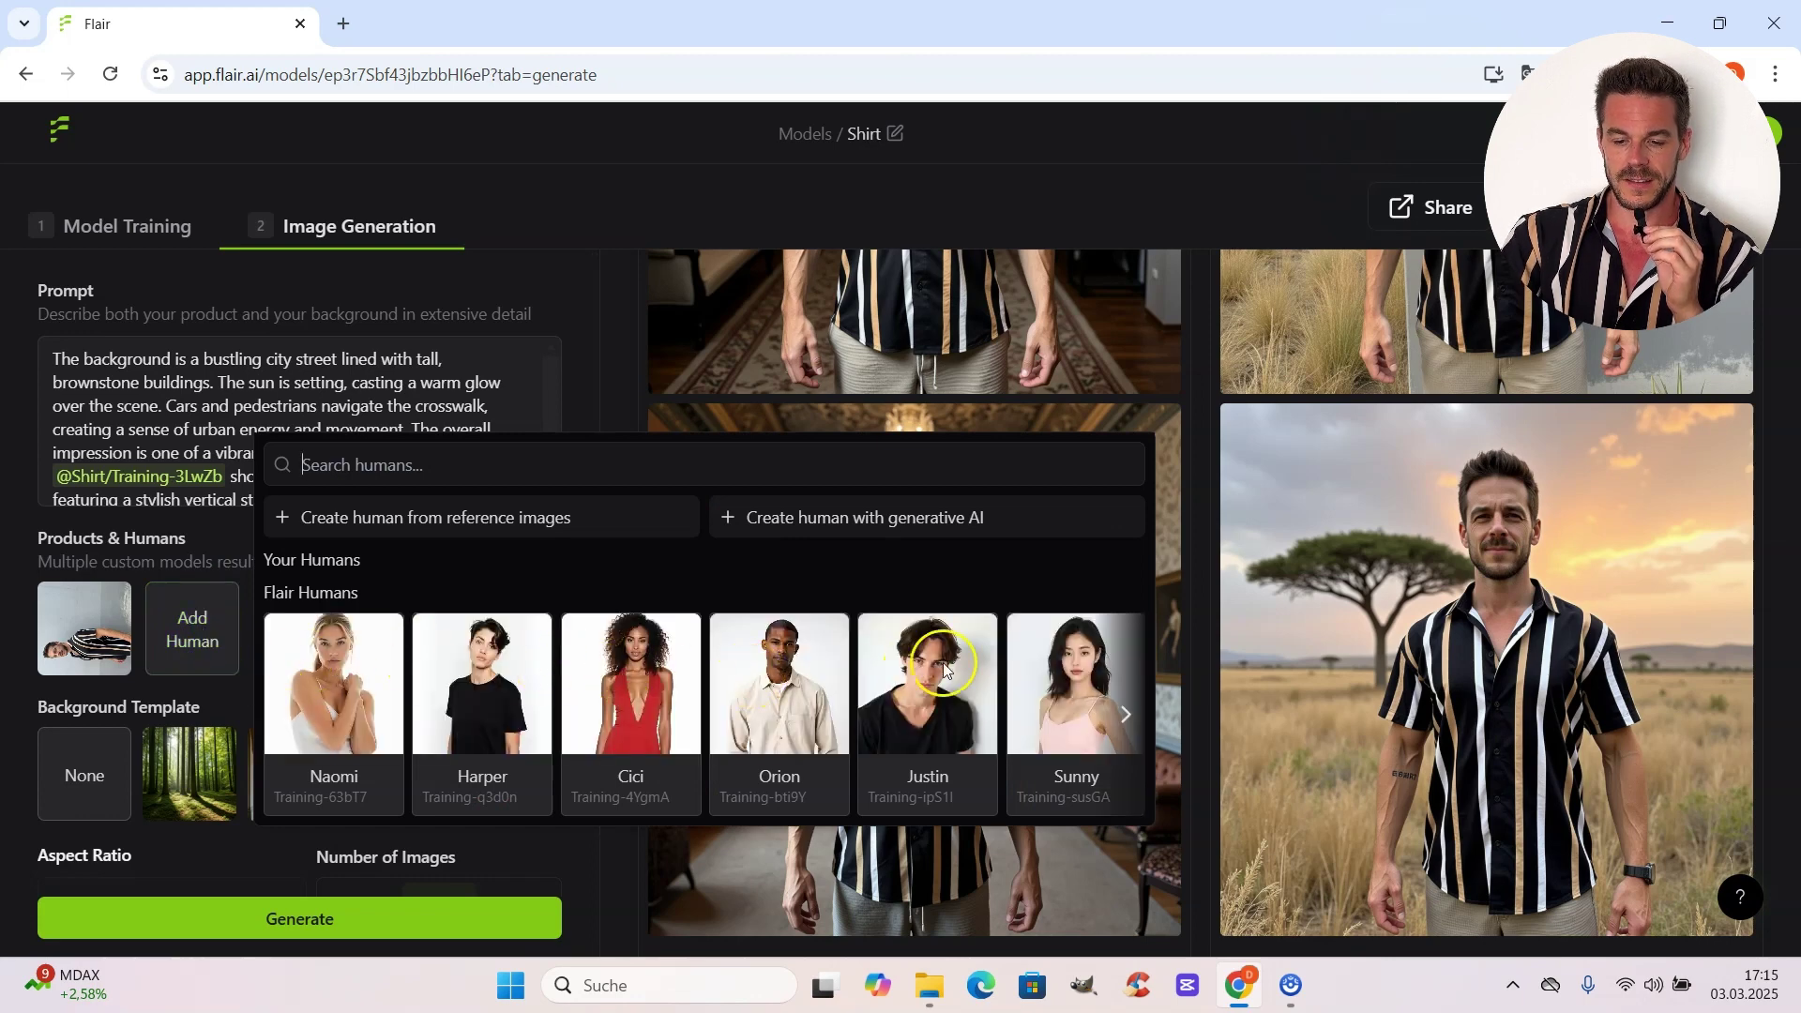